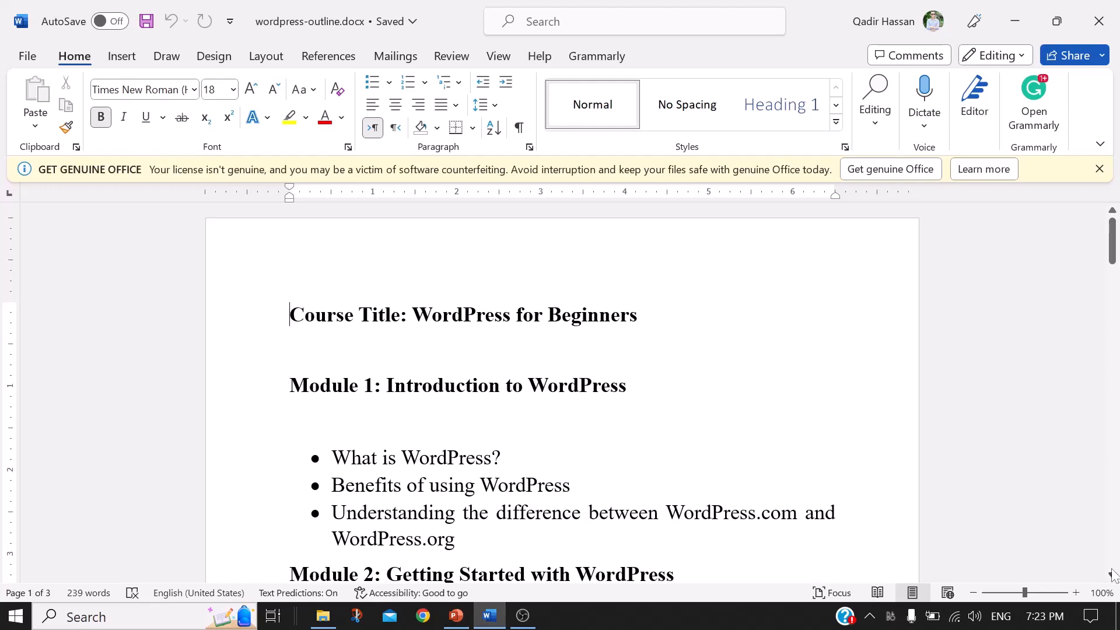
Step: Scroll the Word course outline across pages 1–3 to Module 11's 'Final Project - Building Your Own Website' heading
left_click_drag(1113, 260, 1114, 275)
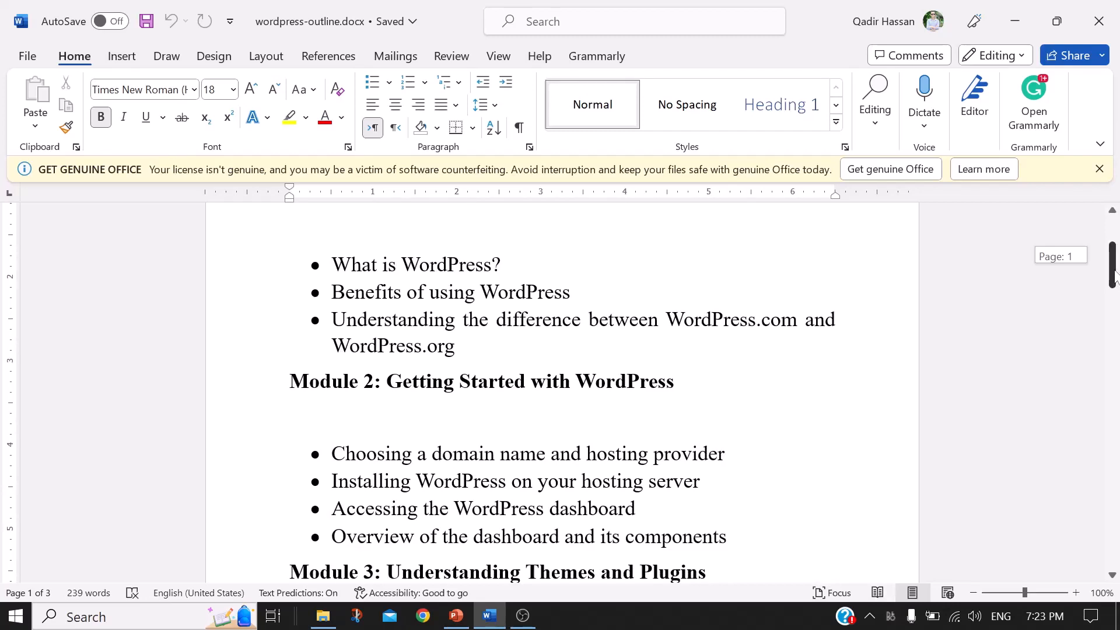
left_click_drag(1115, 274, 1114, 296)
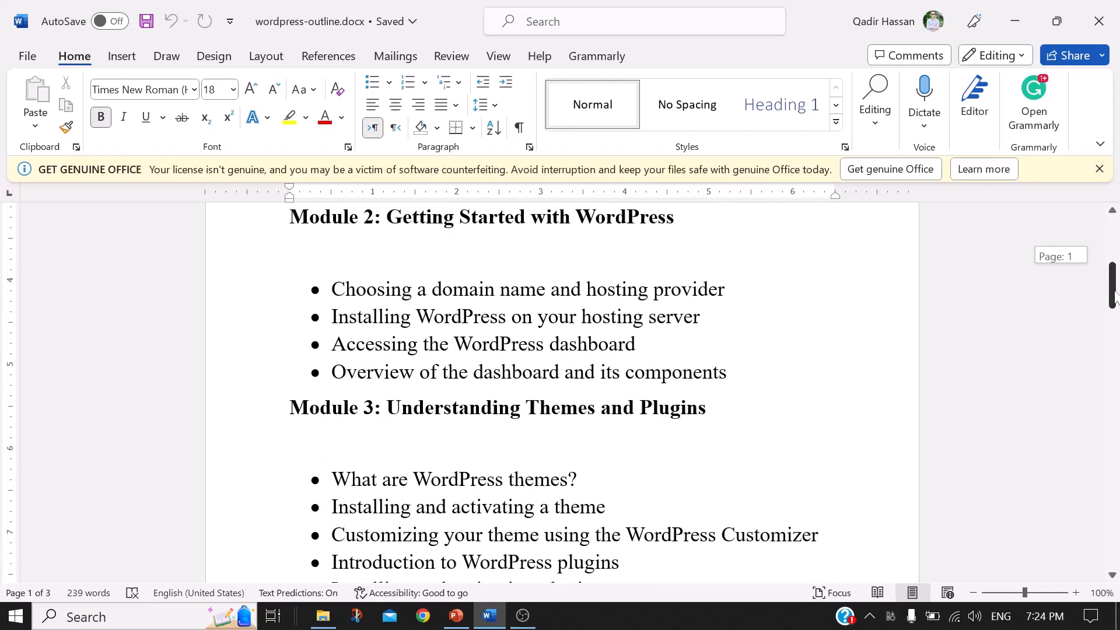
left_click_drag(1114, 296, 1106, 368)
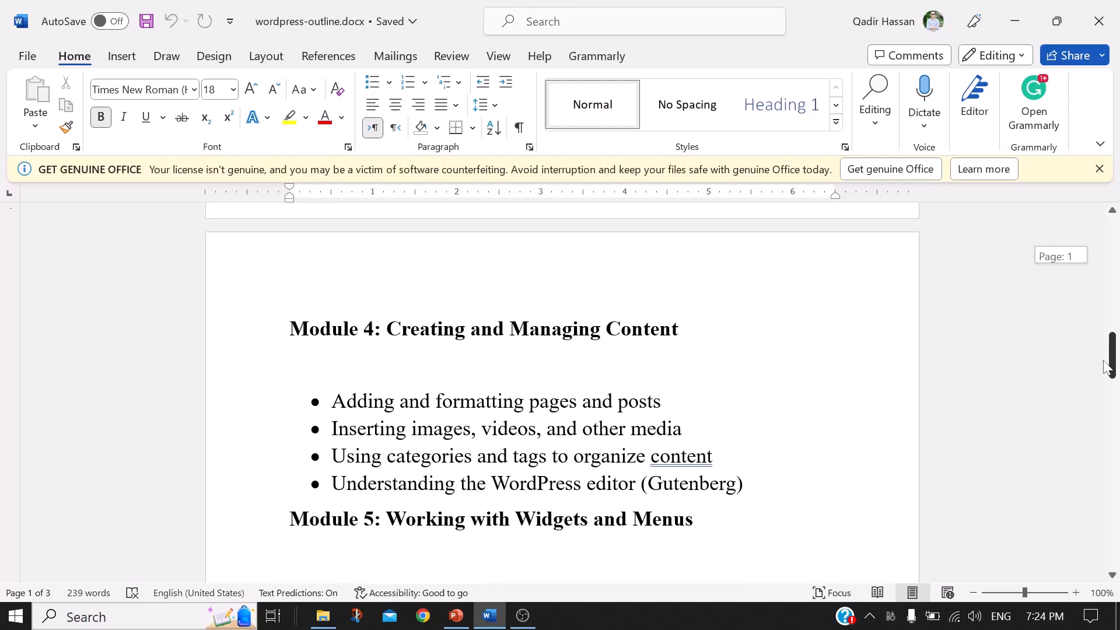
left_click_drag(1107, 367, 1101, 437)
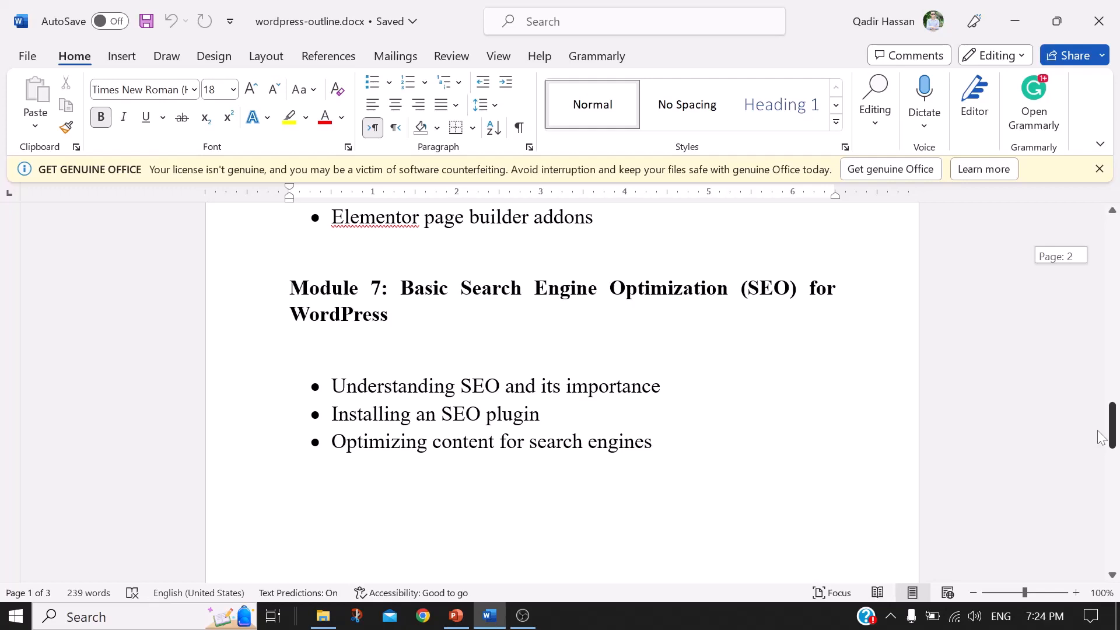
left_click_drag(1101, 437, 1103, 478)
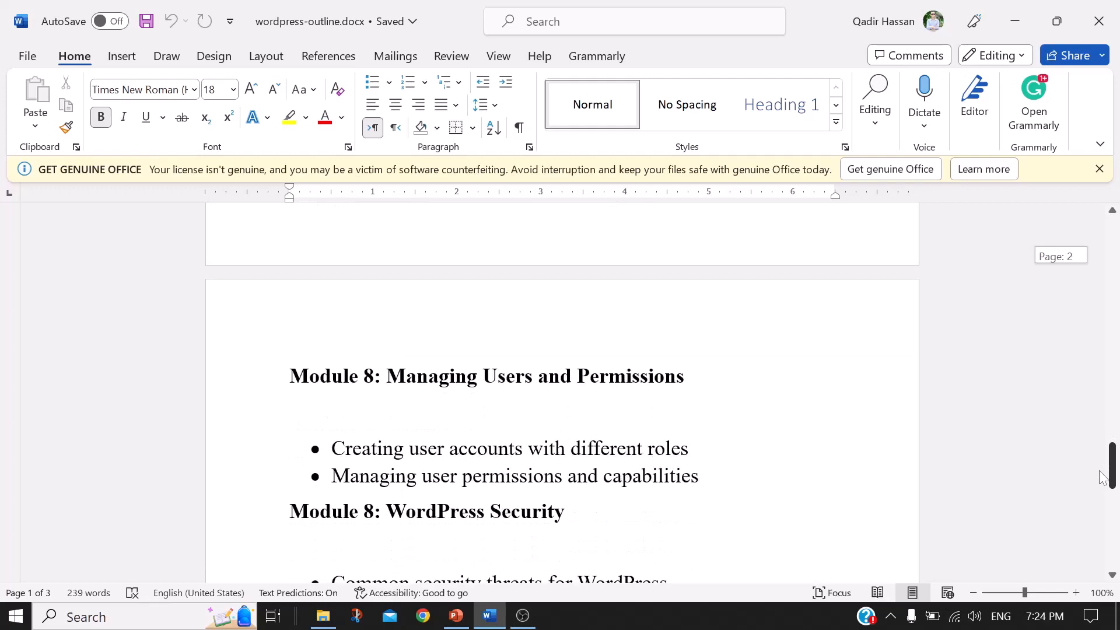
left_click_drag(1103, 478, 1103, 506)
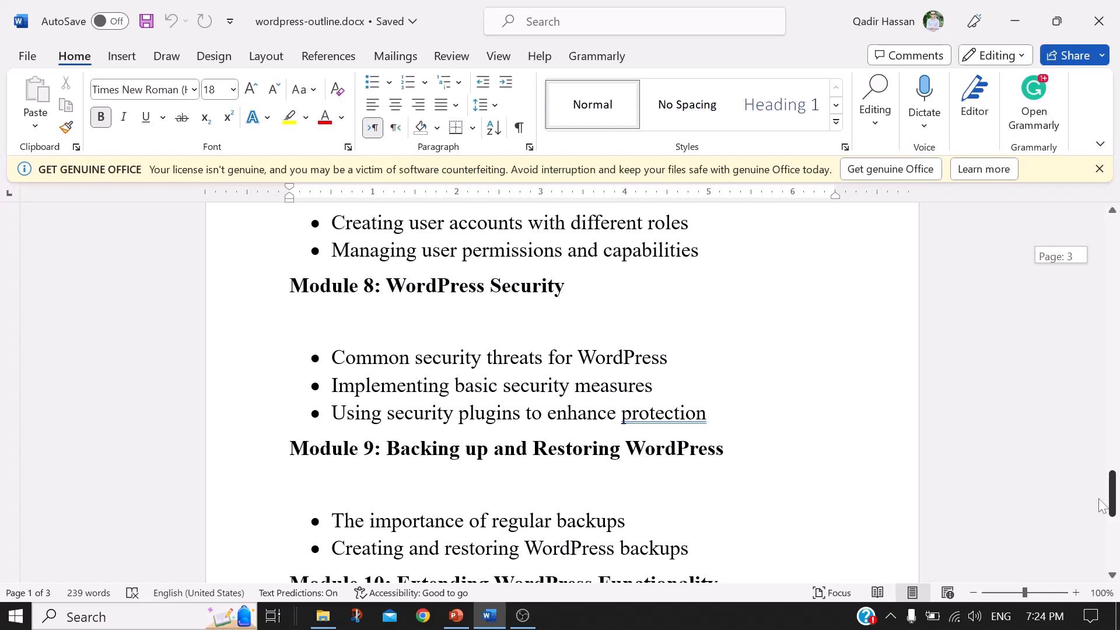
left_click_drag(1102, 505, 1104, 504)
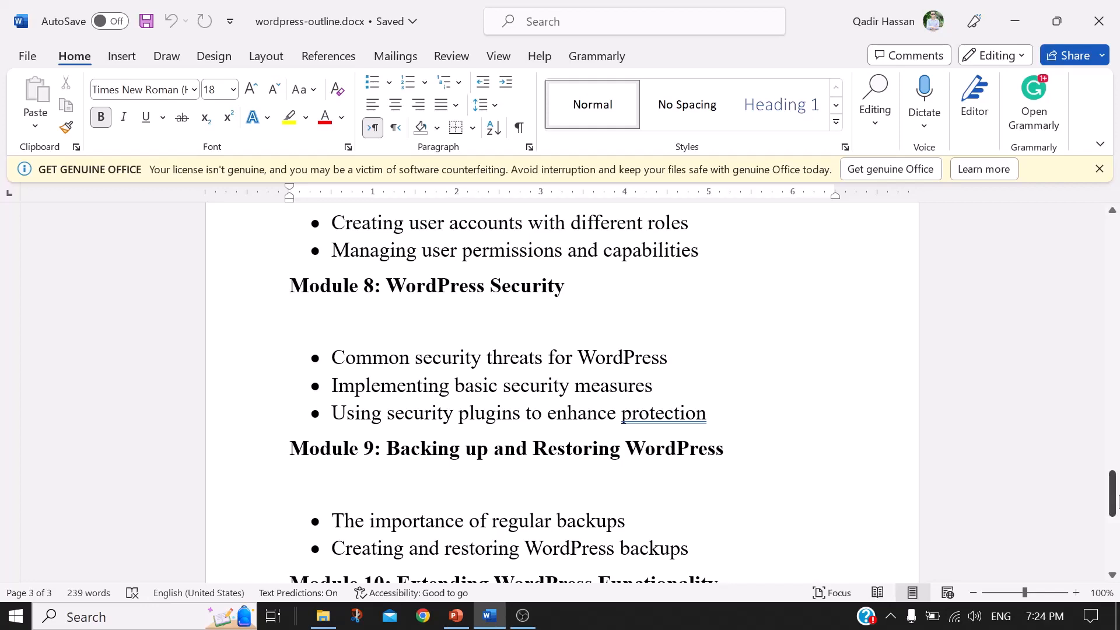
left_click_drag(1117, 499, 1117, 505)
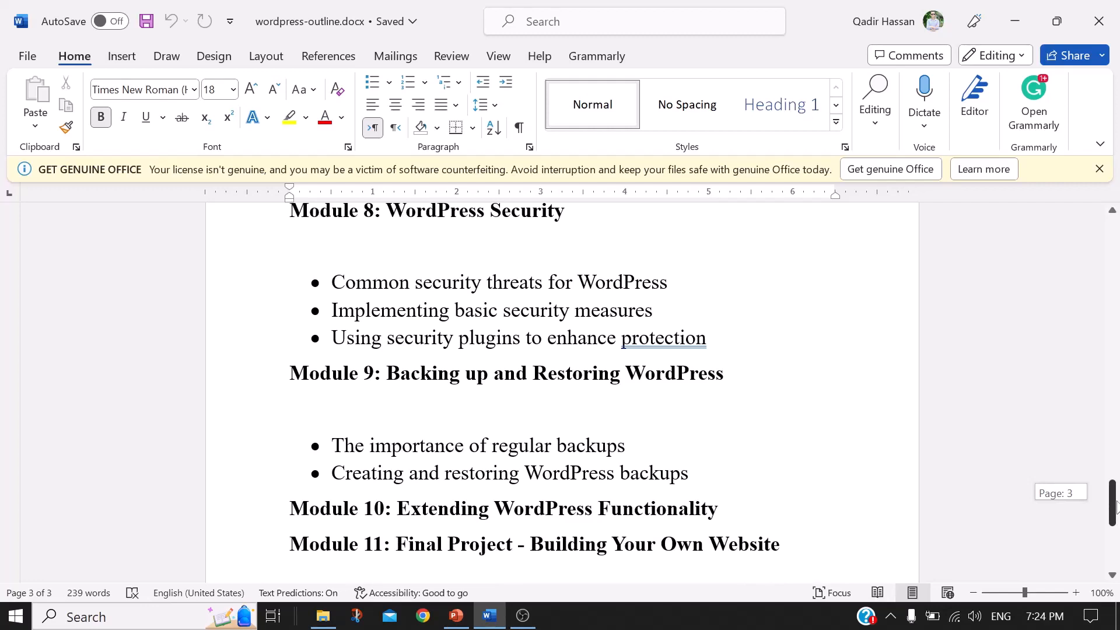
left_click_drag(1117, 505, 1116, 525)
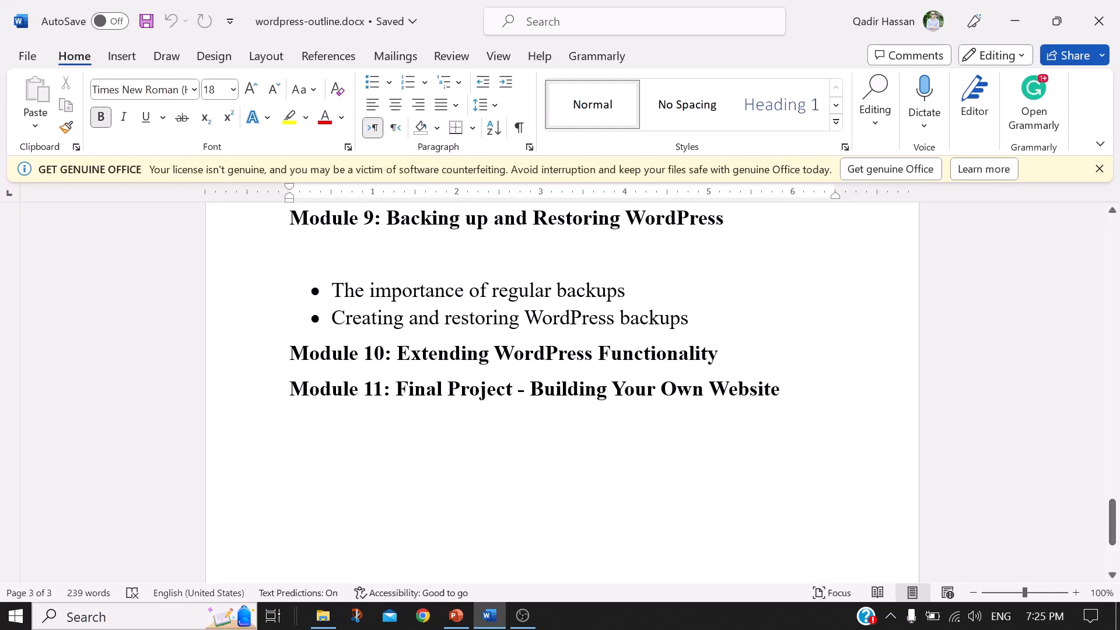
Step: Launch Chrome under the Person 1 profile, skip restoring pages, and maximize the window
left_click(424, 619)
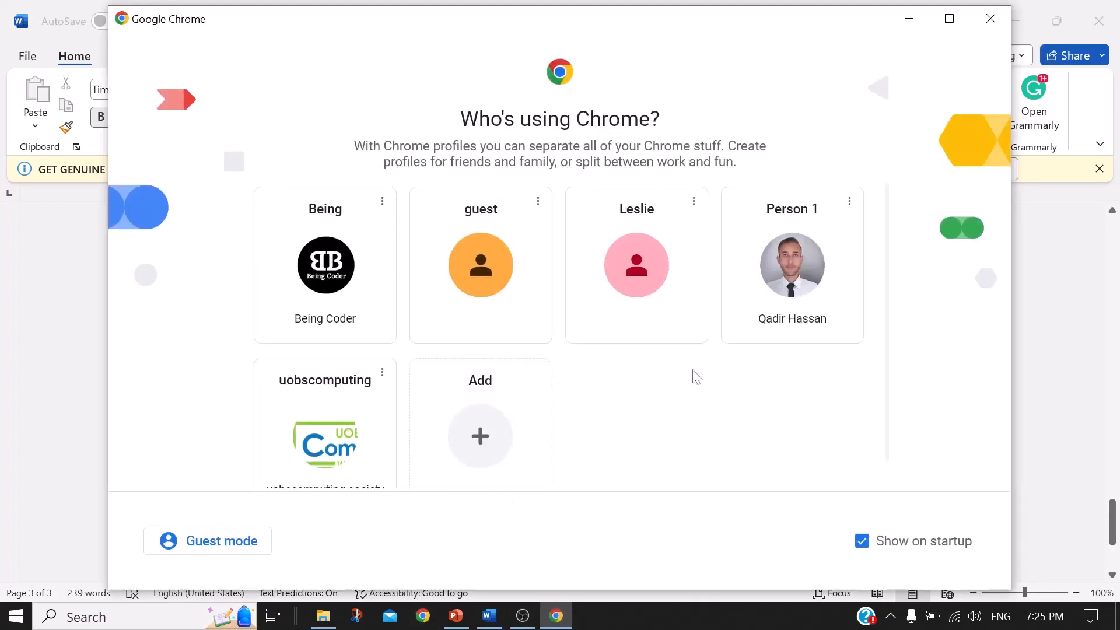
left_click(783, 317)
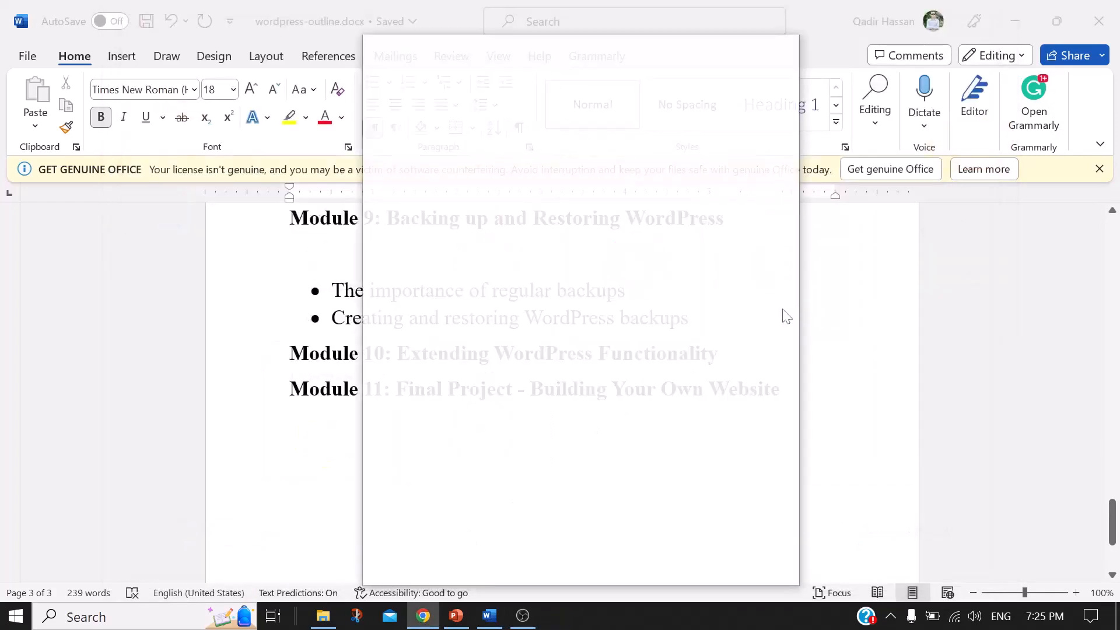
left_click(777, 115)
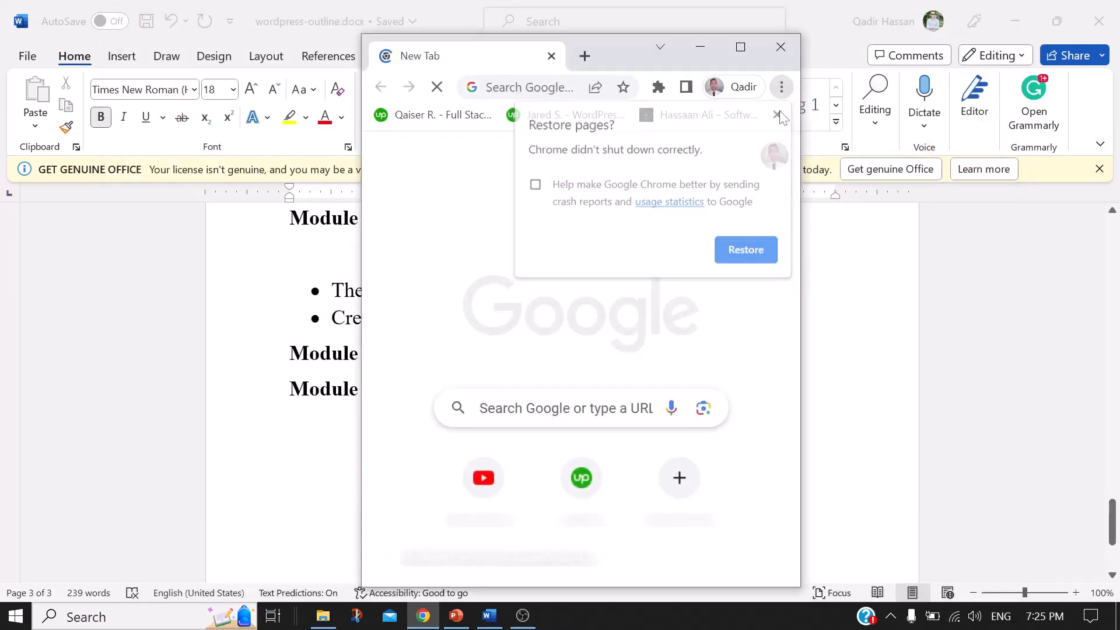
left_click(742, 48)
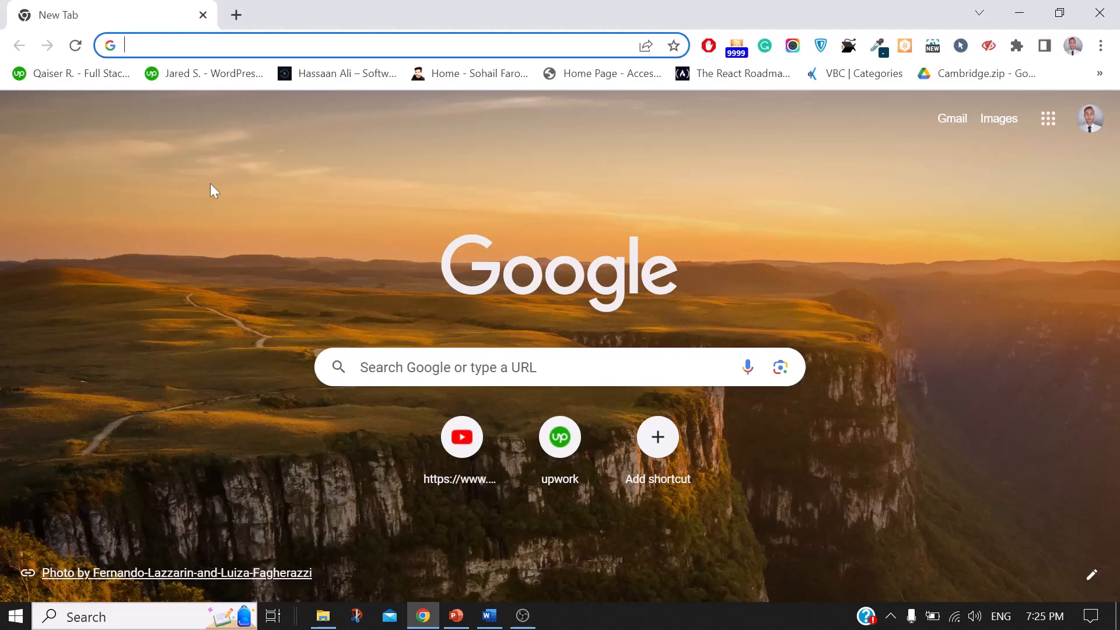
Step: Google 'infinity free', open infinityfree.com, and go to its Register page
type("inf")
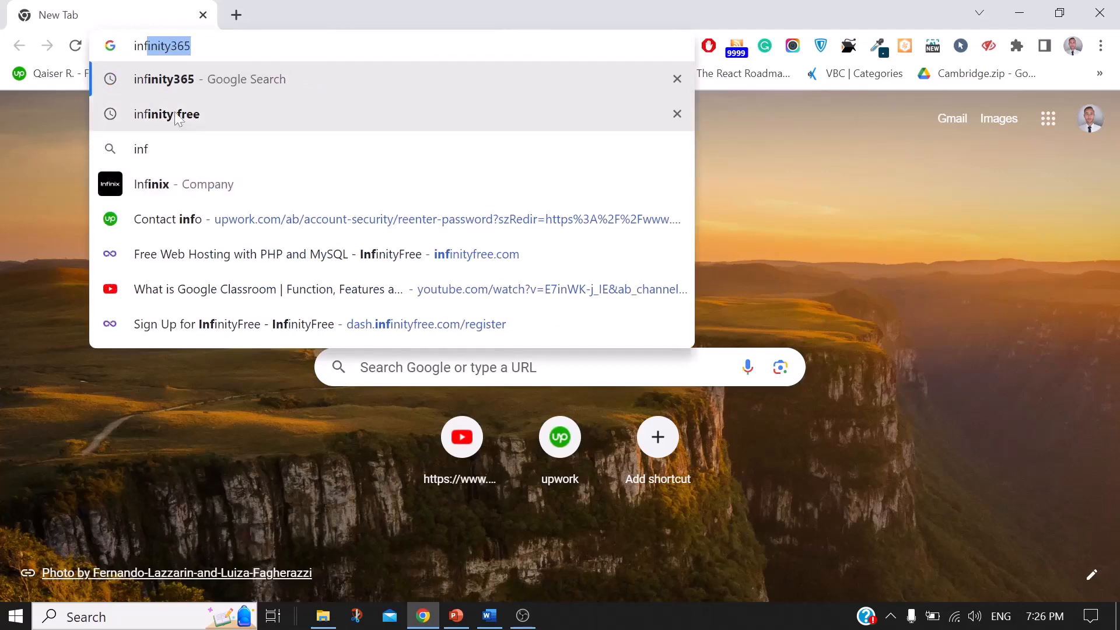
left_click(178, 115)
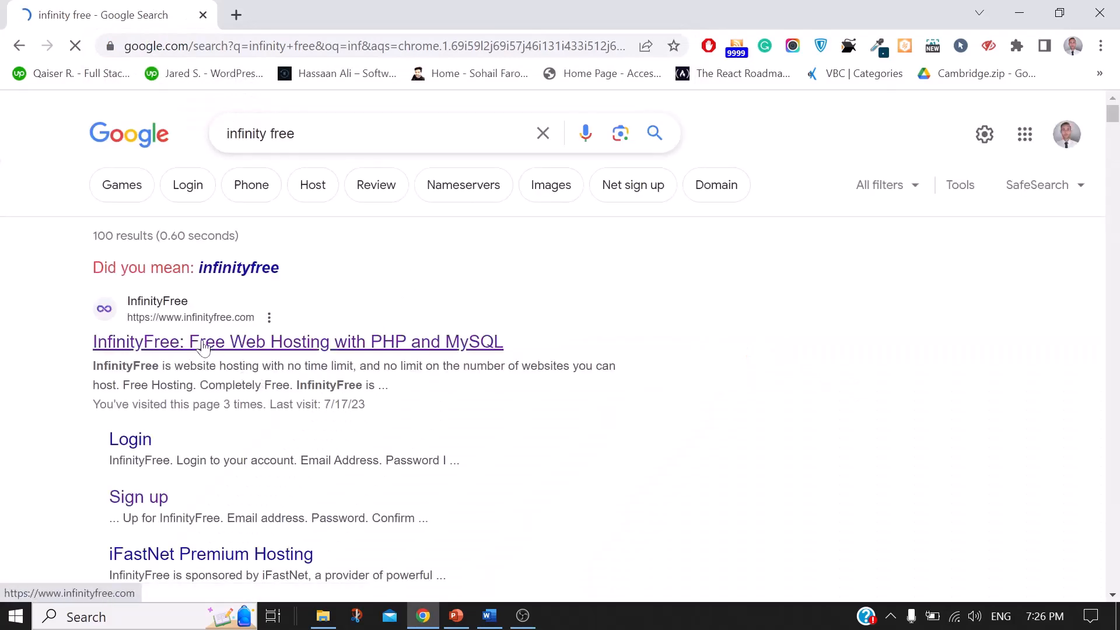
left_click(204, 344)
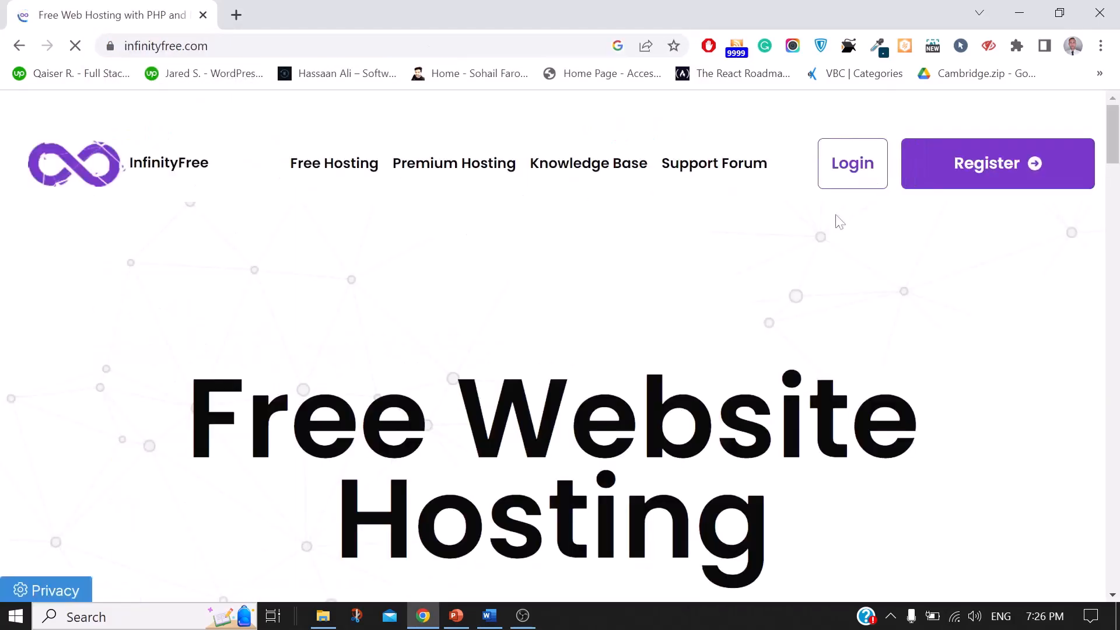
left_click(1020, 165)
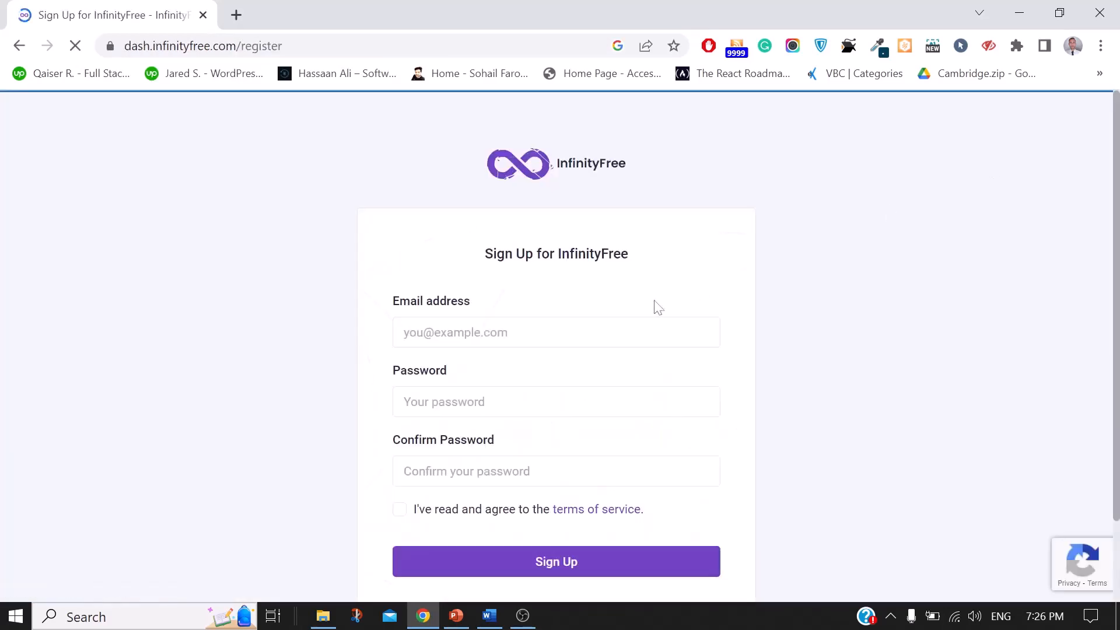
Step: Enter the sign-up e-mail address and account password twice, accept the terms, and submit the form
left_click(514, 332)
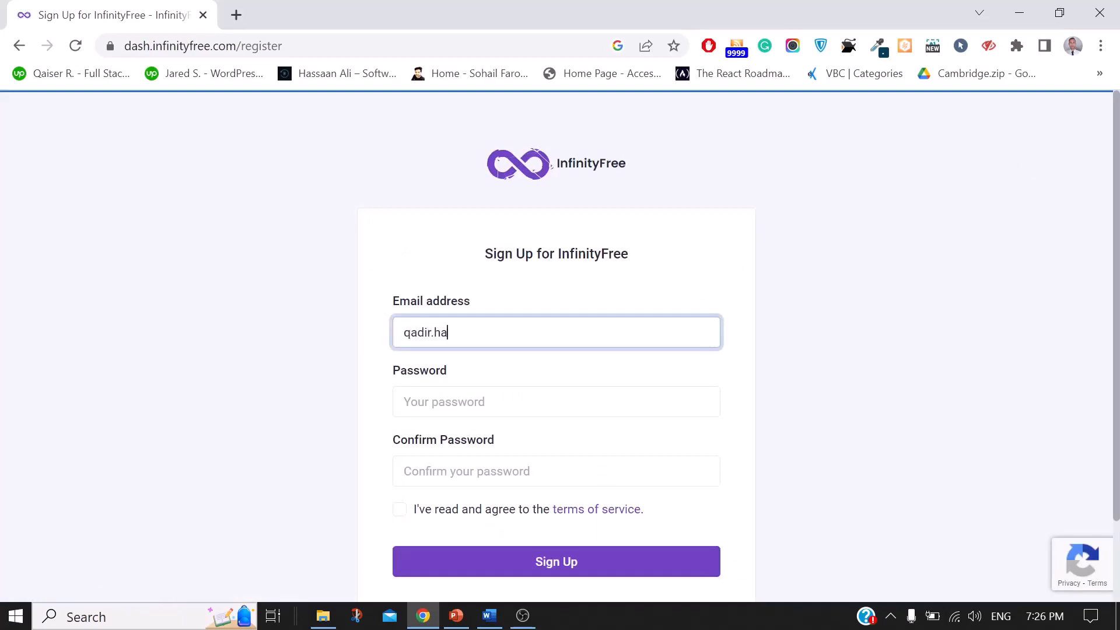
left_click(485, 401)
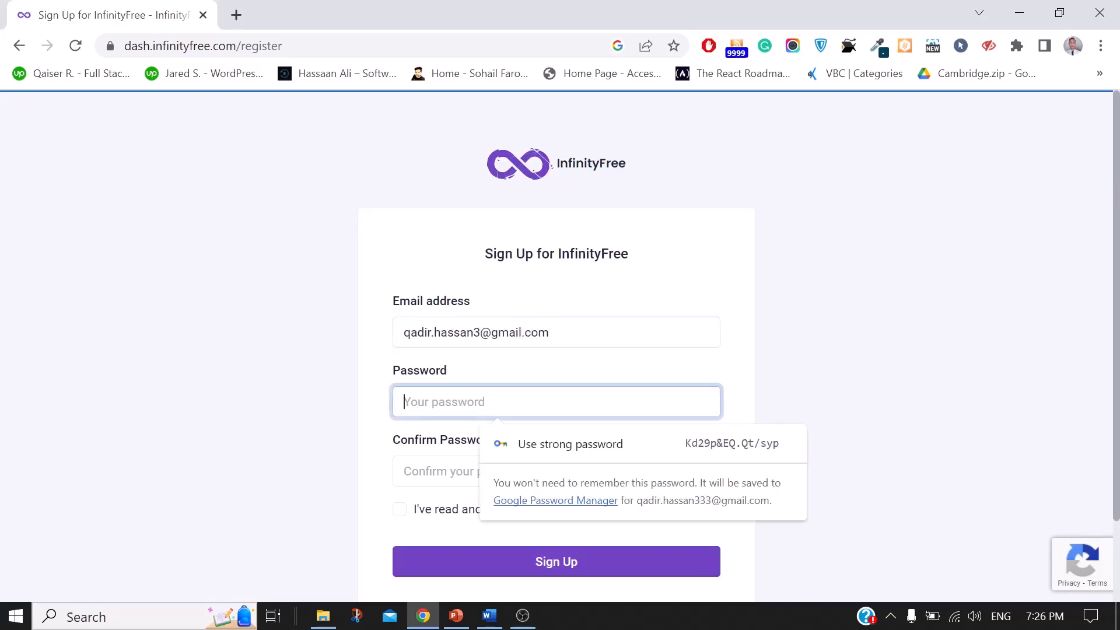
type("•••••••")
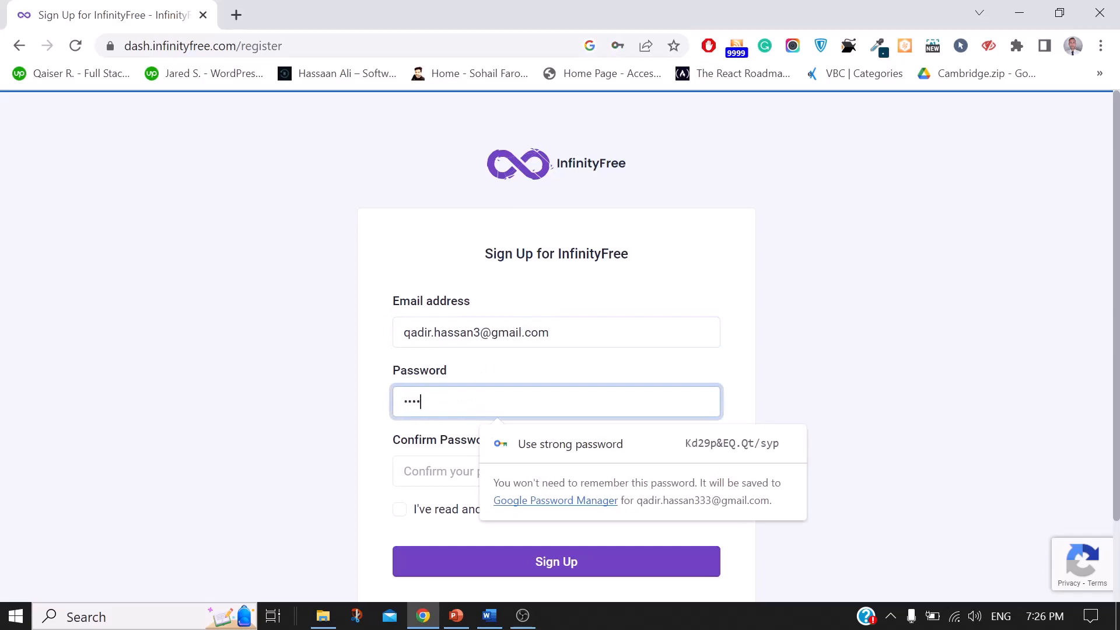
type("•••••")
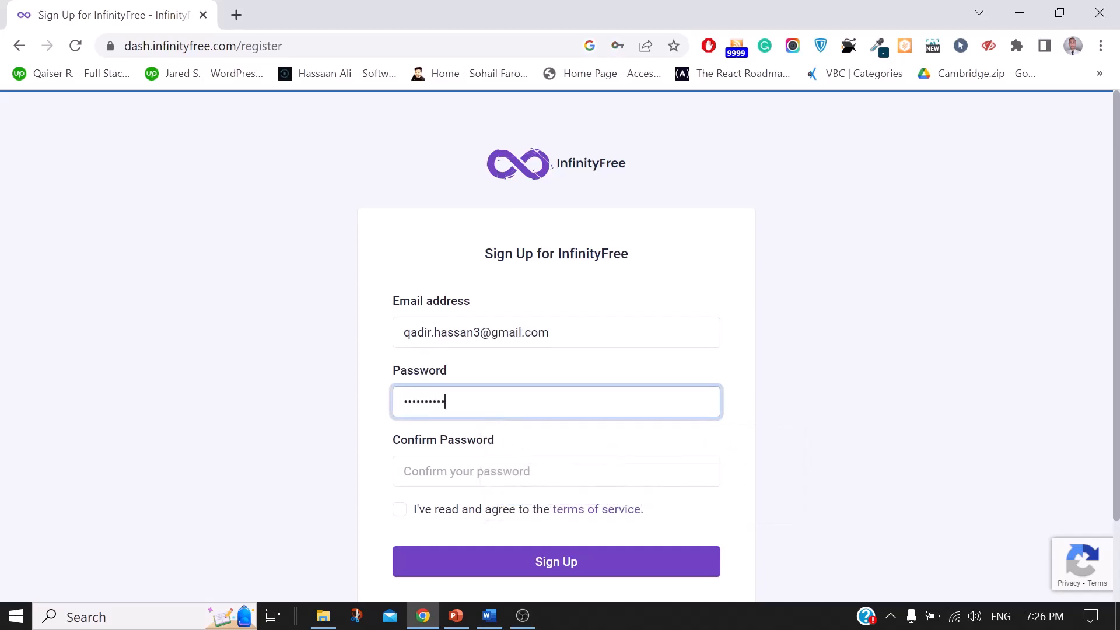
left_click(477, 470)
type("••••••••")
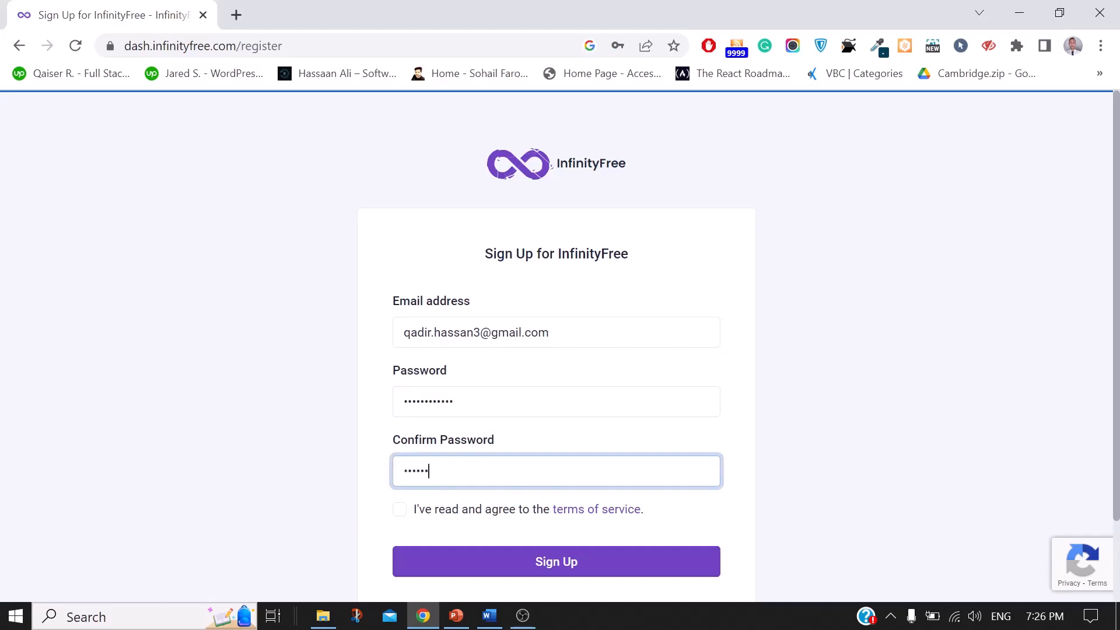
type("••••")
left_click(400, 509)
left_click(498, 561)
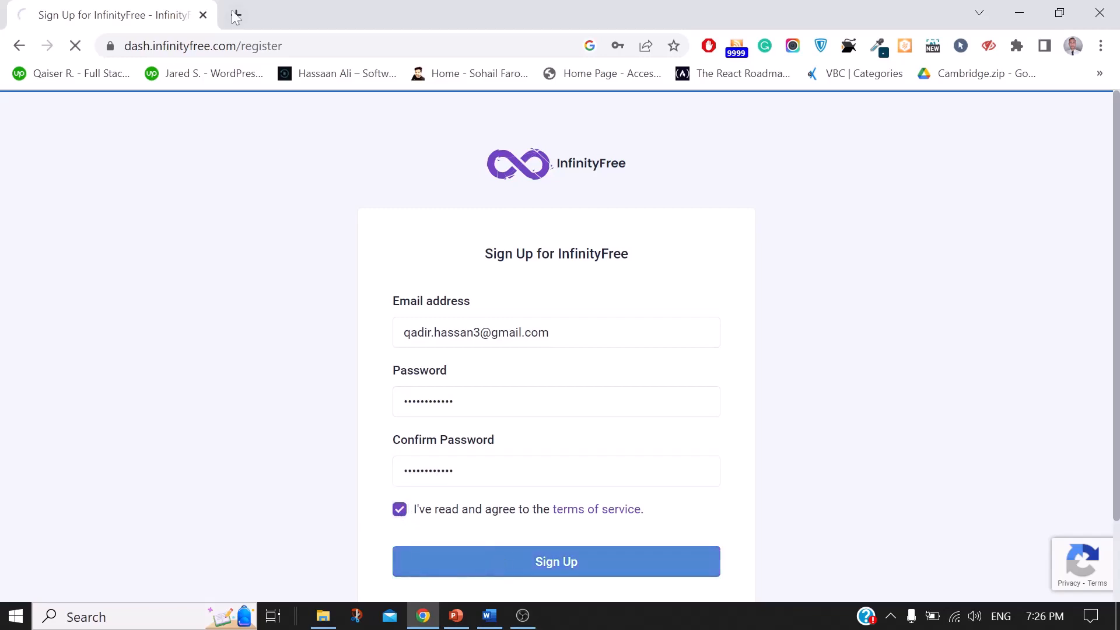
left_click(236, 15)
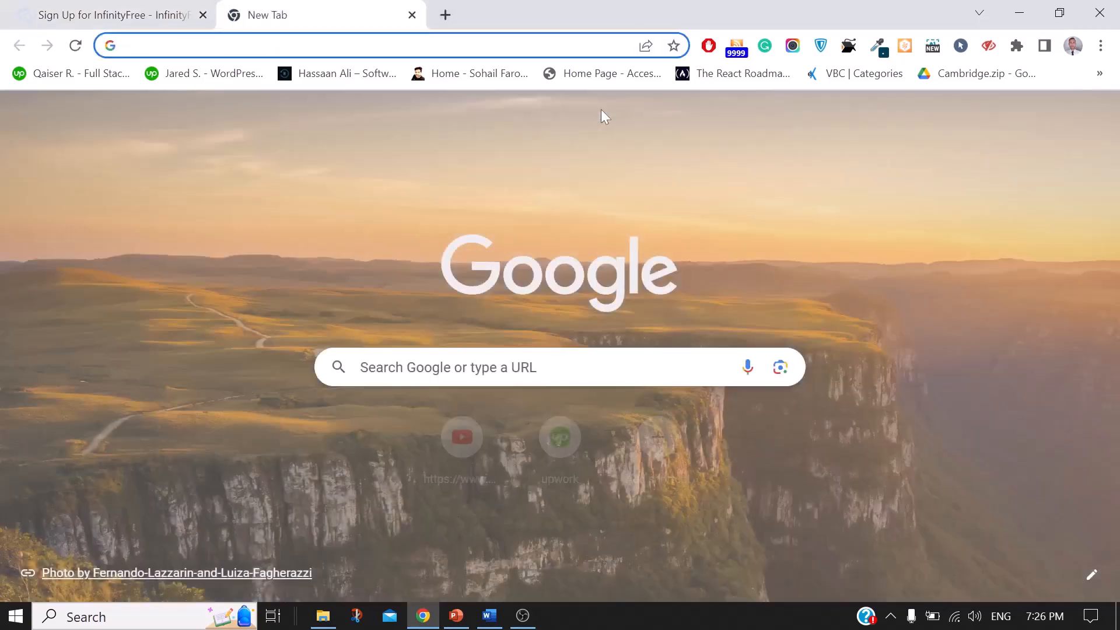
Step: Save the new password in Chrome and switch to the Google account used for sign-up
left_click(175, 14)
left_click(569, 293)
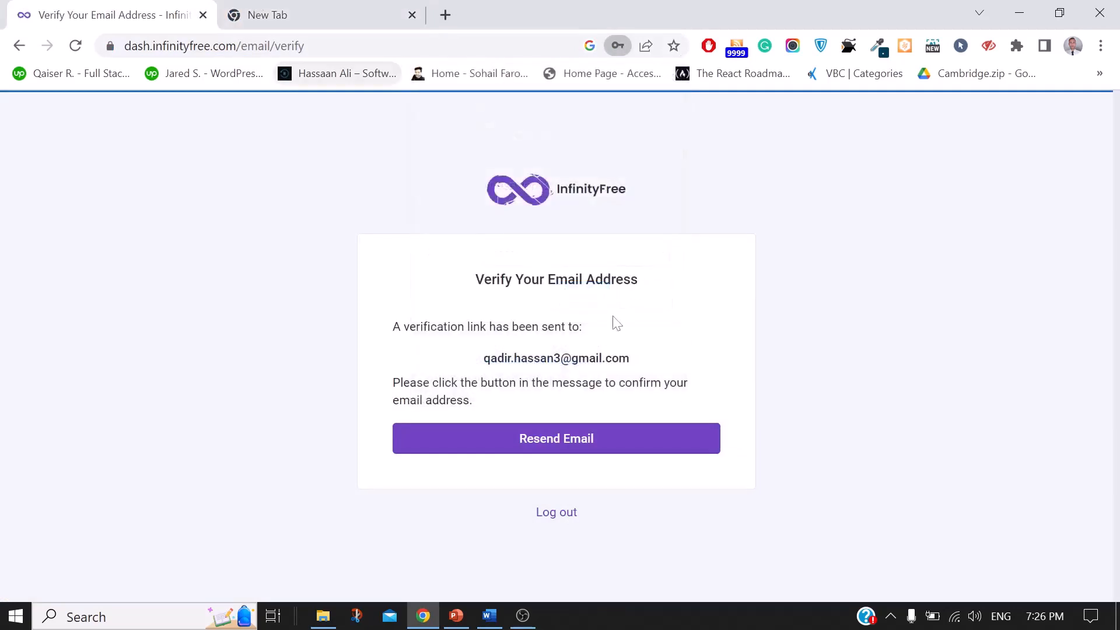
left_click(268, 15)
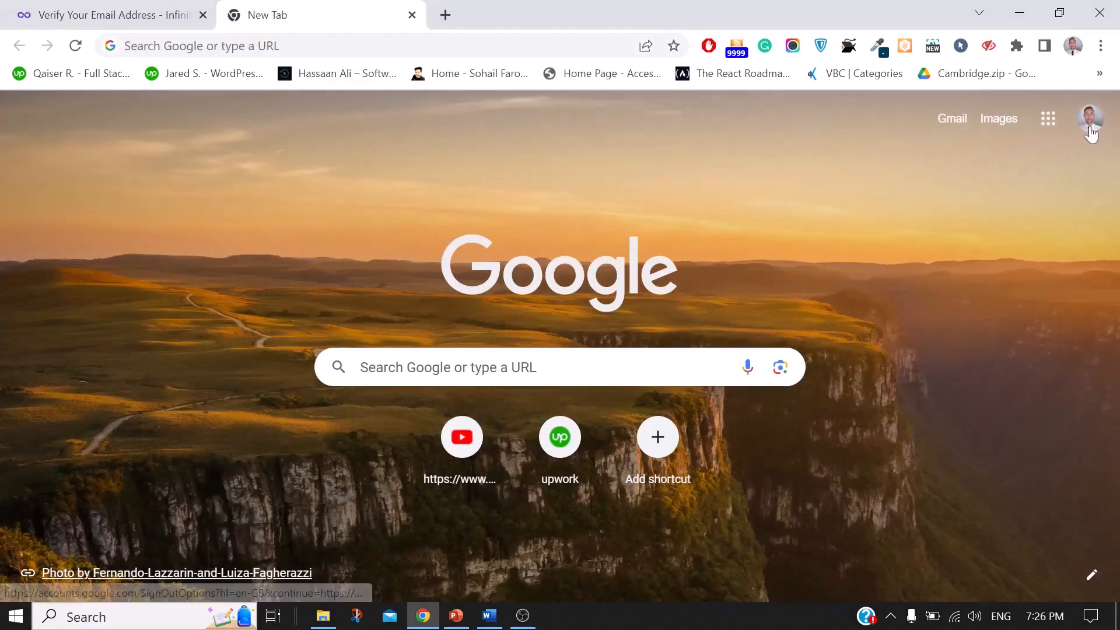
left_click(1089, 129)
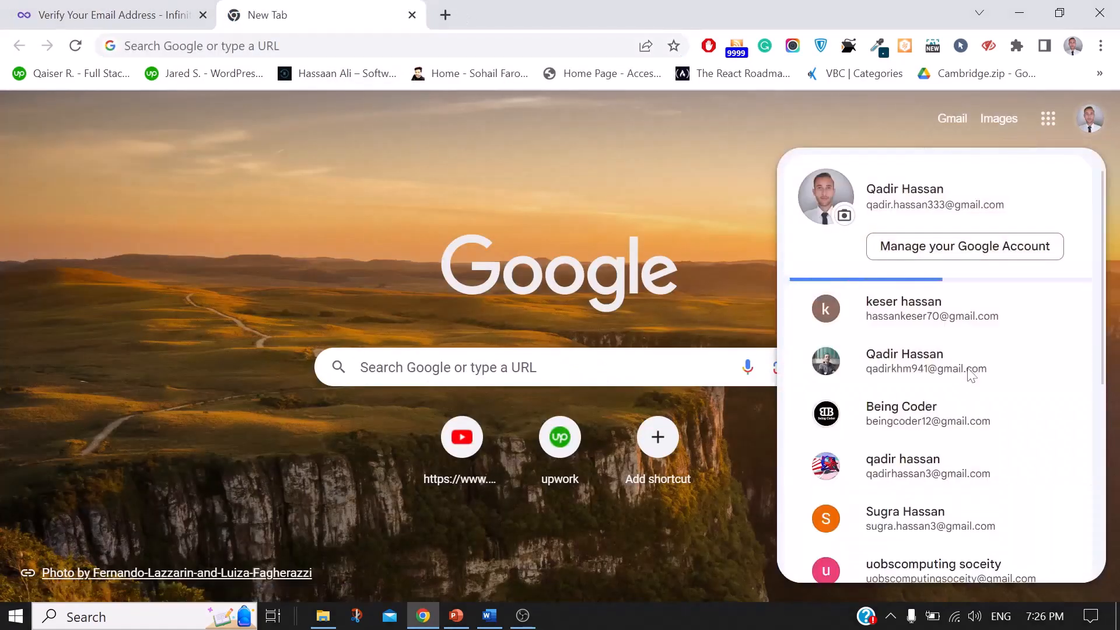
left_click(833, 464)
Step: Open the InfinityFree message under Gmail's Updates tab and follow its Verify Email Address link
left_click(155, 8)
left_click(239, 12)
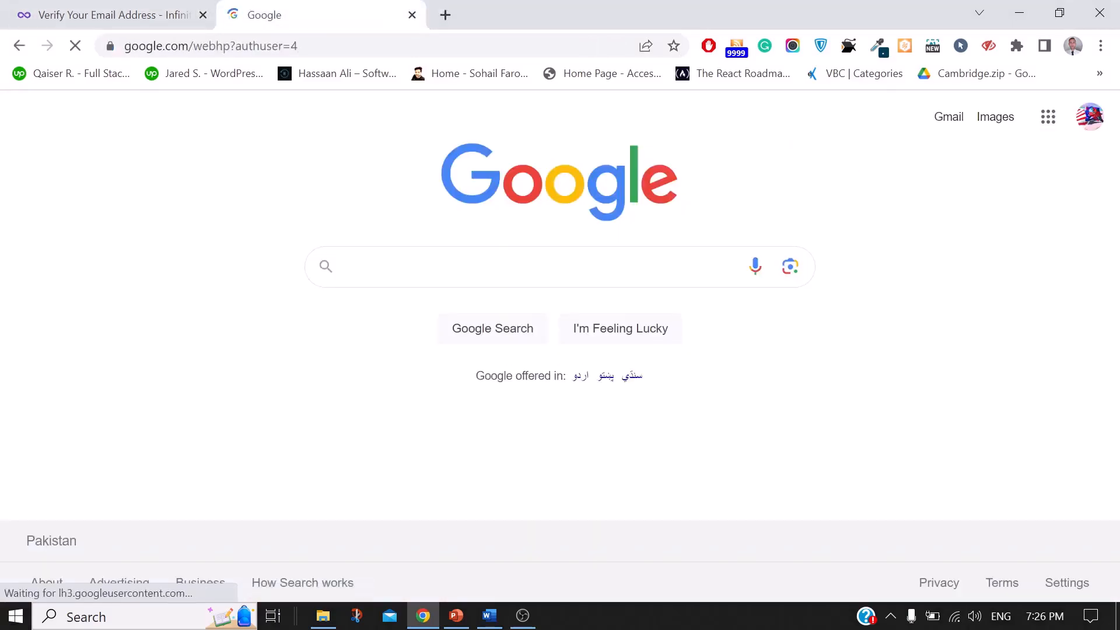
left_click(175, 8)
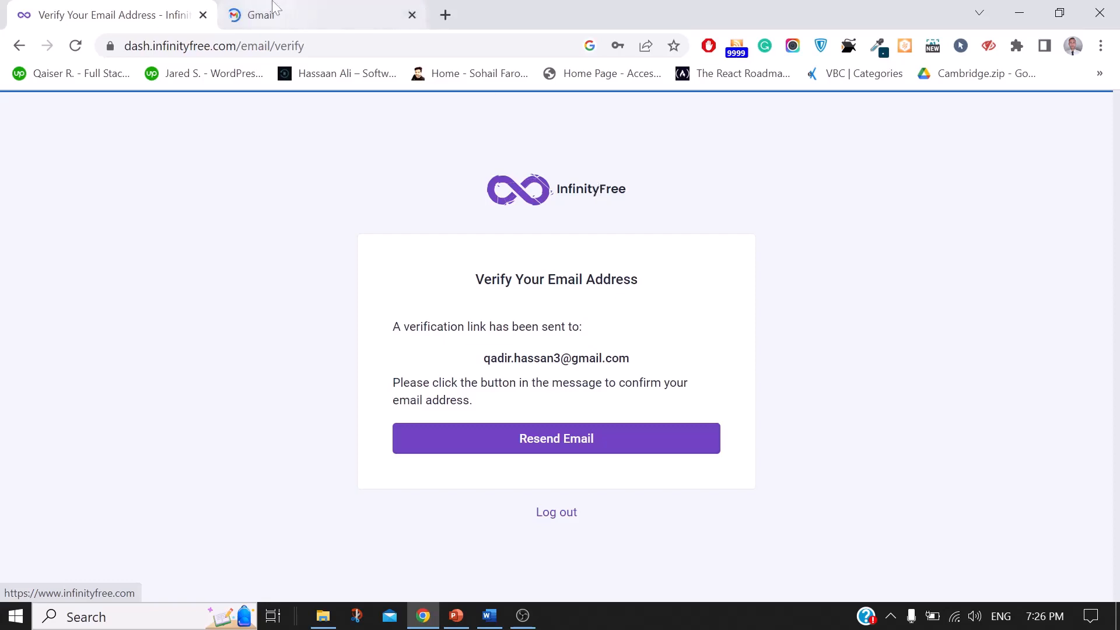
left_click(274, 8)
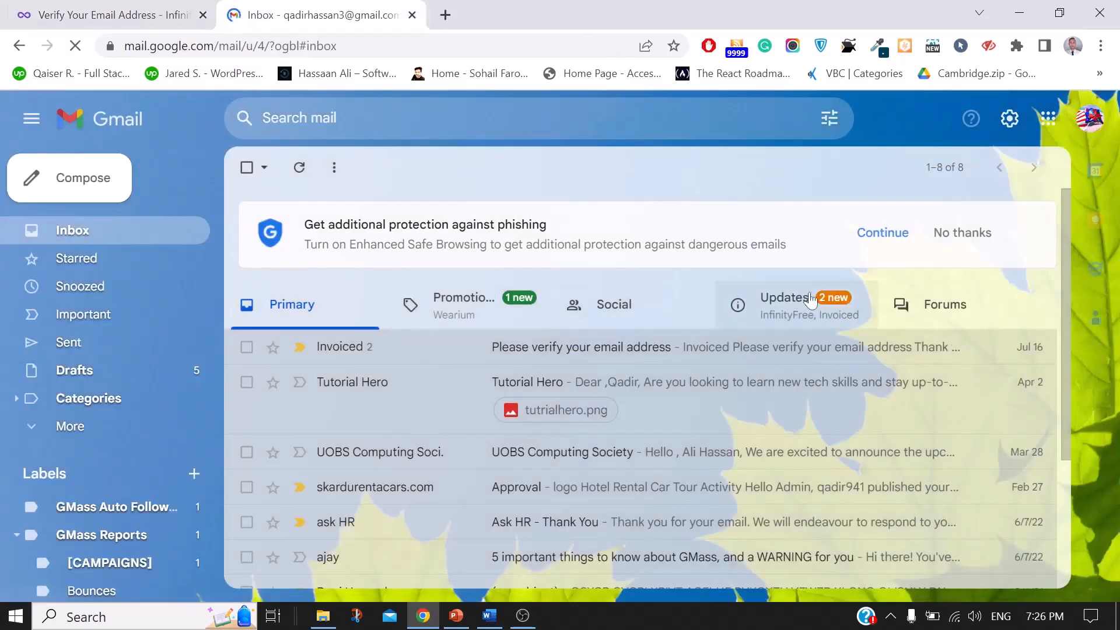
left_click(770, 320)
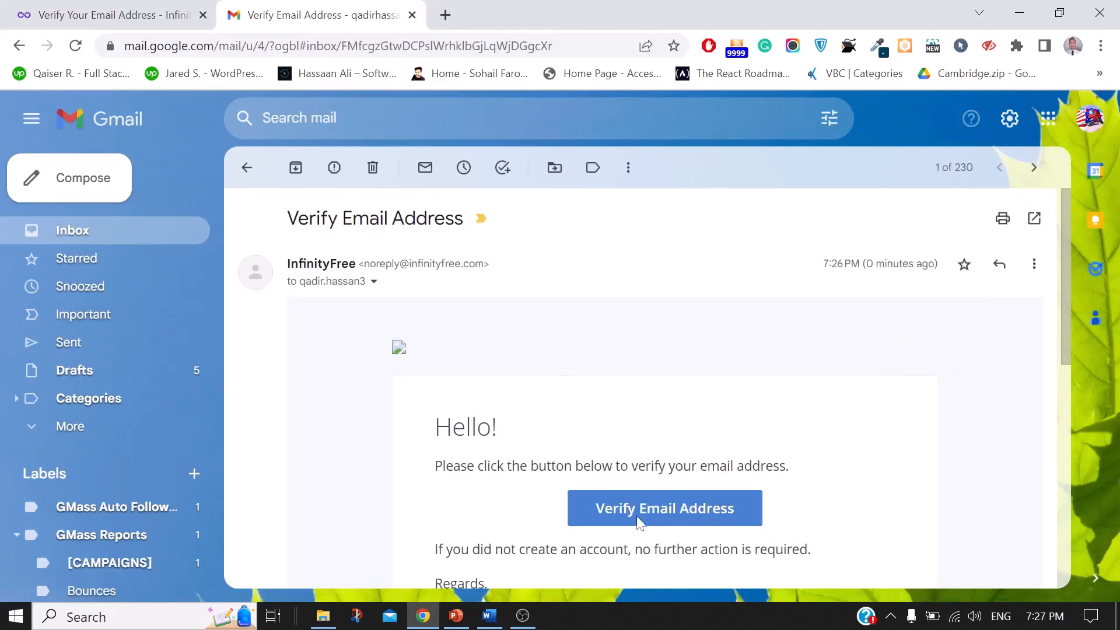
left_click(642, 518)
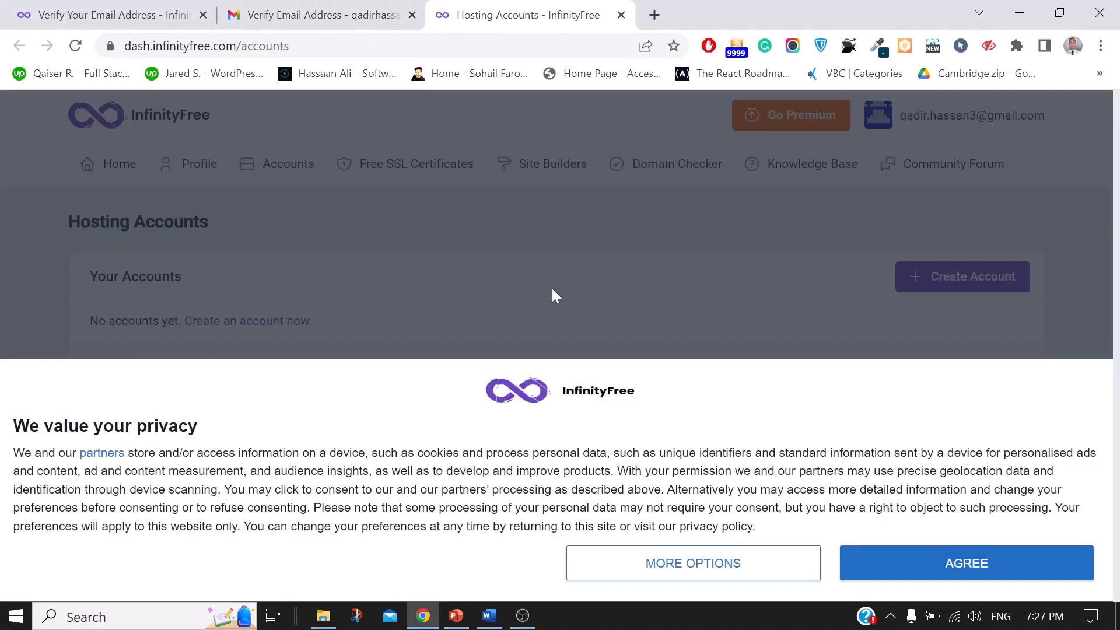
Step: Agree to the cookie notice and choose Create Account on the Hosting Accounts page
left_click(975, 571)
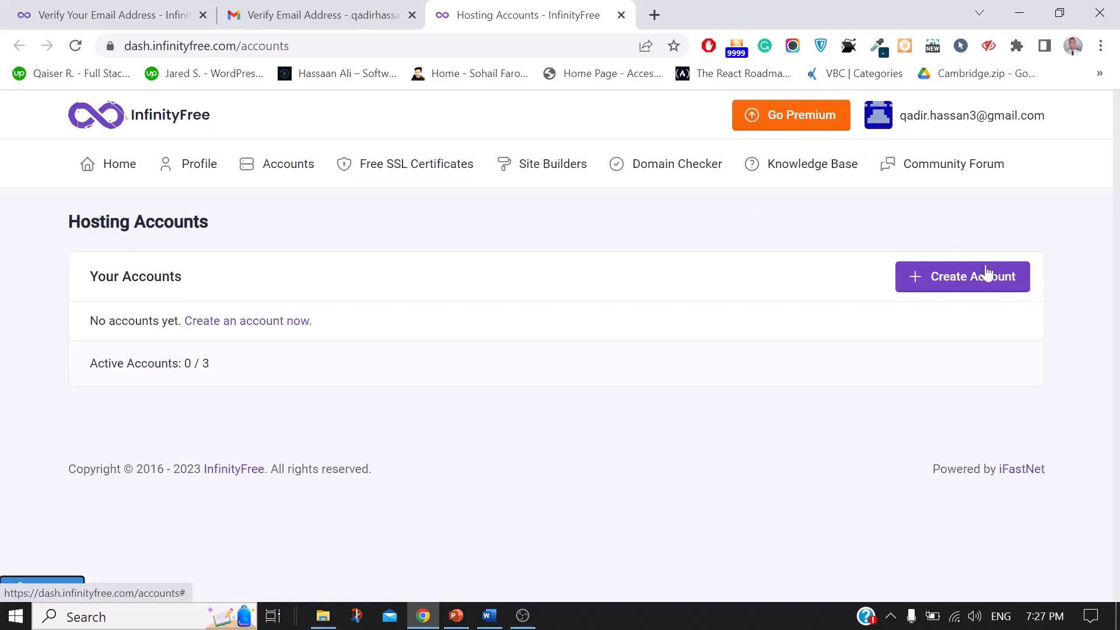
left_click(951, 290)
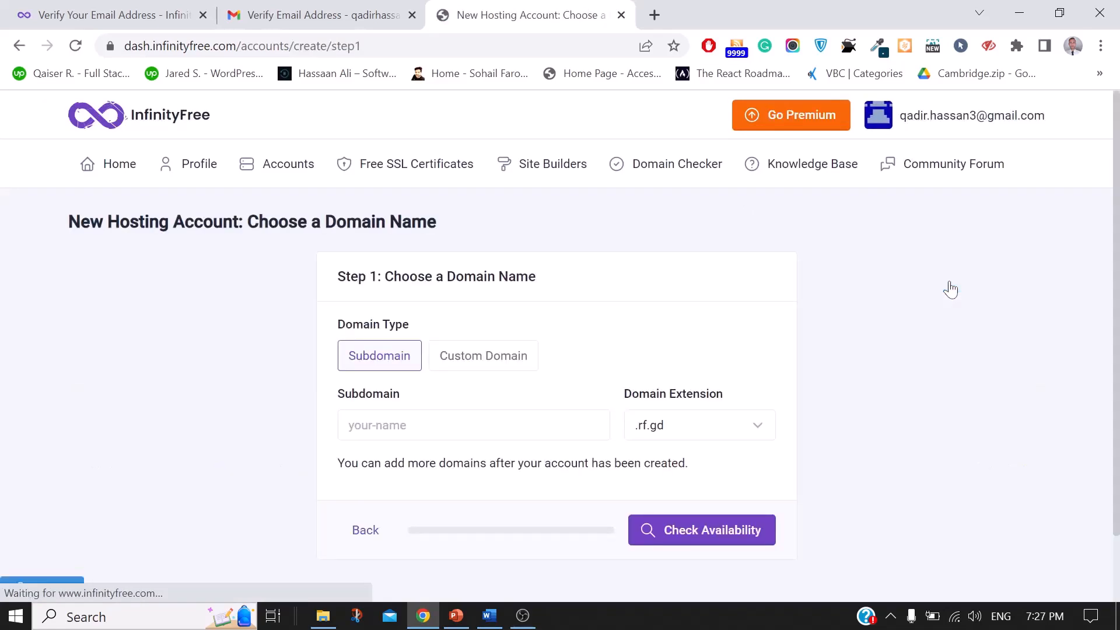
Step: Enter subdomain 'challenger' with the .infinityfreeapp.com extension and check its availability
left_click(449, 425)
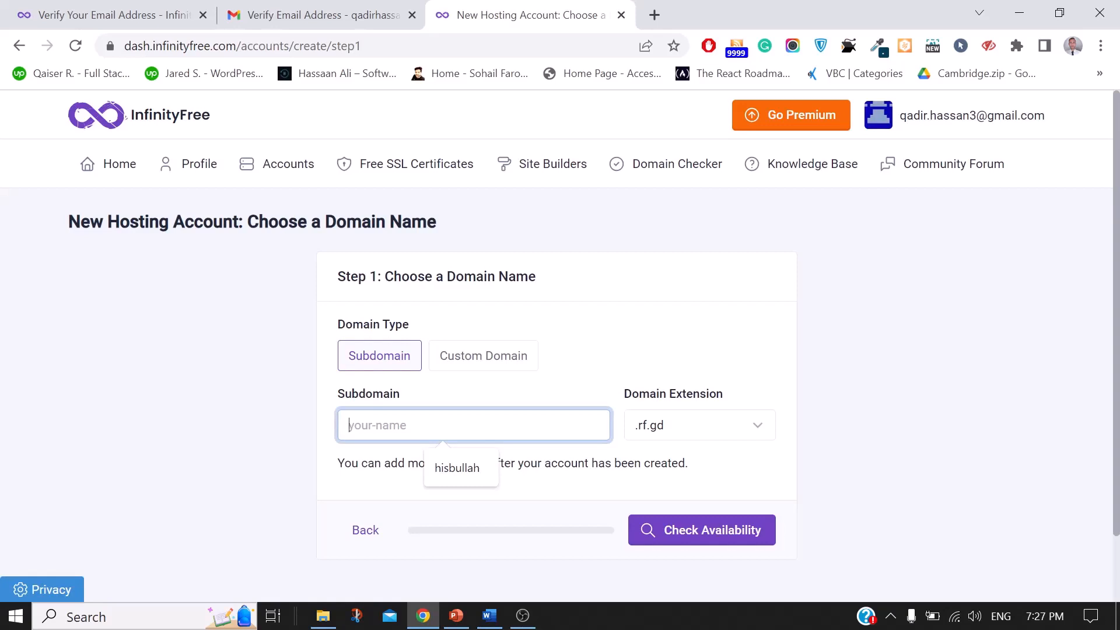
type("cha")
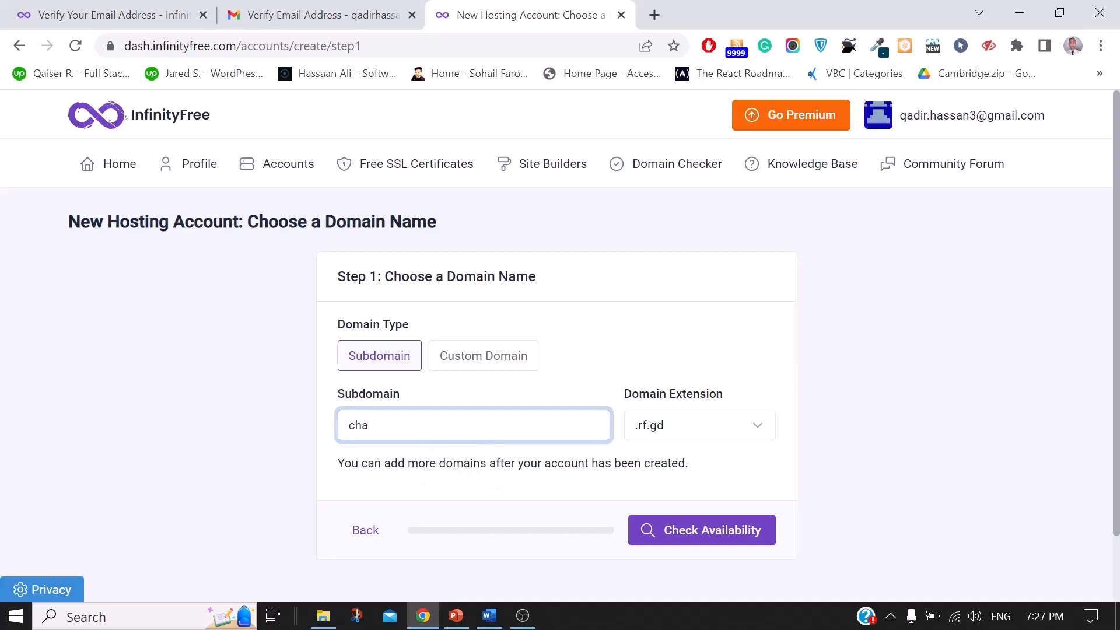
type("llenger")
left_click(716, 426)
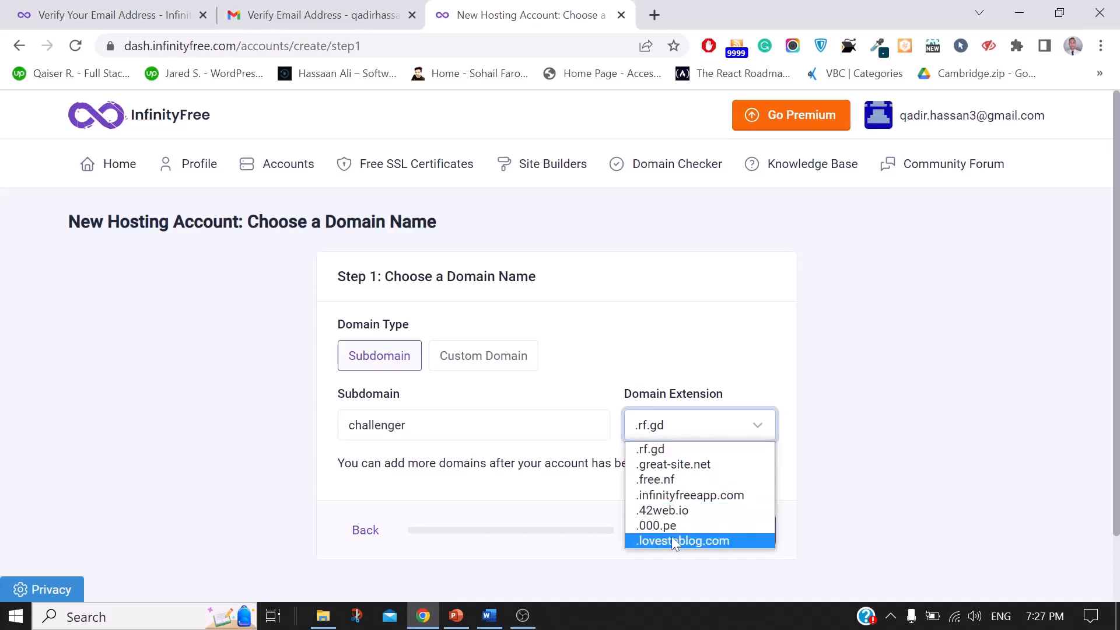
left_click(735, 497)
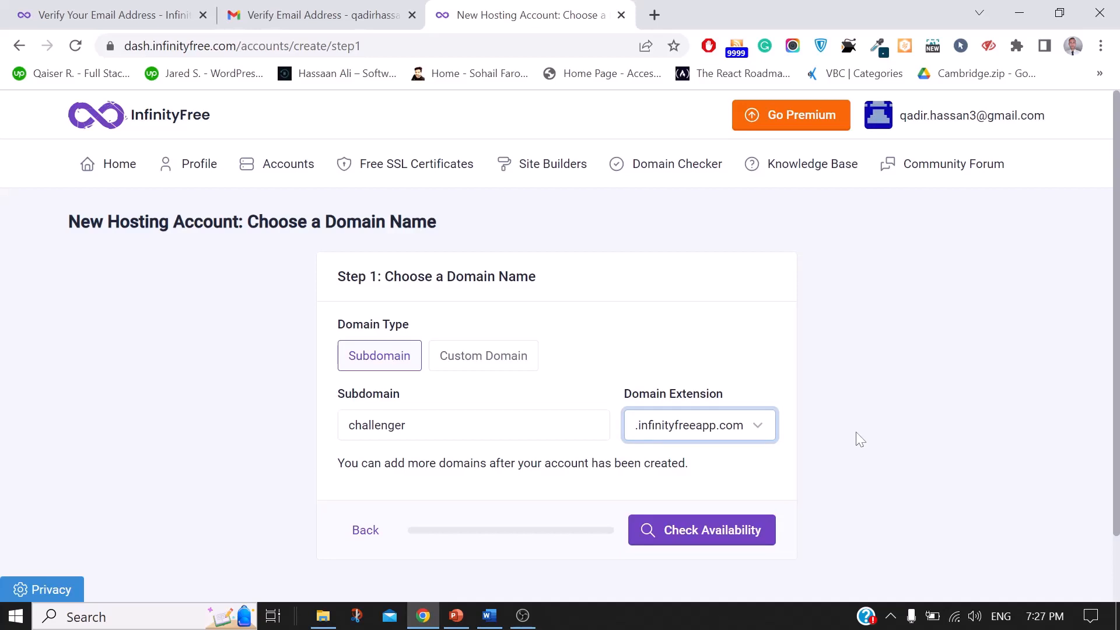
left_click(731, 435)
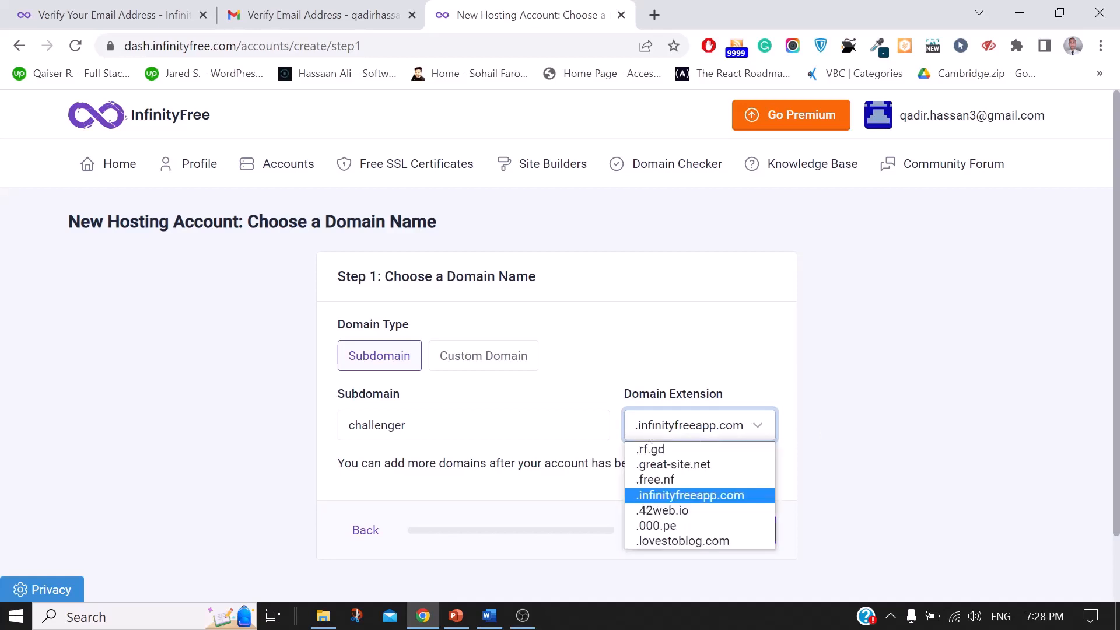
left_click(406, 425)
scroll(859, 450, "down", 2)
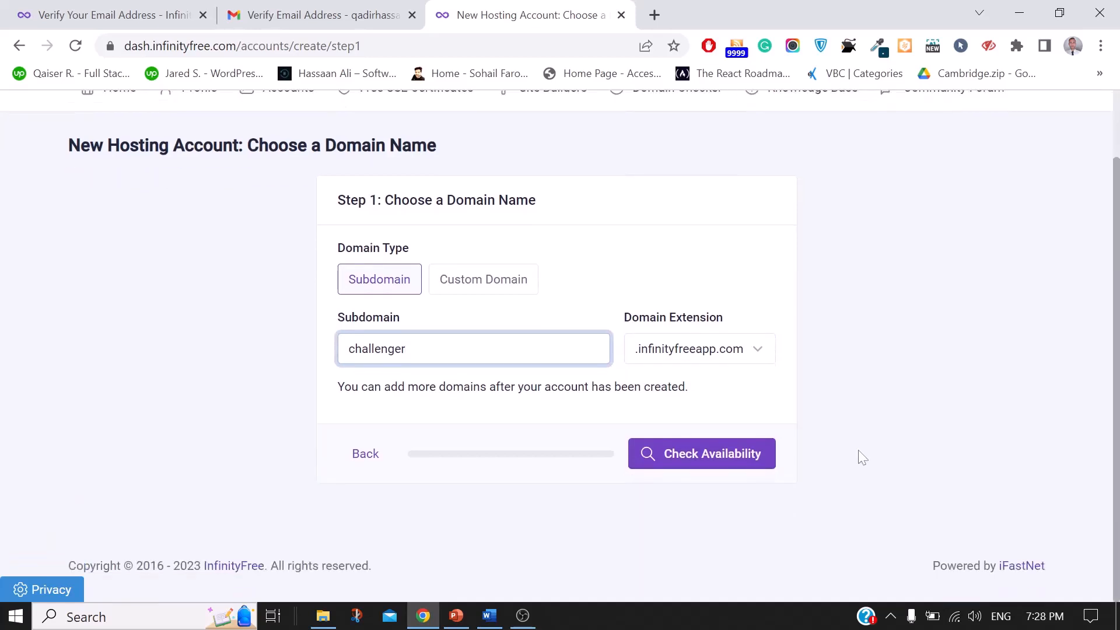
left_click(688, 459)
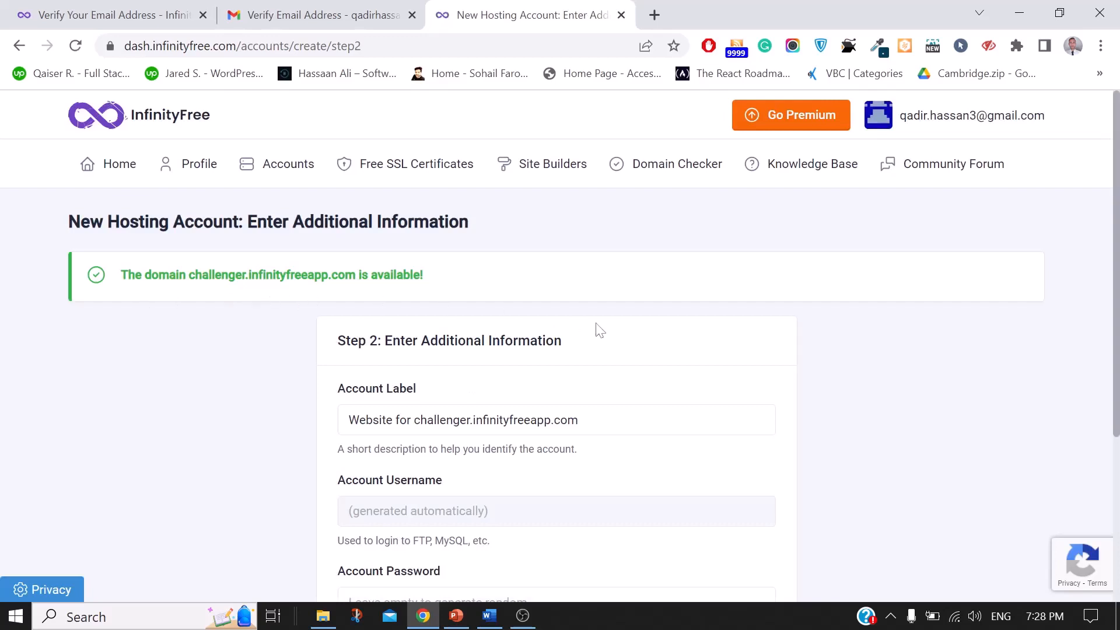
Step: Keep the prefilled account label and an empty password, then create the hosting account
scroll(600, 331, "down", 1)
scroll(601, 330, "down", 1)
scroll(601, 330, "down", 2)
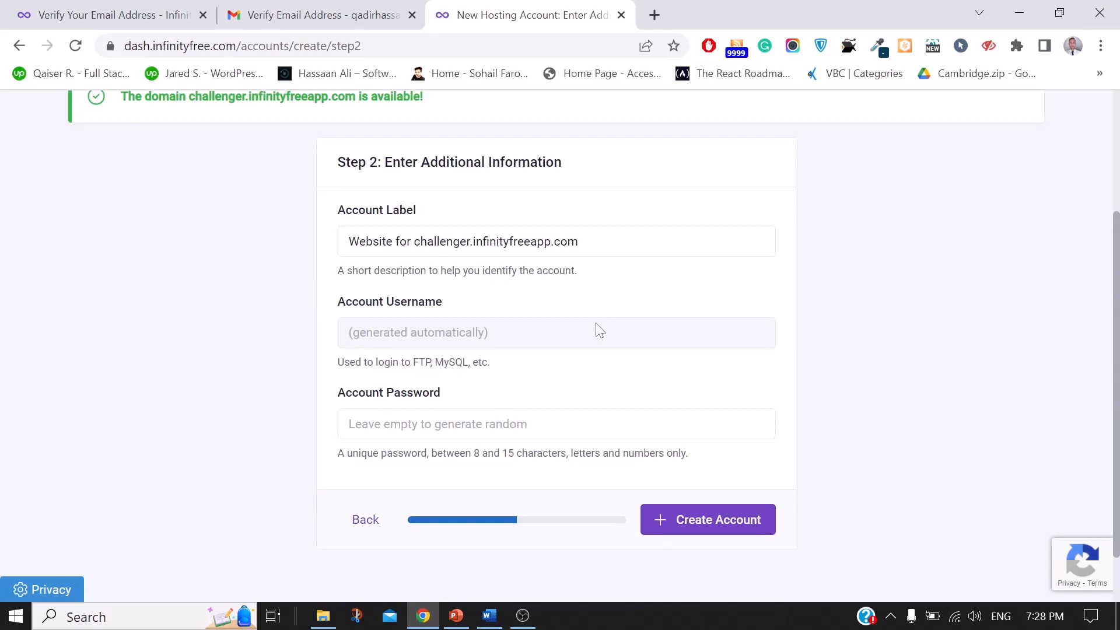
left_click(483, 242)
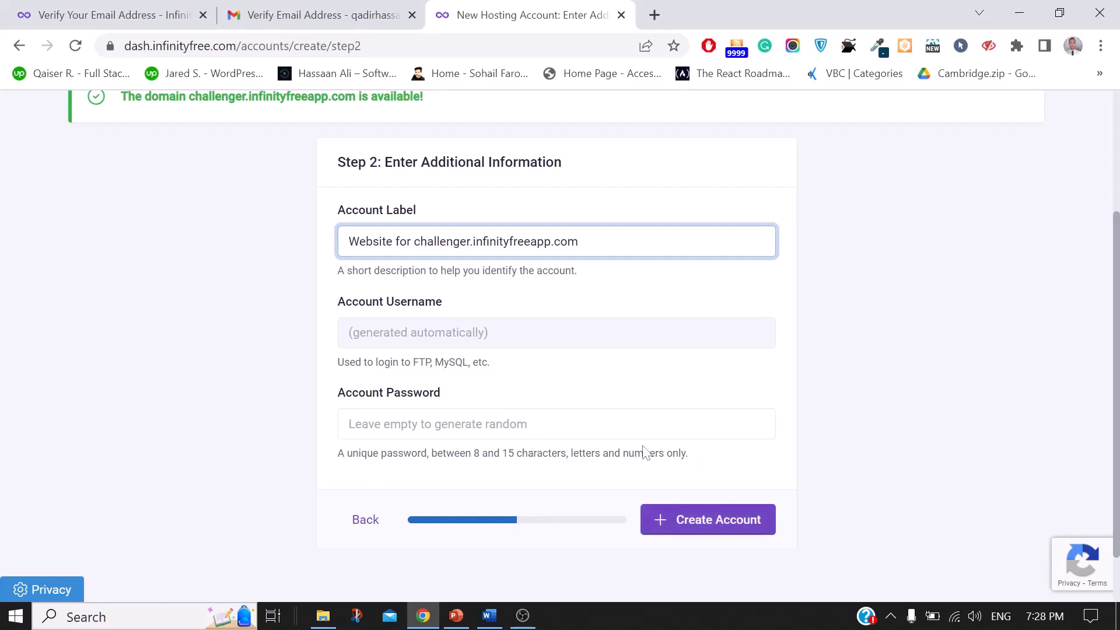
left_click(687, 525)
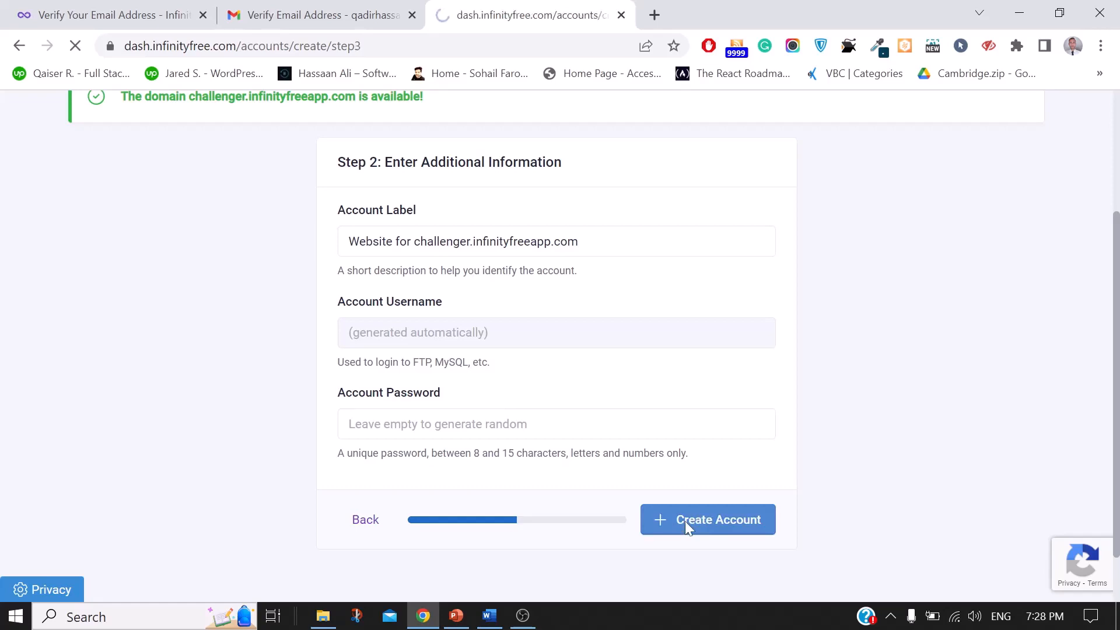
scroll(776, 423, "down", 1)
scroll(780, 429, "down", 3)
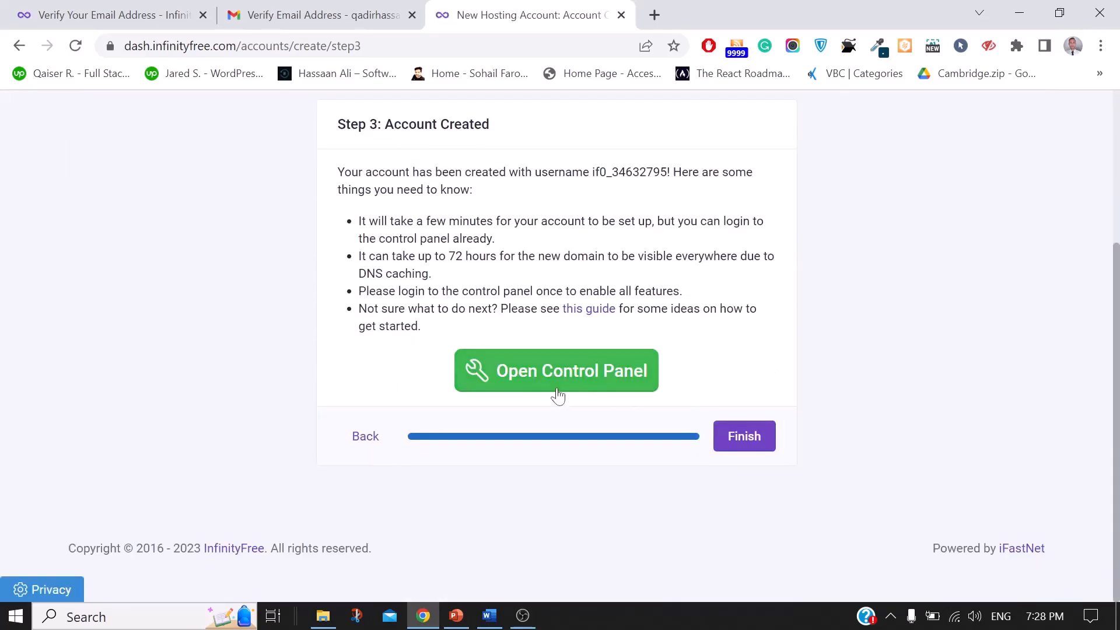
Step: Open the control panel and approve service e-mails on the Important Notice page
left_click(537, 375)
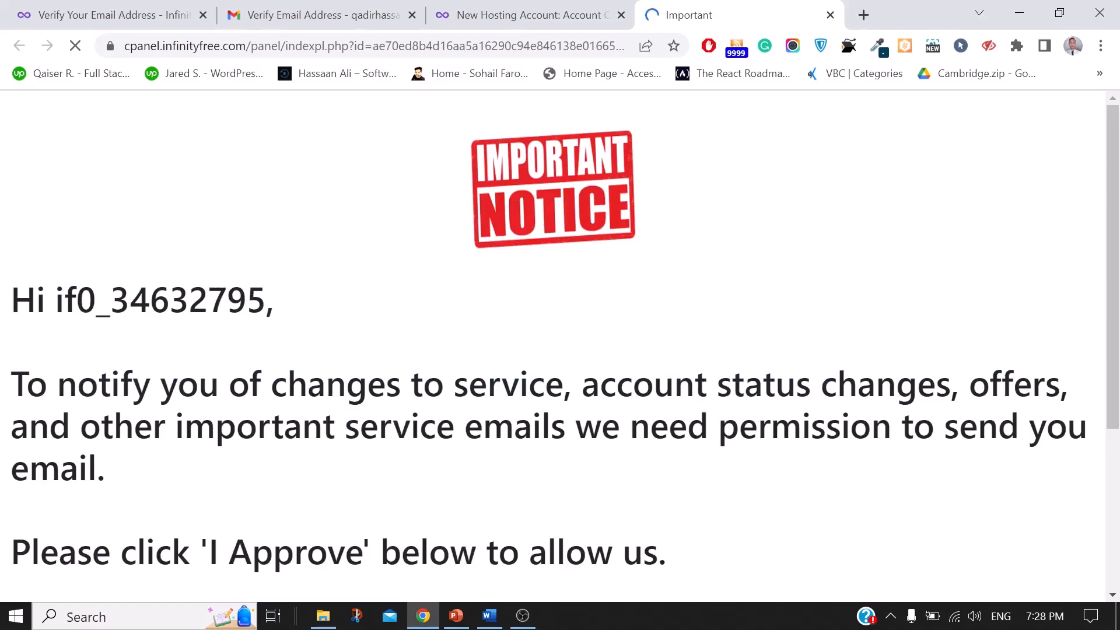
scroll(937, 412, "down", 4)
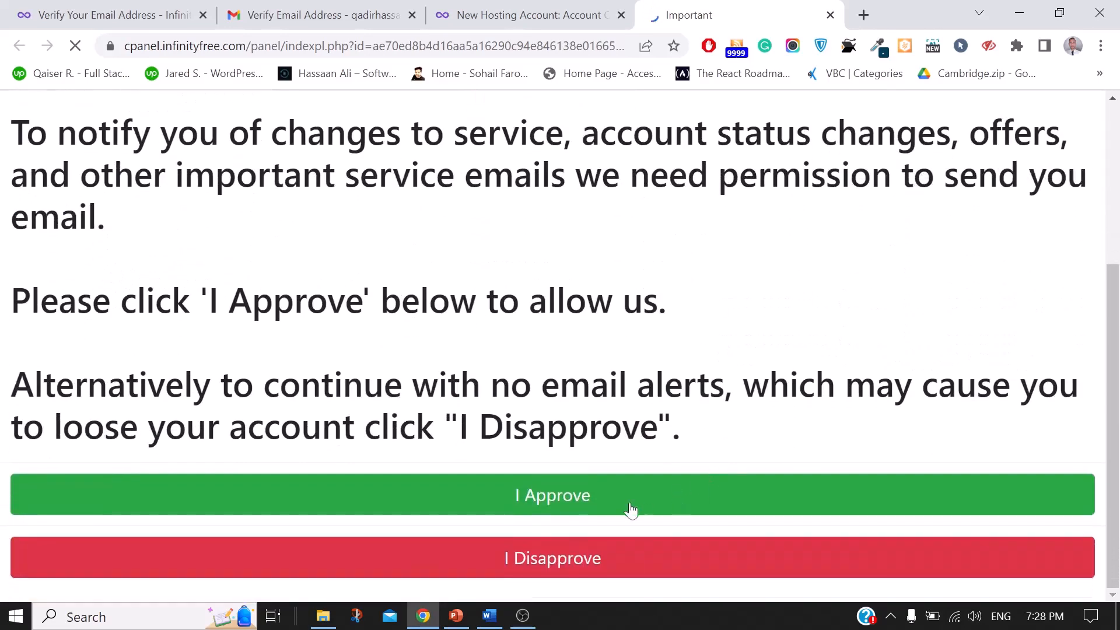
left_click(557, 503)
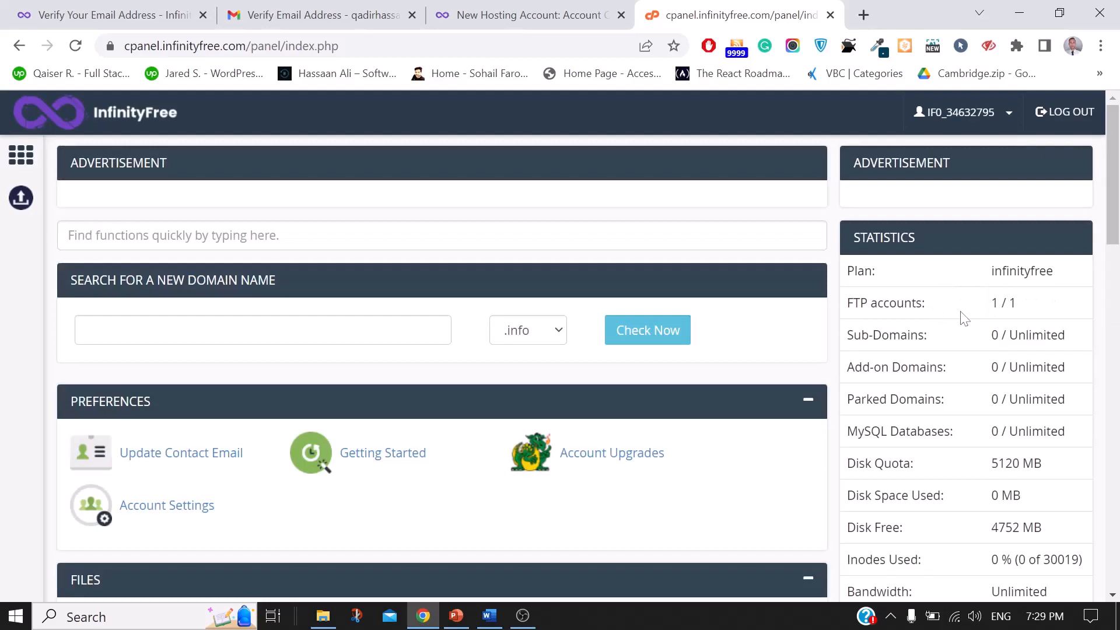
scroll(986, 393, "down", 2)
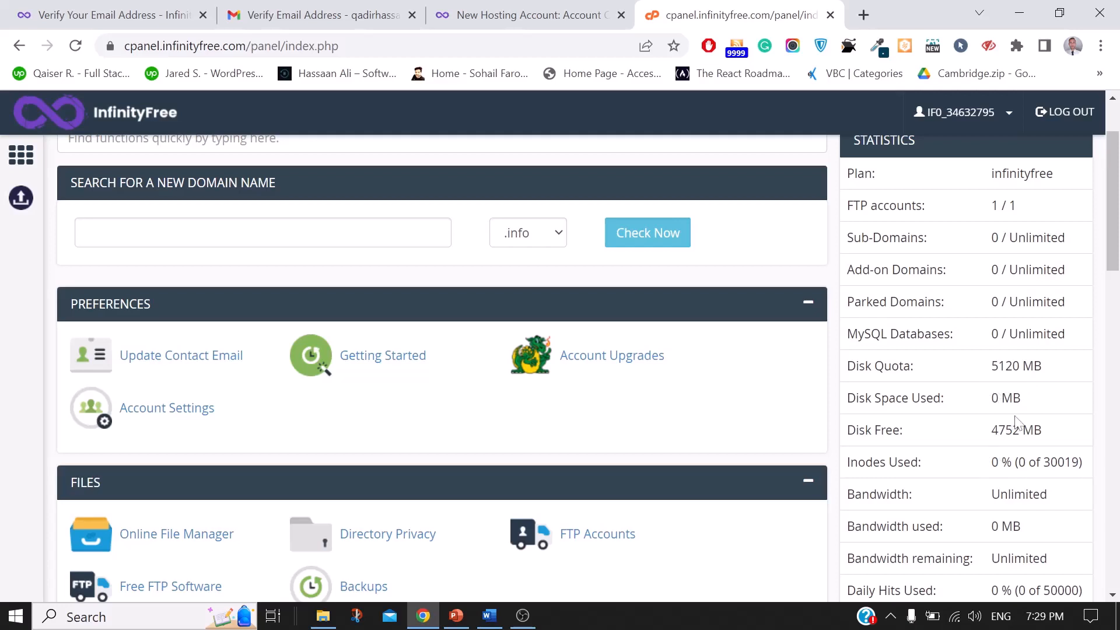
scroll(1018, 424, "down", 2)
scroll(1018, 424, "down", 2)
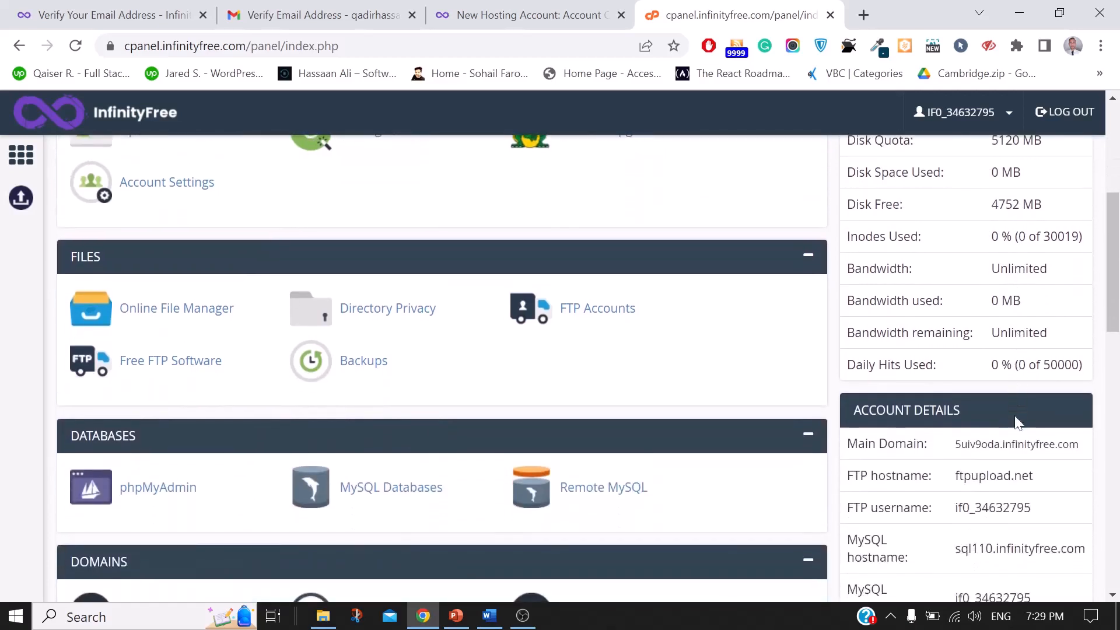
scroll(1015, 425, "down", 2)
scroll(441, 367, "down", 3)
scroll(466, 323, "up", 8)
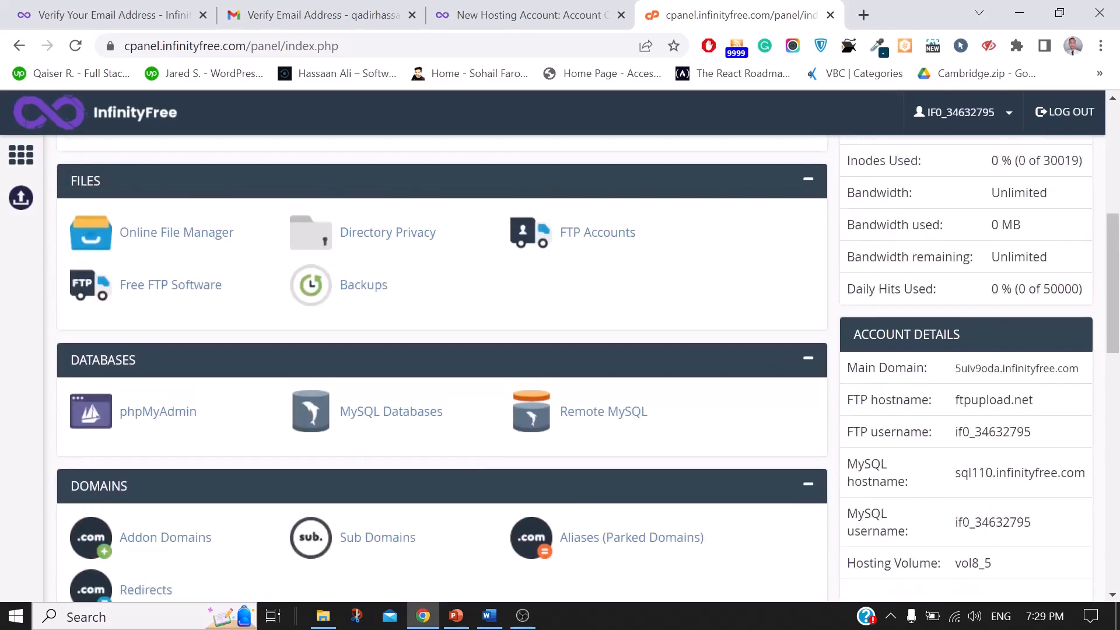
scroll(345, 314, "up", 3)
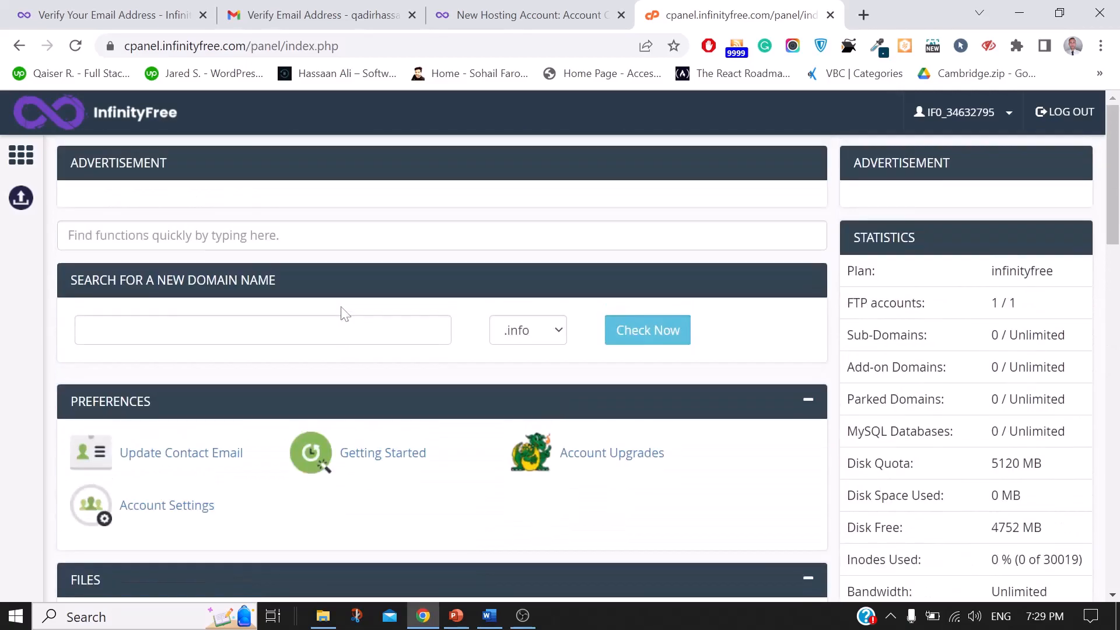
scroll(345, 314, "down", 5)
scroll(346, 314, "down", 4)
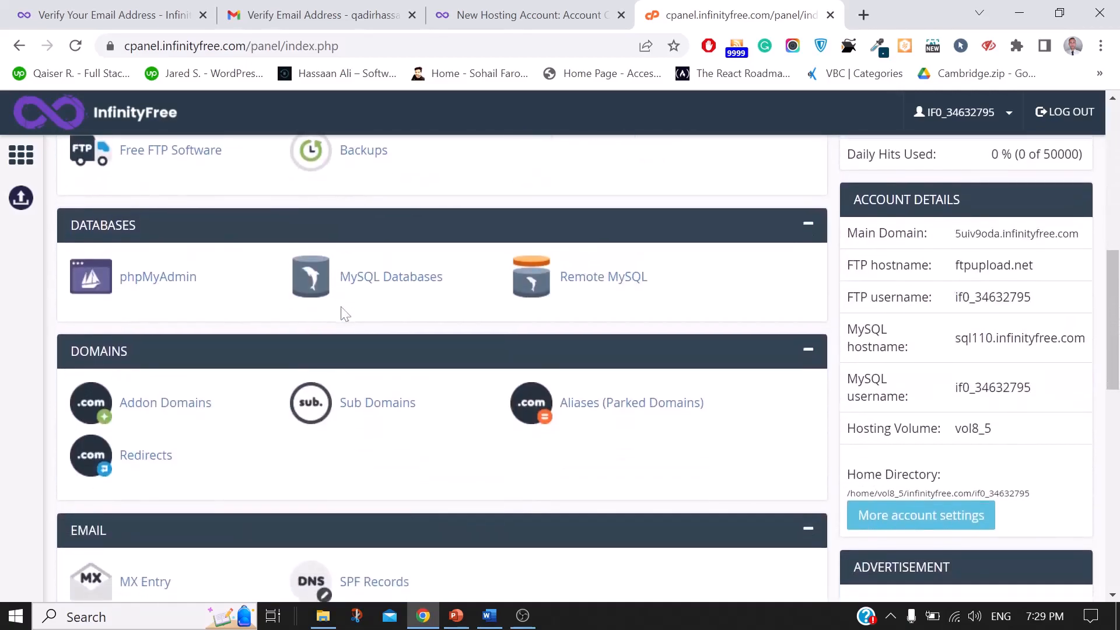
scroll(345, 314, "down", 5)
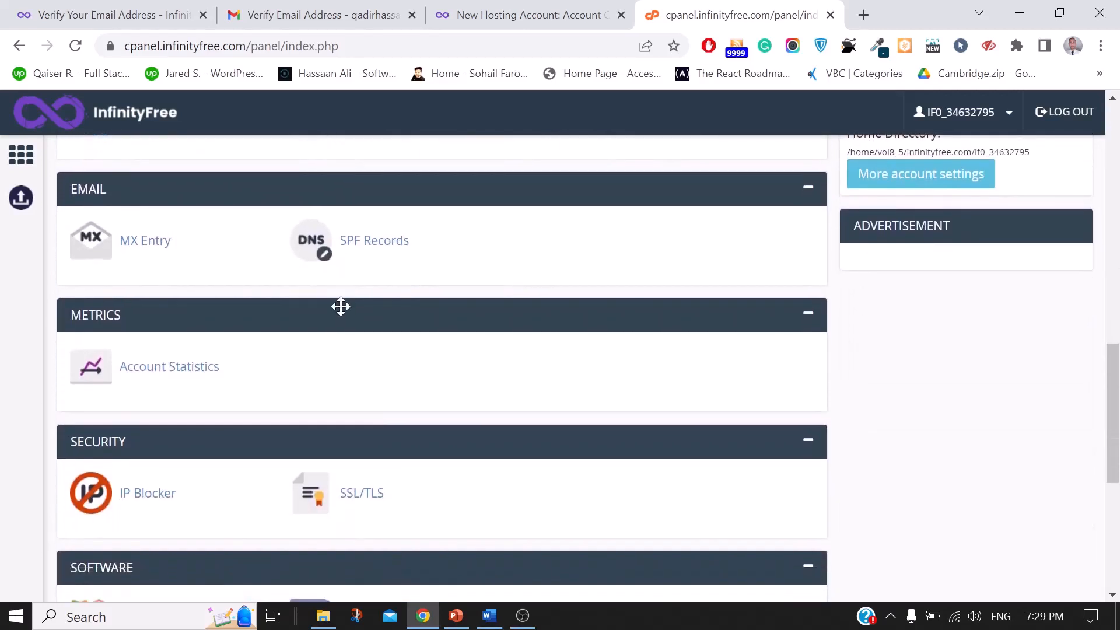
scroll(342, 307, "down", 4)
scroll(341, 307, "down", 2)
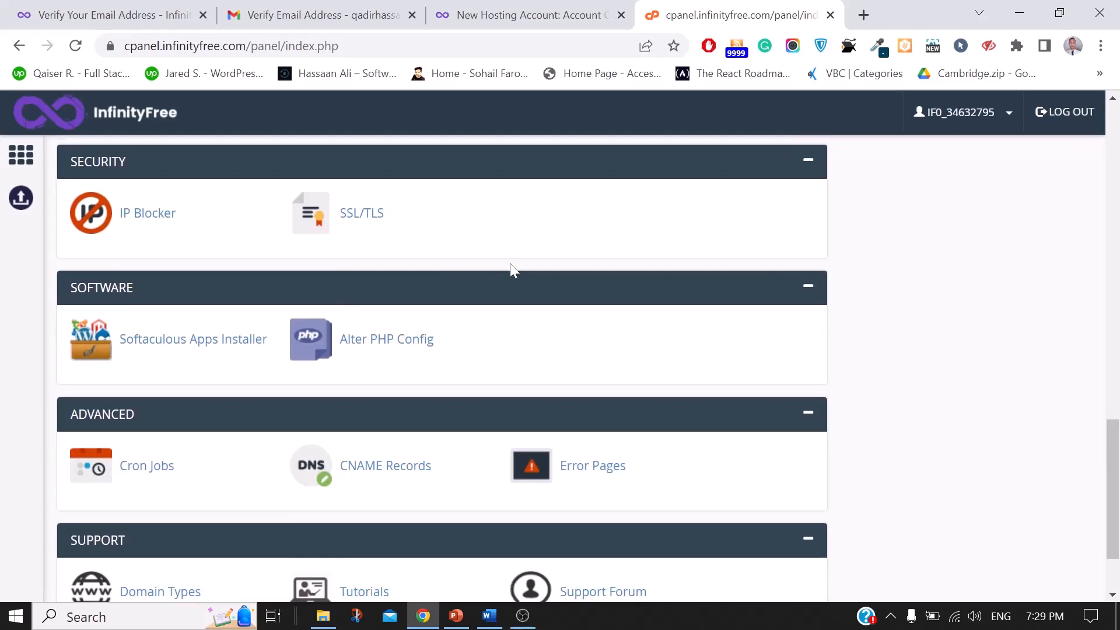
Step: Launch Softaculous Apps Installer, see the first attempt's error, and relaunch it from cPanel
left_click(223, 356)
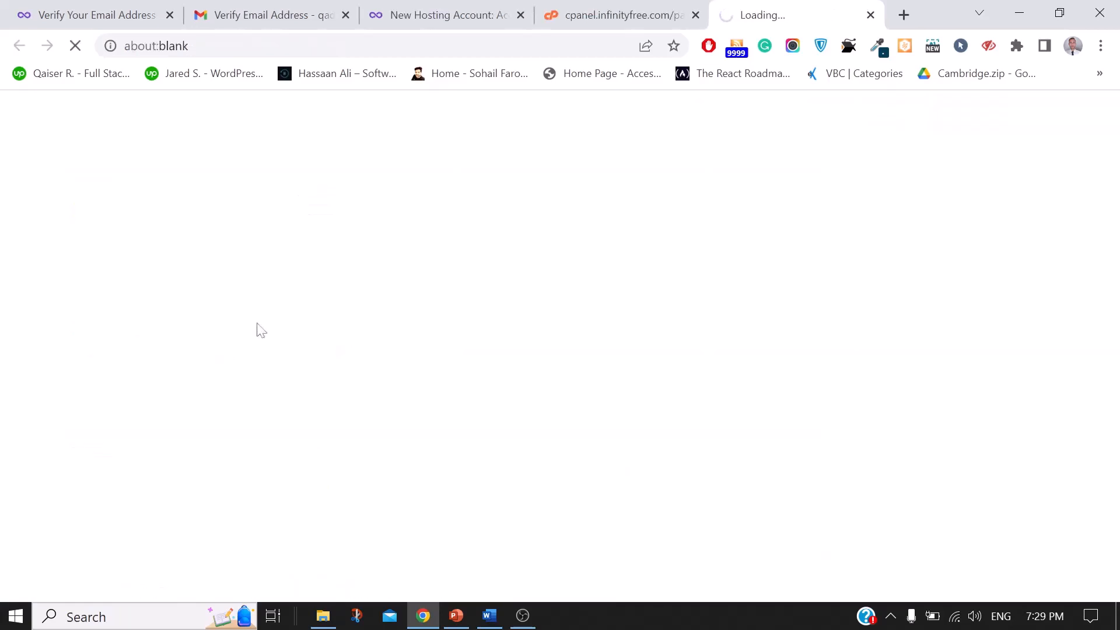
left_click(613, 8)
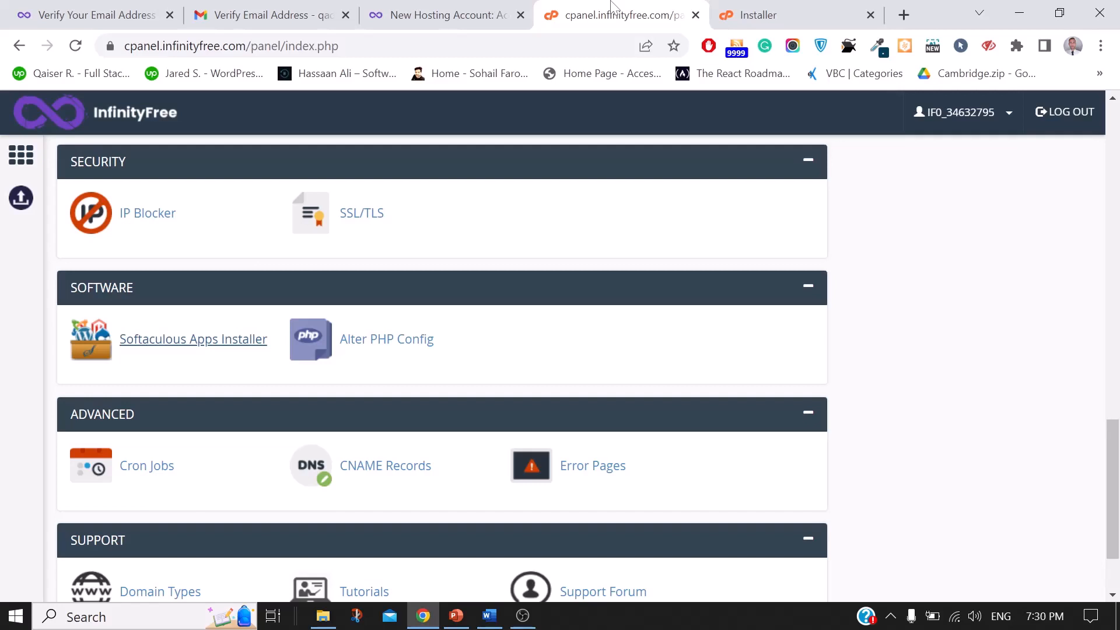
left_click(819, 7)
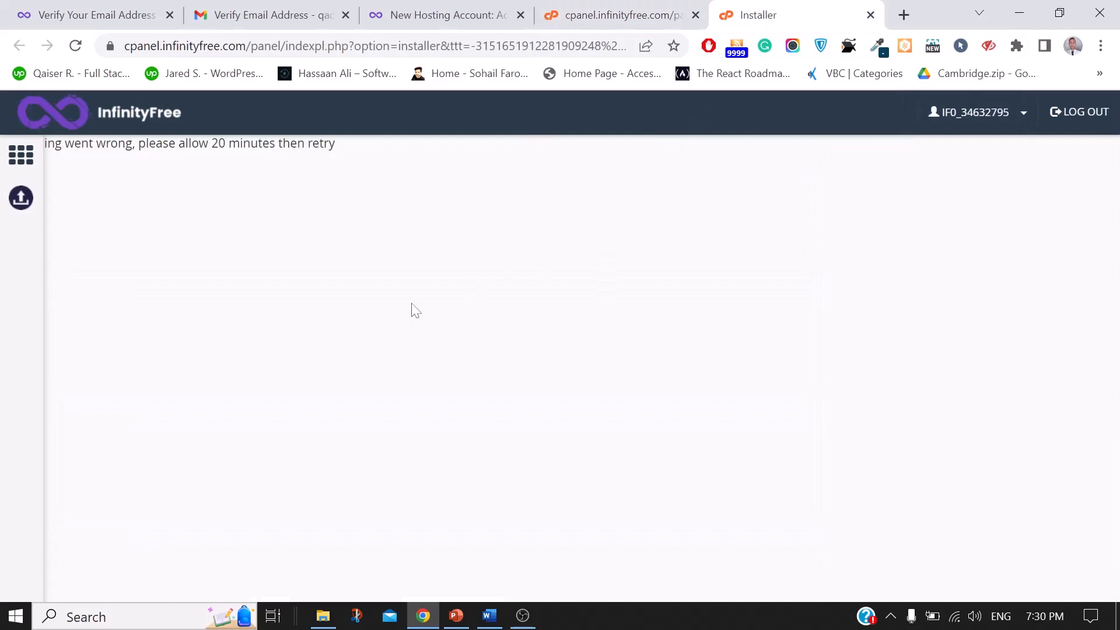
left_click(596, 5)
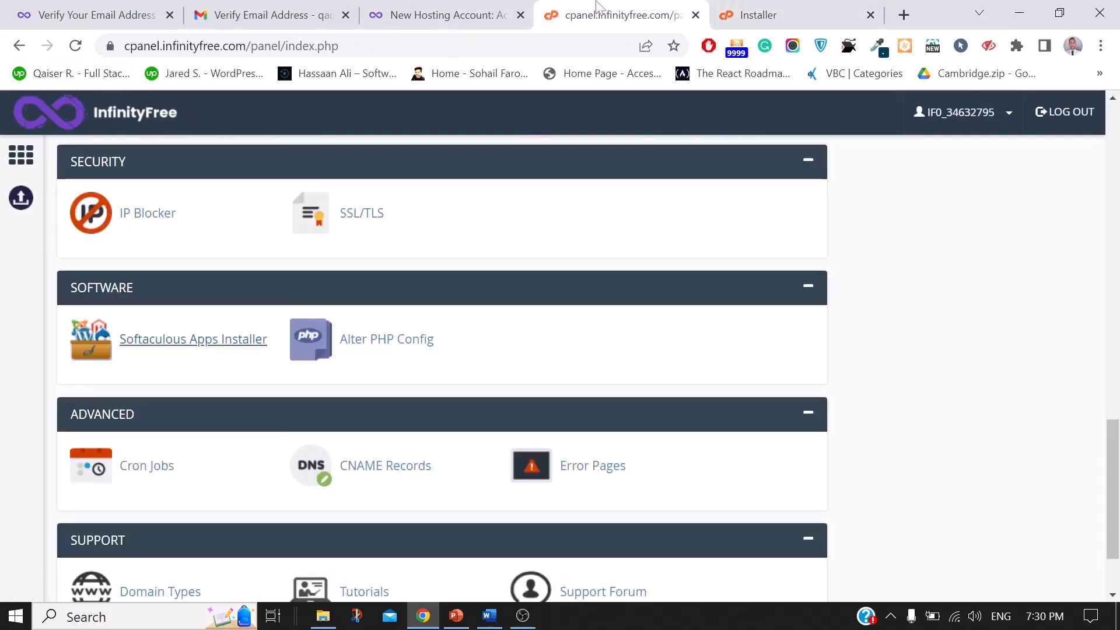
left_click(173, 343)
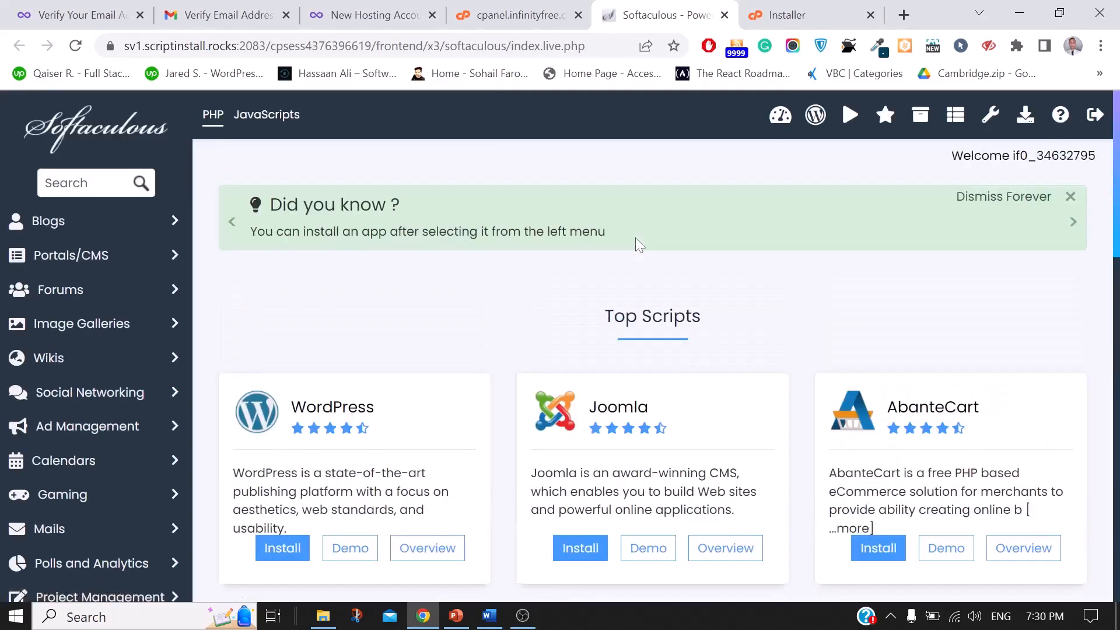
Step: Find WordPress among Softaculous Top Scripts and start its installer
scroll(636, 239, "down", 2)
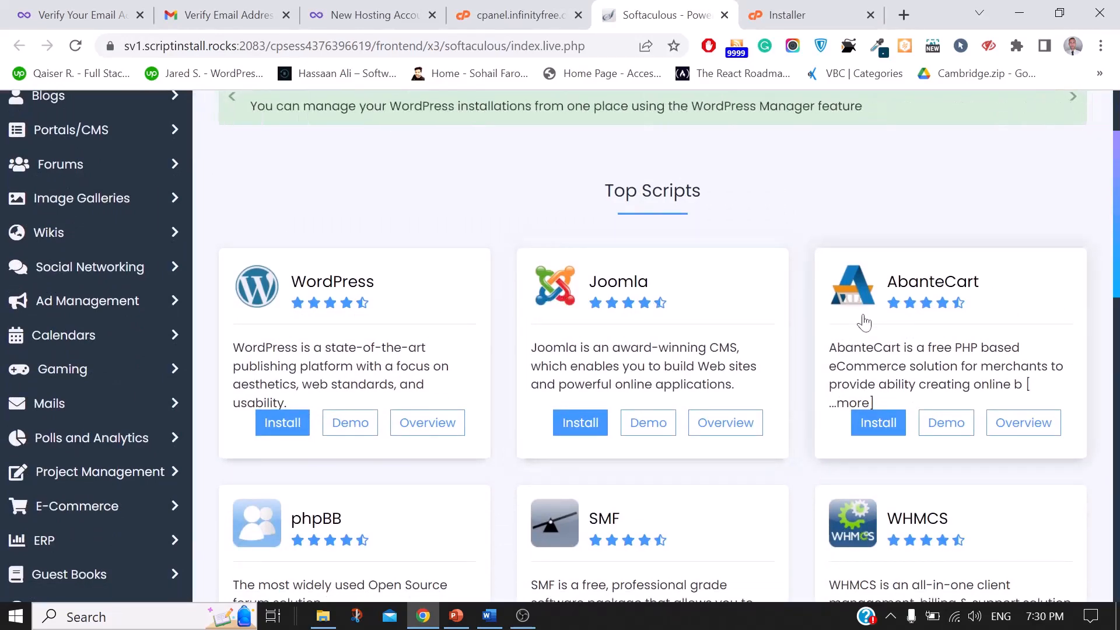
scroll(864, 322, "down", 3)
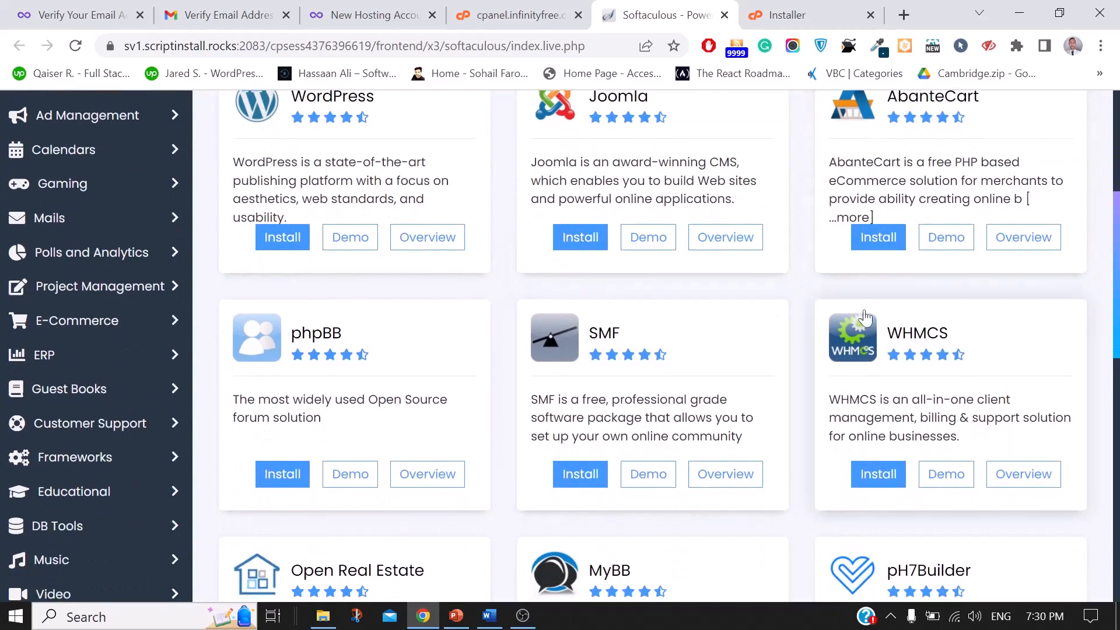
scroll(865, 318, "up", 4)
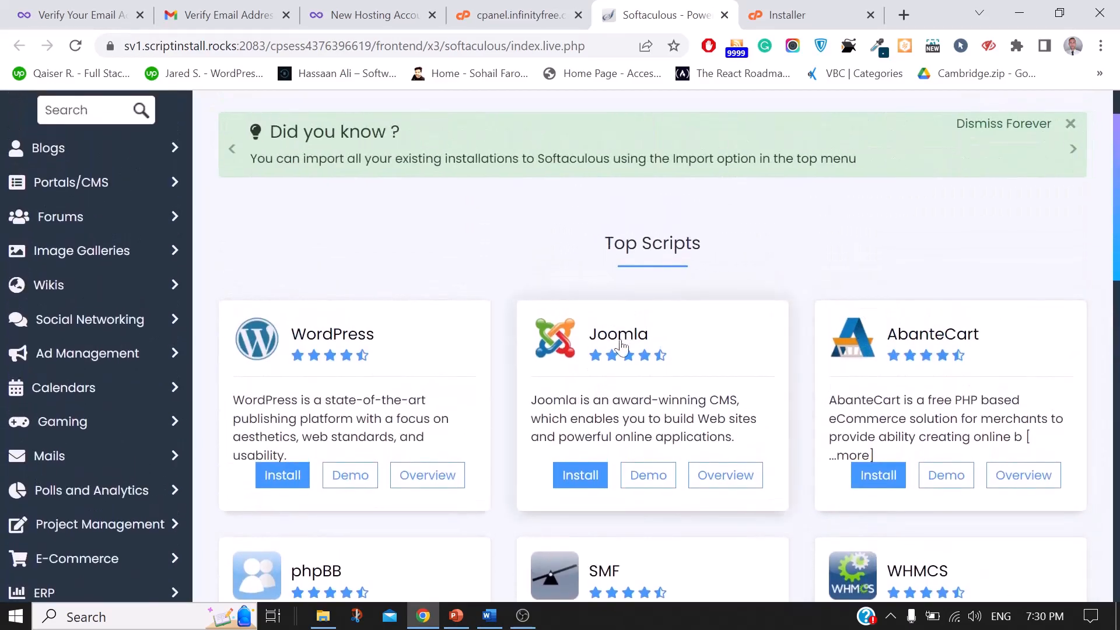
left_click(282, 476)
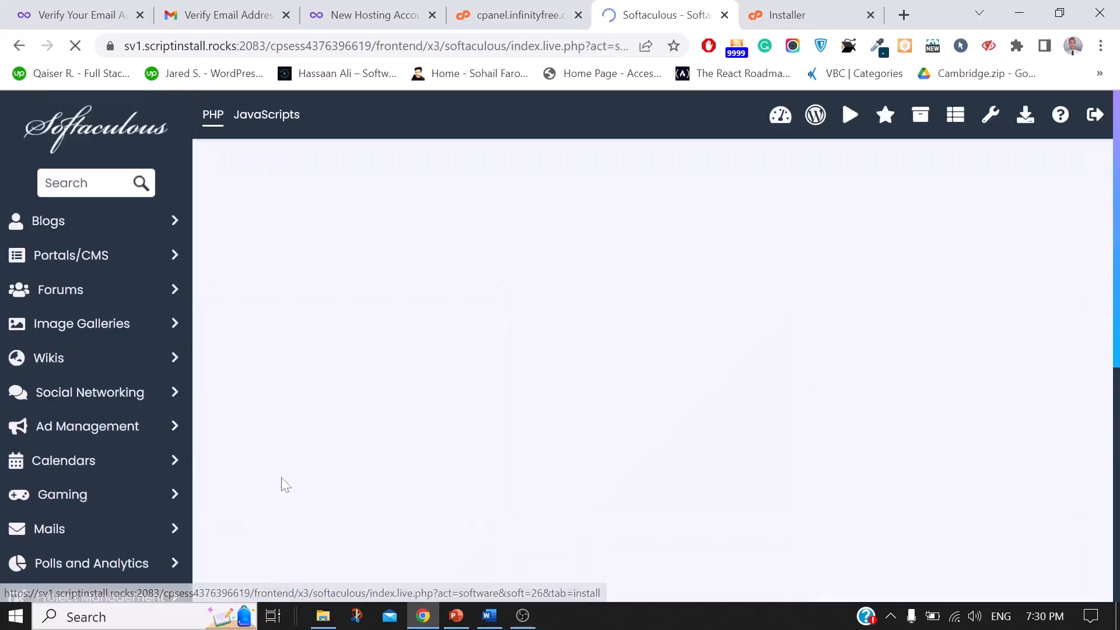
Step: Keep challenger.infinityfreeapp.com as the install domain and WordPress version 6.2.2
scroll(712, 376, "down", 3)
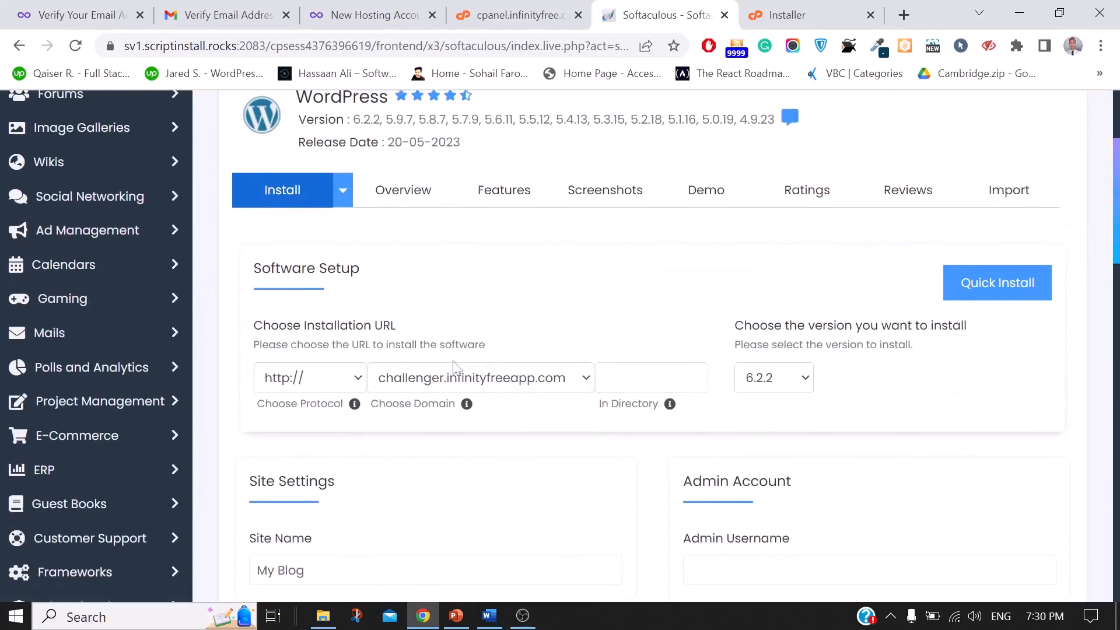
left_click(470, 382)
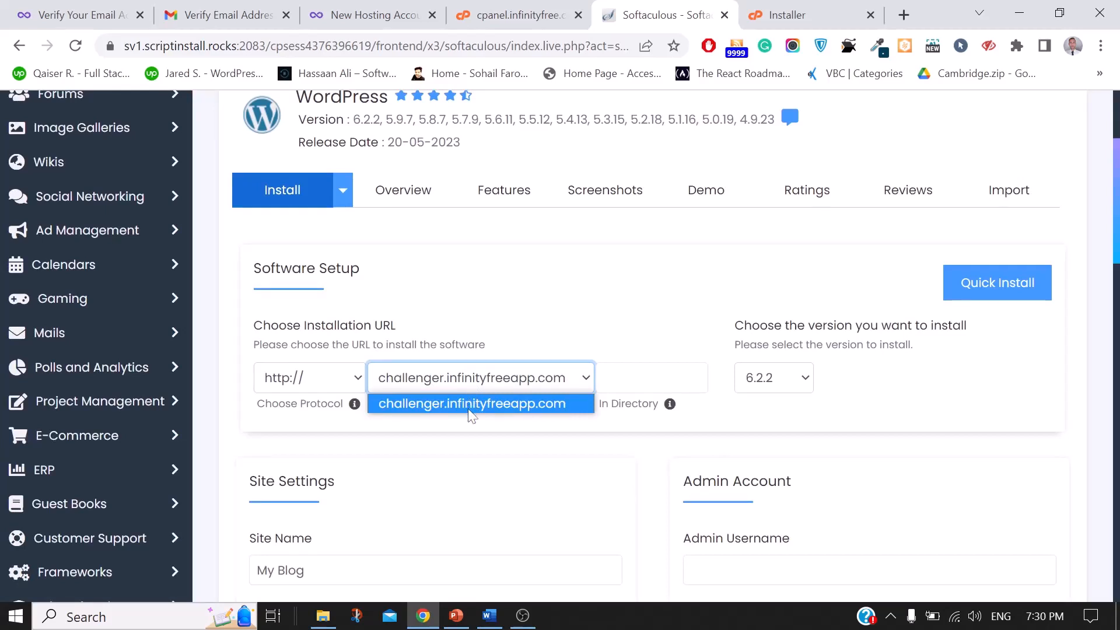
left_click(450, 404)
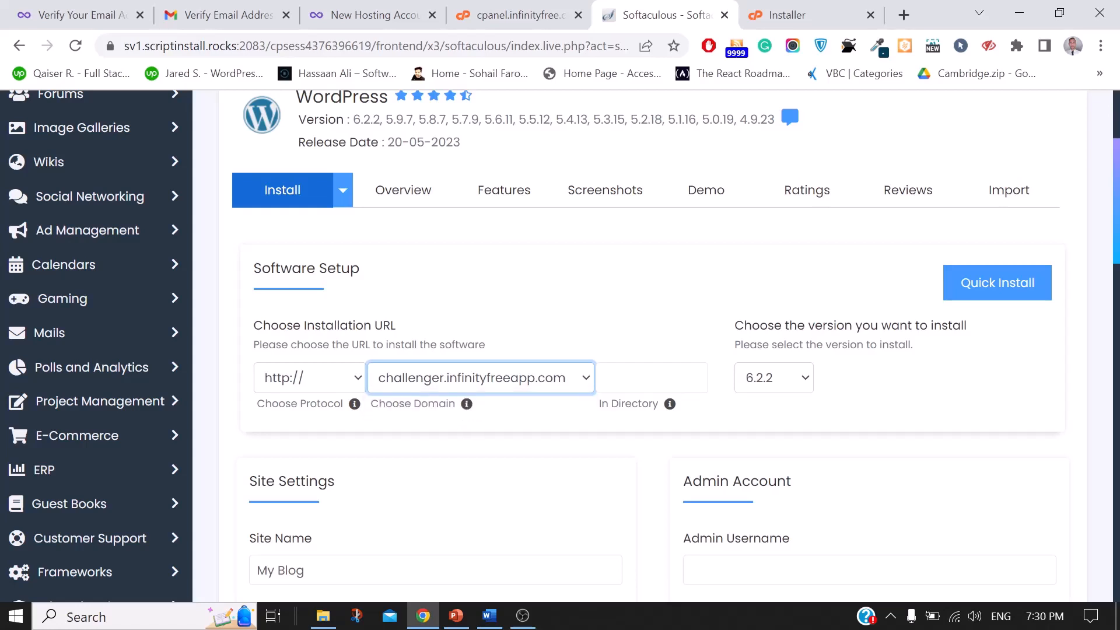
left_click(787, 385)
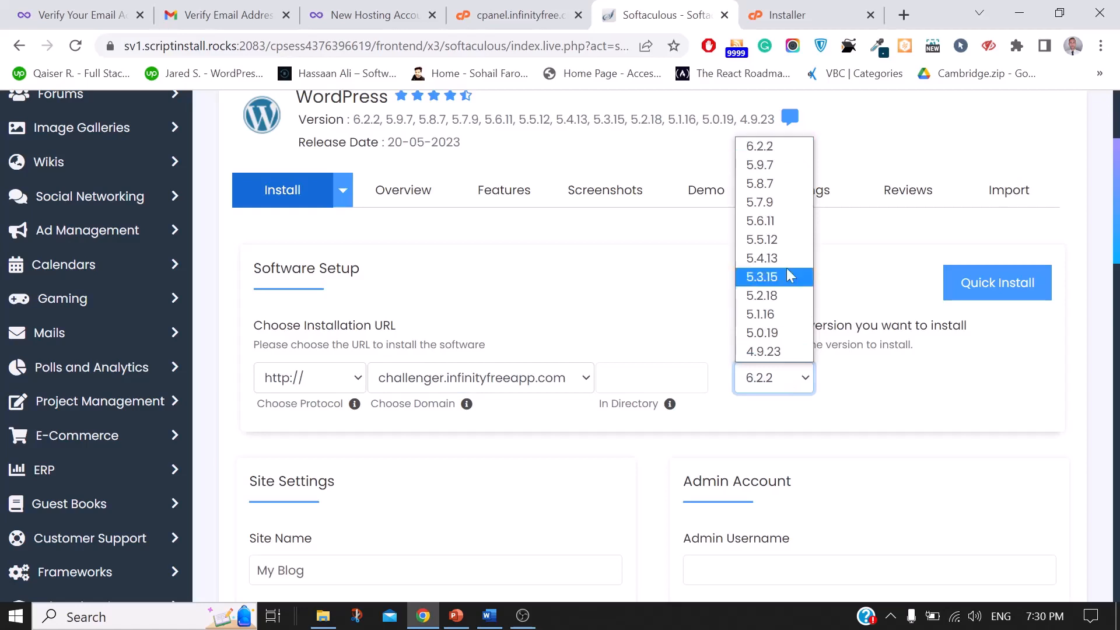
left_click(760, 146)
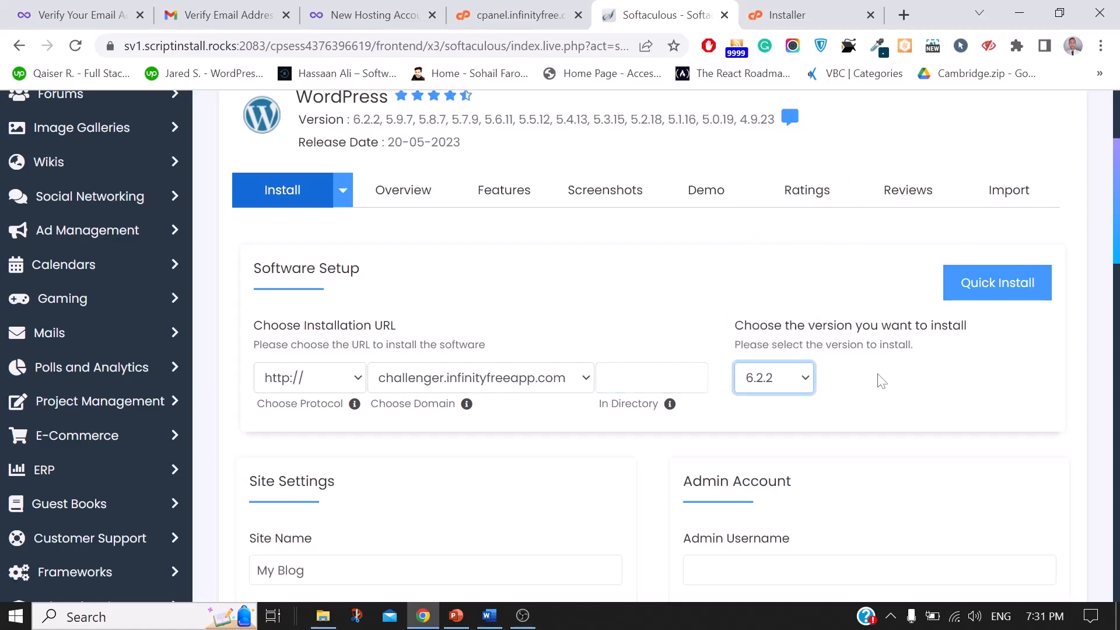
scroll(881, 381, "down", 2)
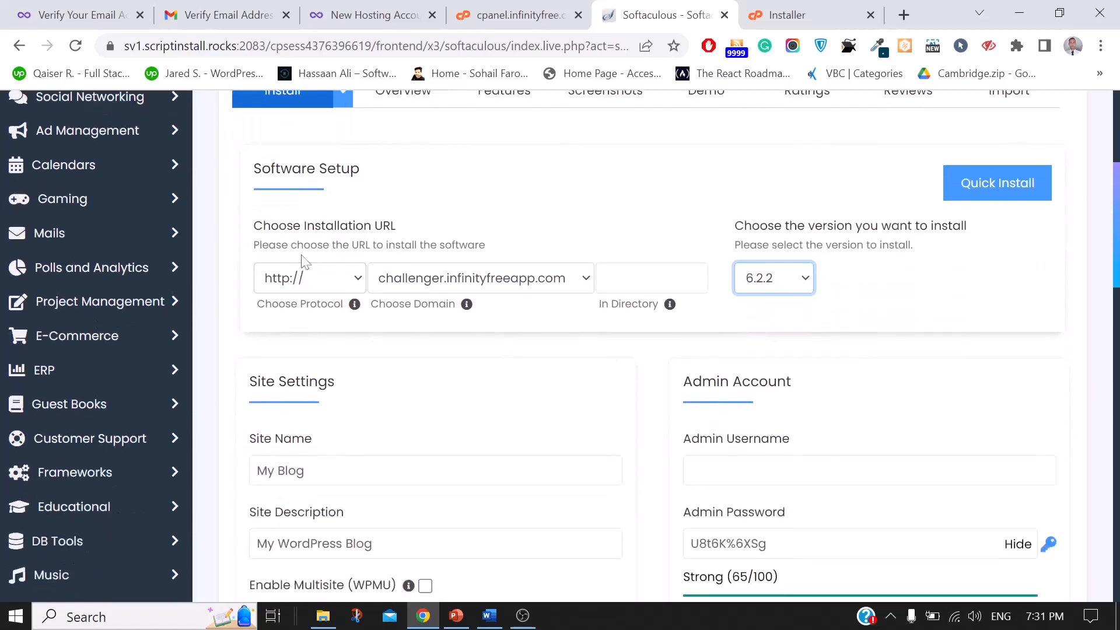
left_click(342, 274)
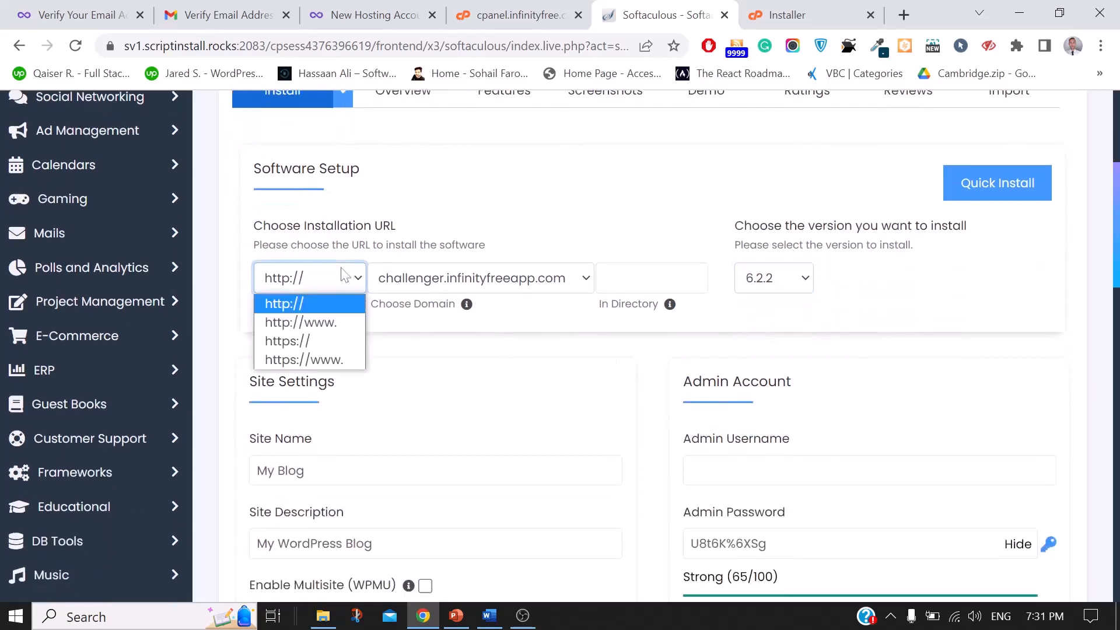
left_click(301, 308)
scroll(845, 382, "down", 2)
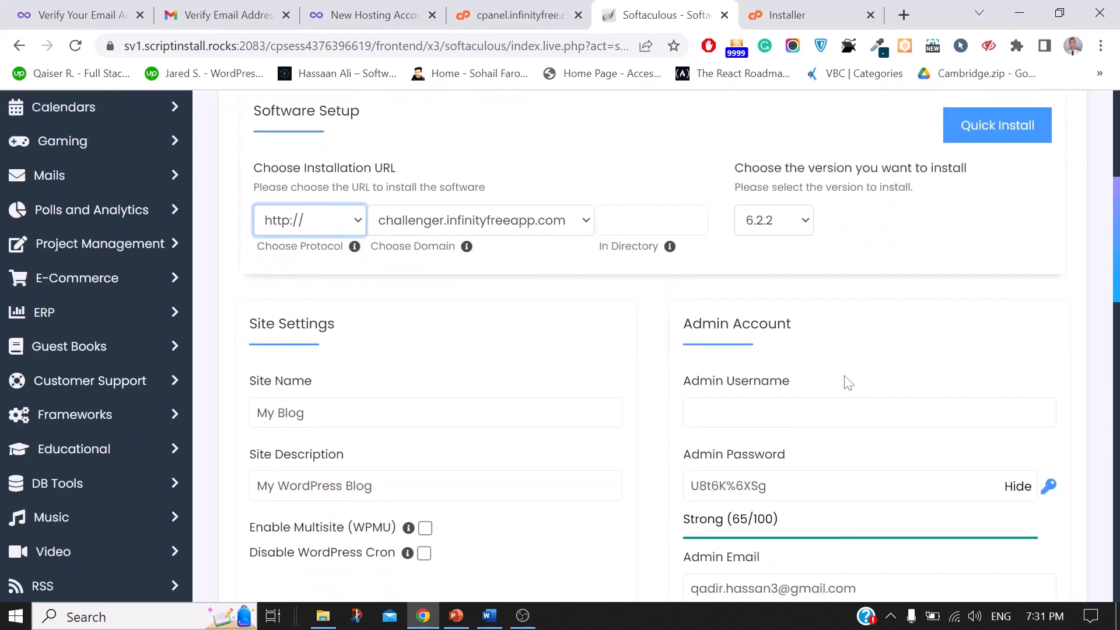
left_click(845, 379)
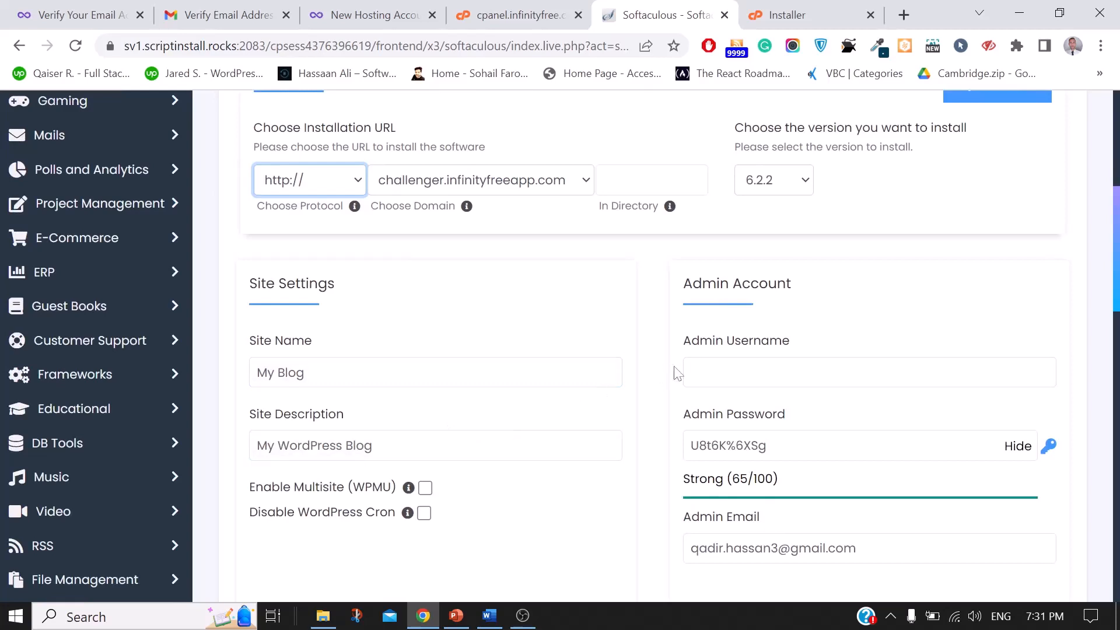
left_click(691, 372)
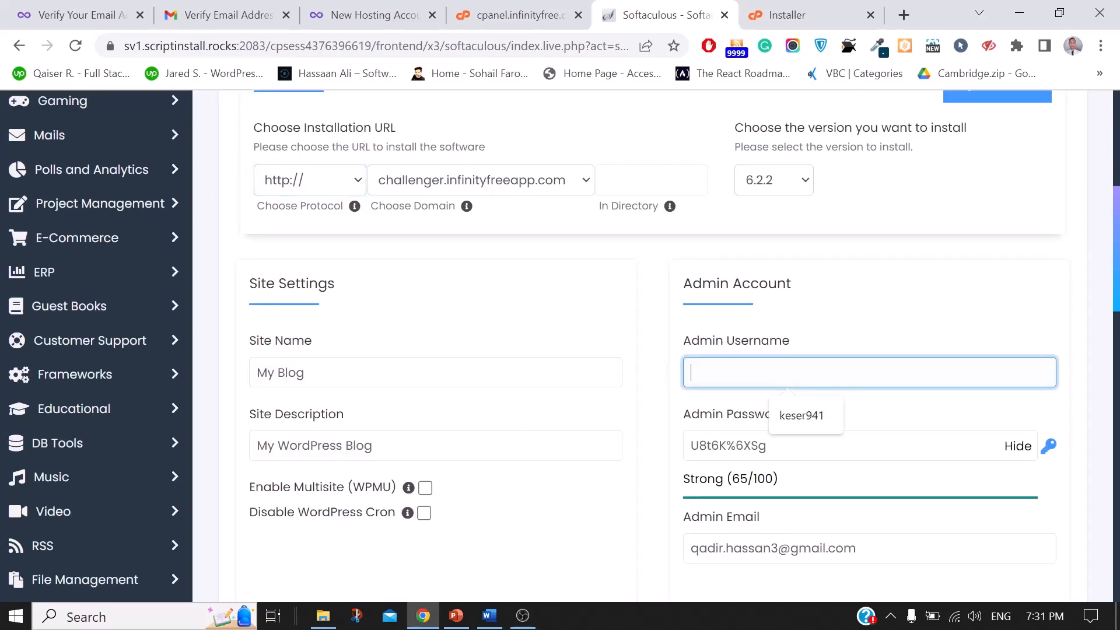
type("qadir941")
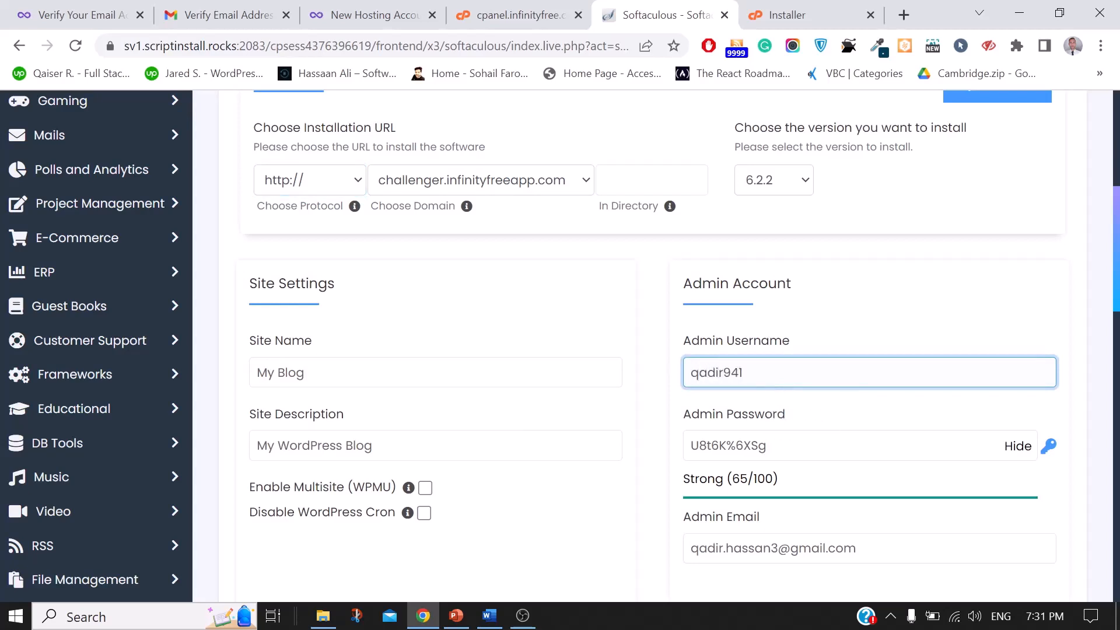
Step: Replace the generated admin password with your own masked strong password
key("Tab")
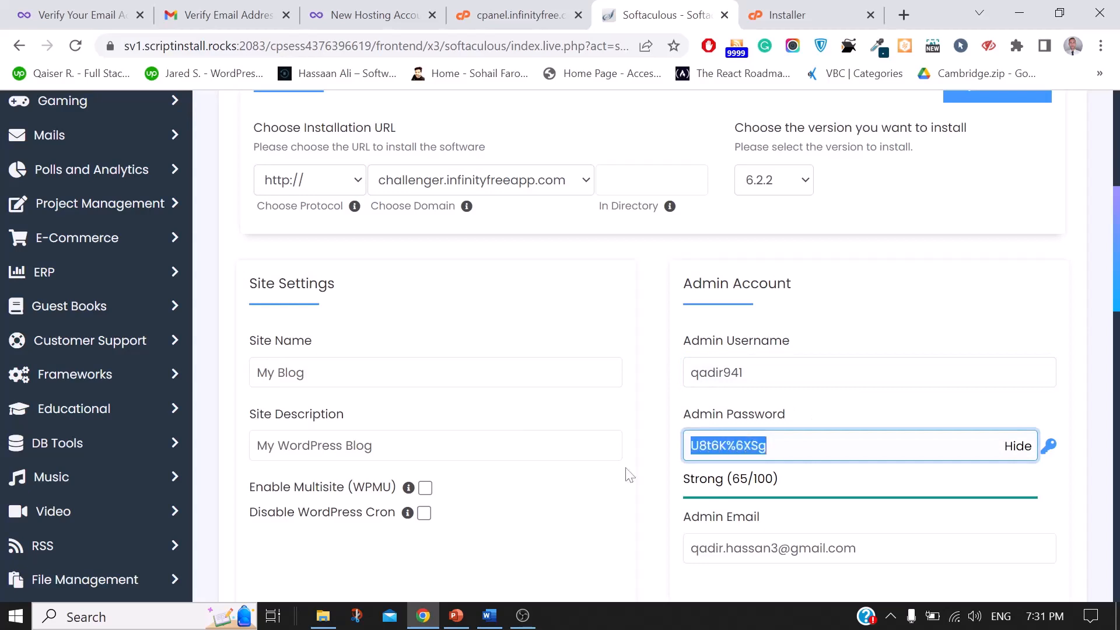
type("B")
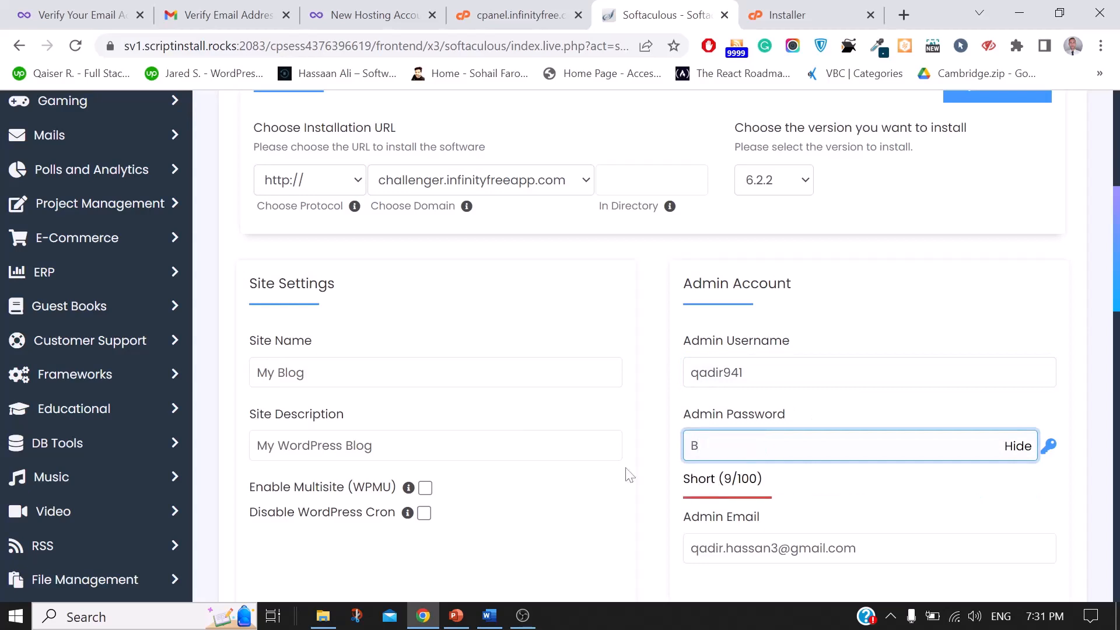
key("BackSpace")
left_click(1018, 447)
left_click(874, 446)
type("•••••••••")
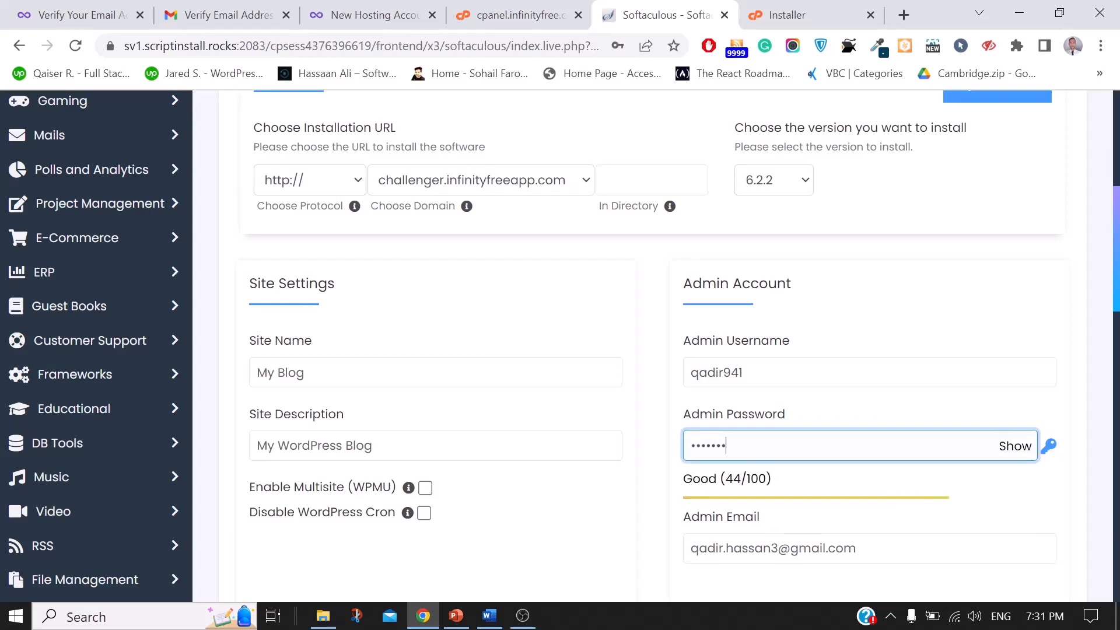
type("•••")
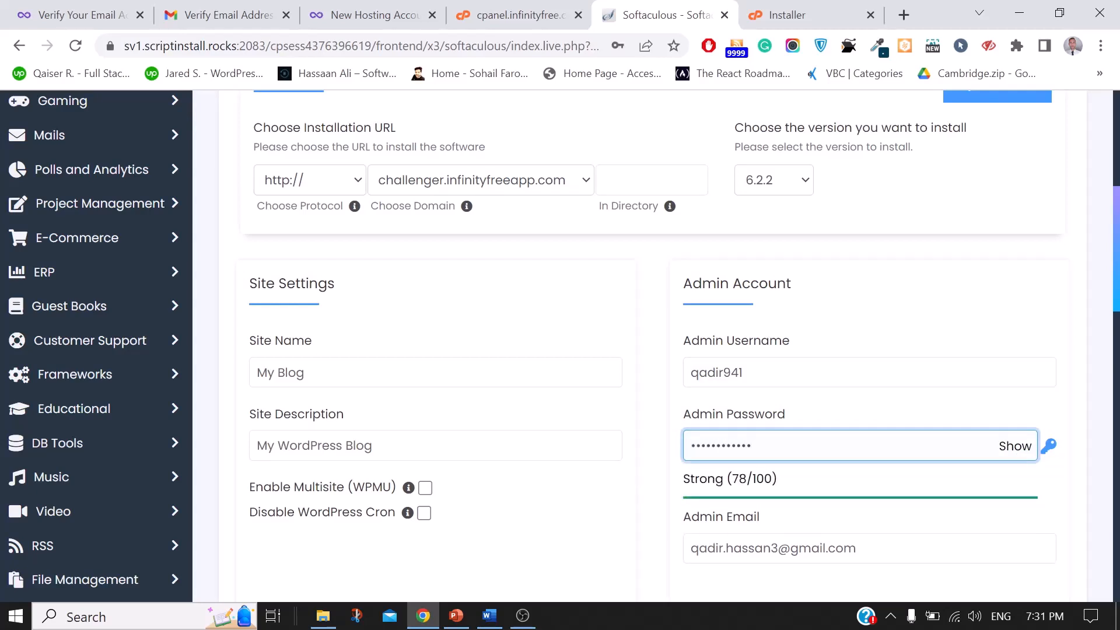
Step: Keep the existing admin e-mail and submit the WordPress installation
scroll(560, 338, "down", 1)
scroll(859, 451, "down", 1)
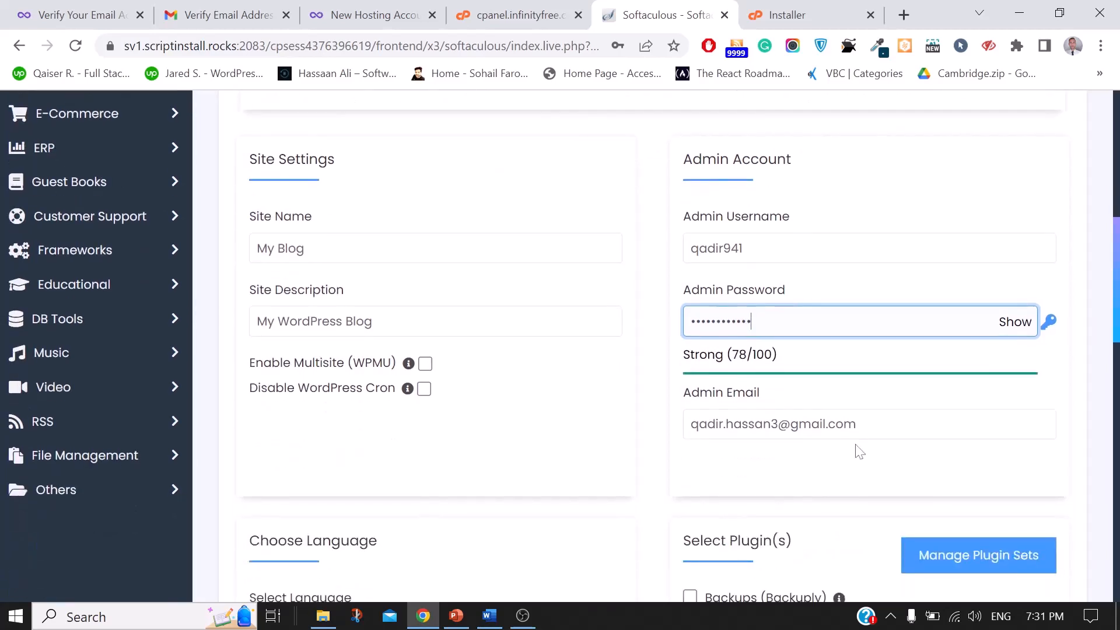
left_click(863, 424)
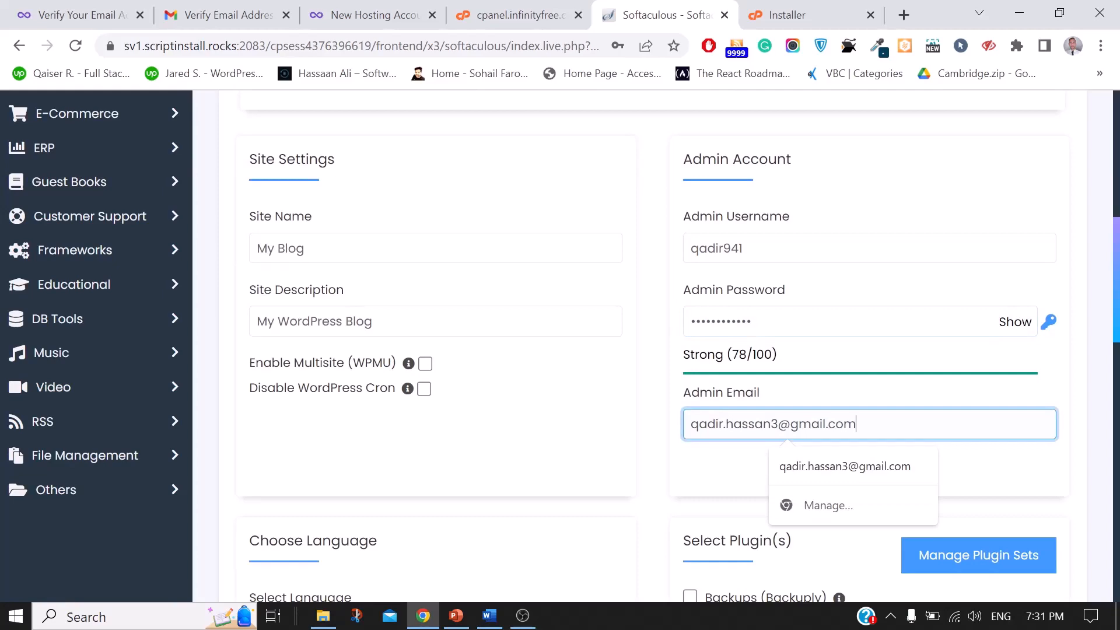
left_click(642, 493)
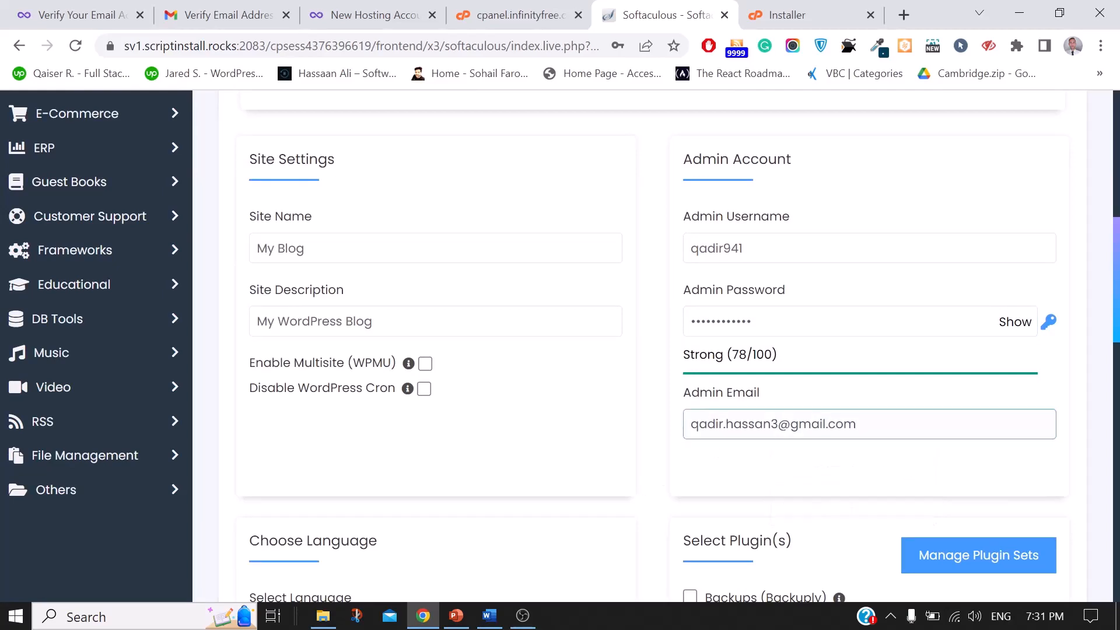
scroll(642, 493, "down", 5)
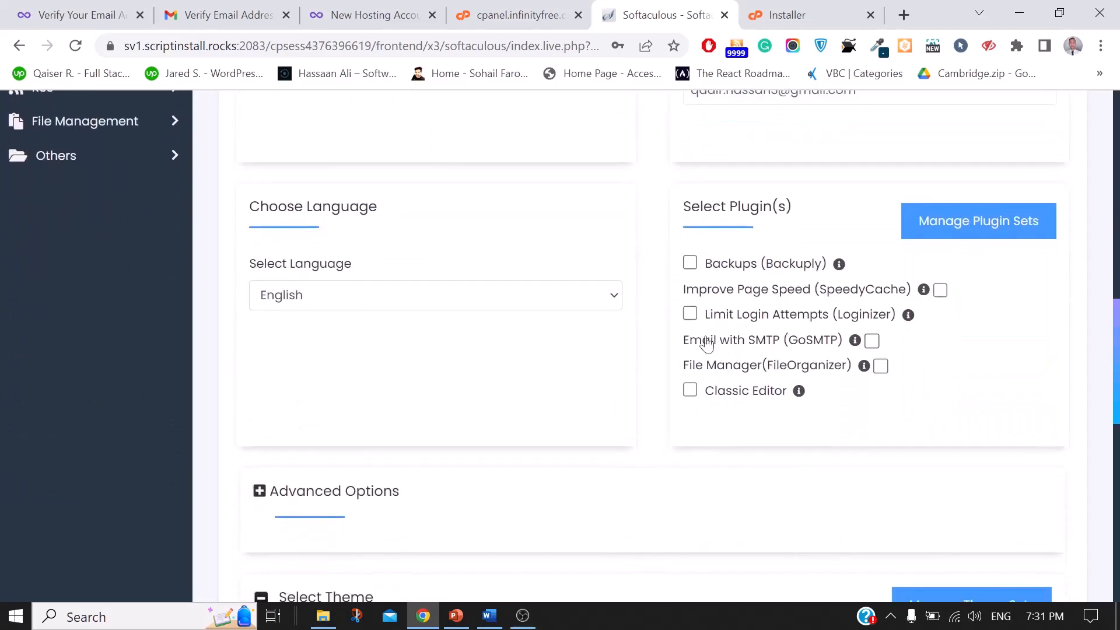
scroll(764, 411, "down", 4)
scroll(644, 382, "down", 4)
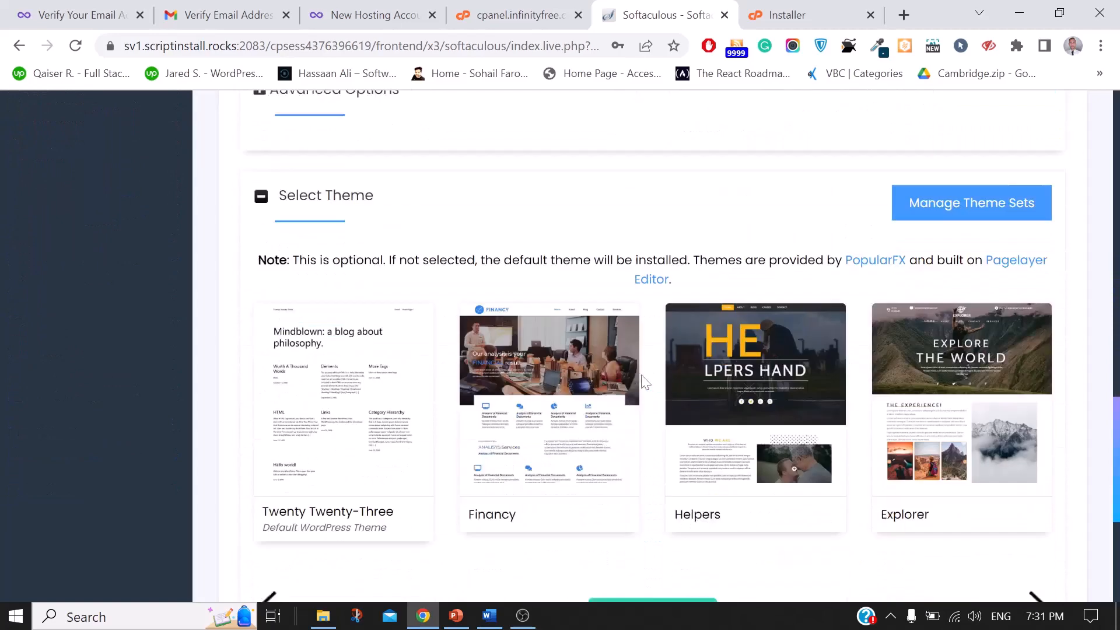
scroll(797, 454, "down", 2)
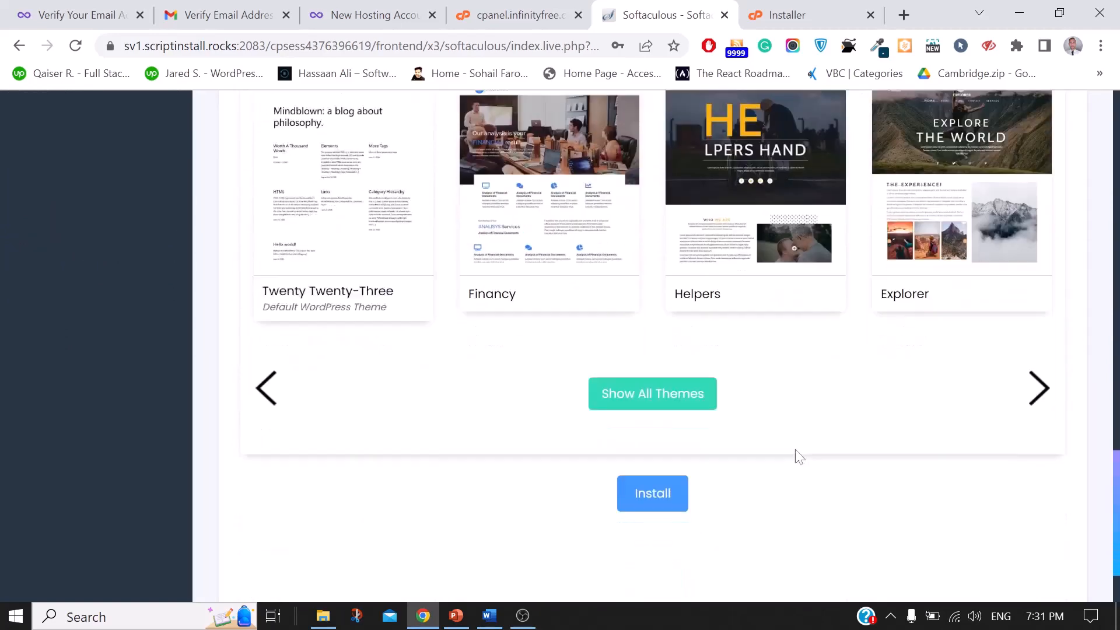
left_click(643, 407)
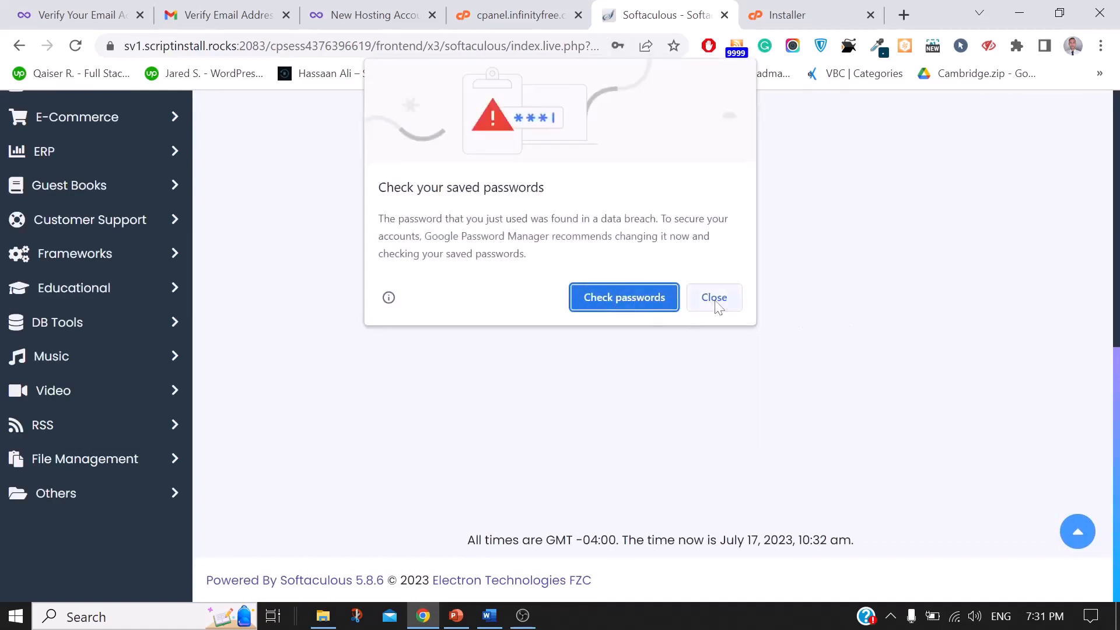
Step: Dismiss the breach warning, save the password, and open the installed site in a new tab
left_click(714, 298)
left_click(576, 292)
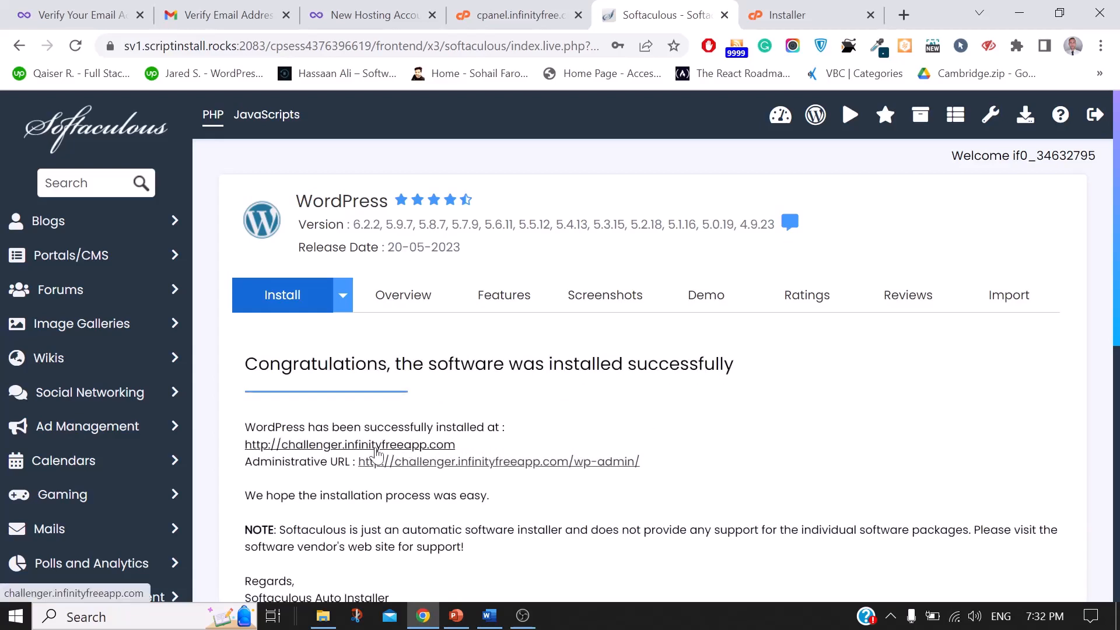
right_click(376, 452)
left_click(480, 225)
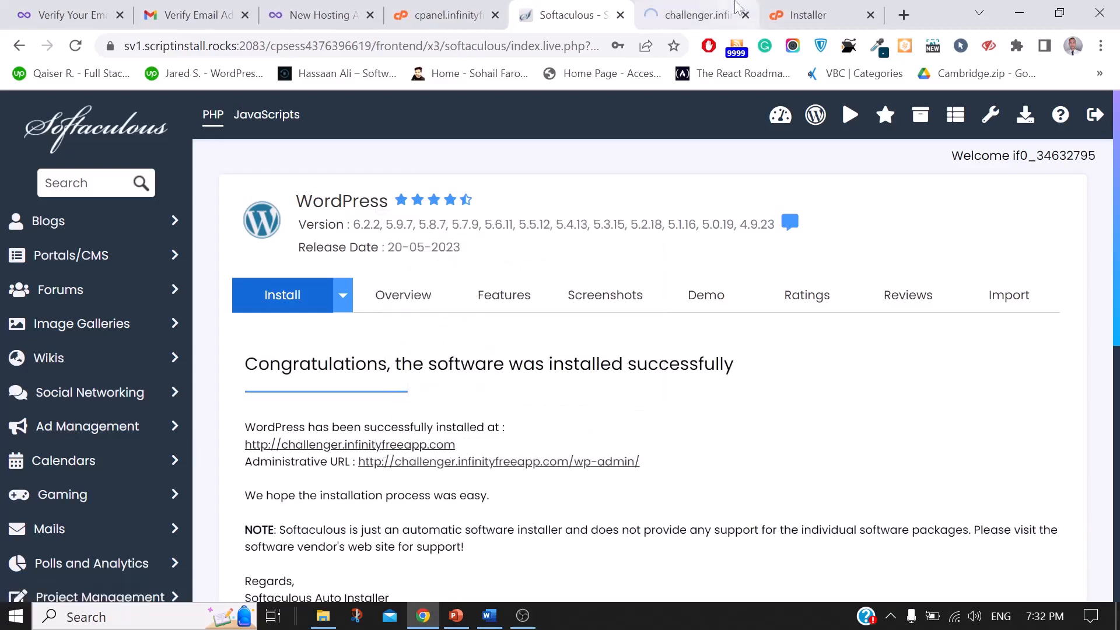
left_click(736, 7)
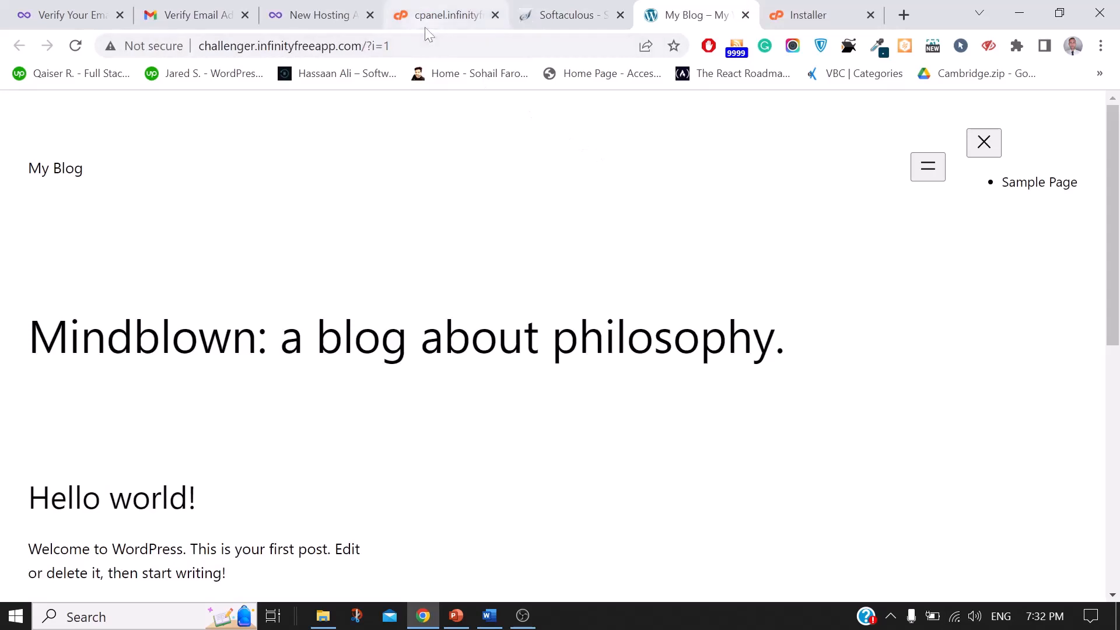
left_click(408, 45)
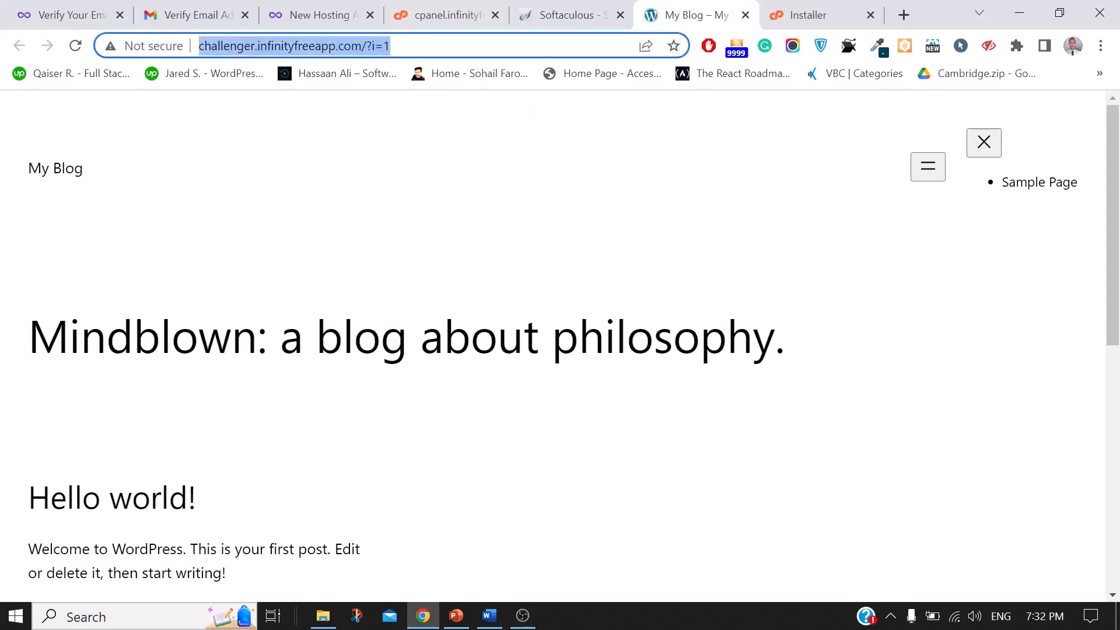
scroll(560, 344, "down", 10)
scroll(559, 345, "up", 10)
scroll(357, 308, "down", 10)
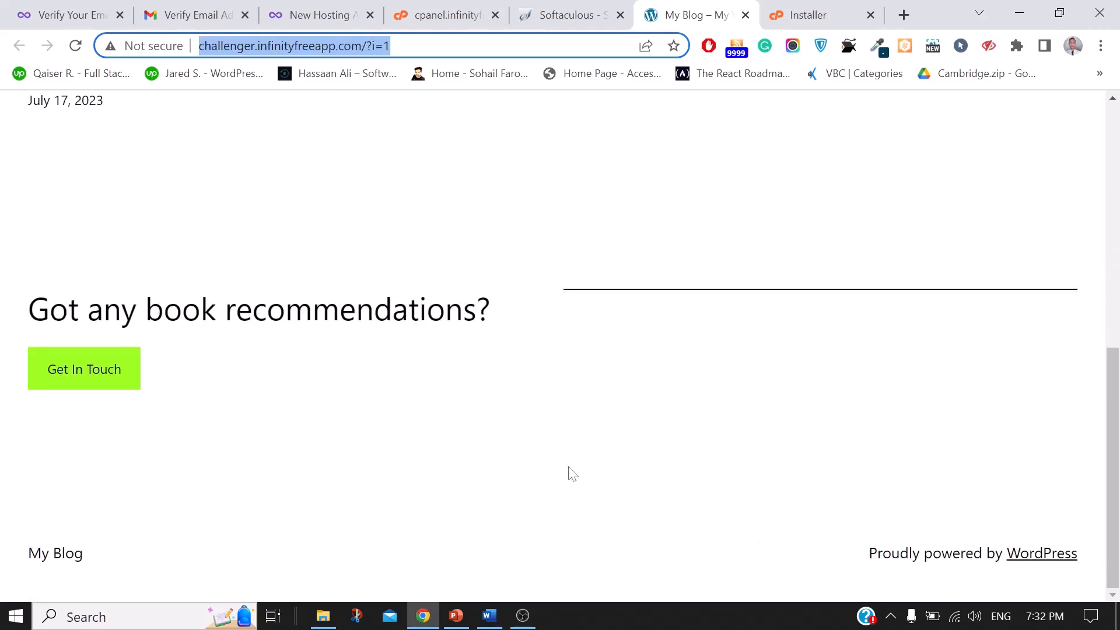
left_click(904, 16)
type("t")
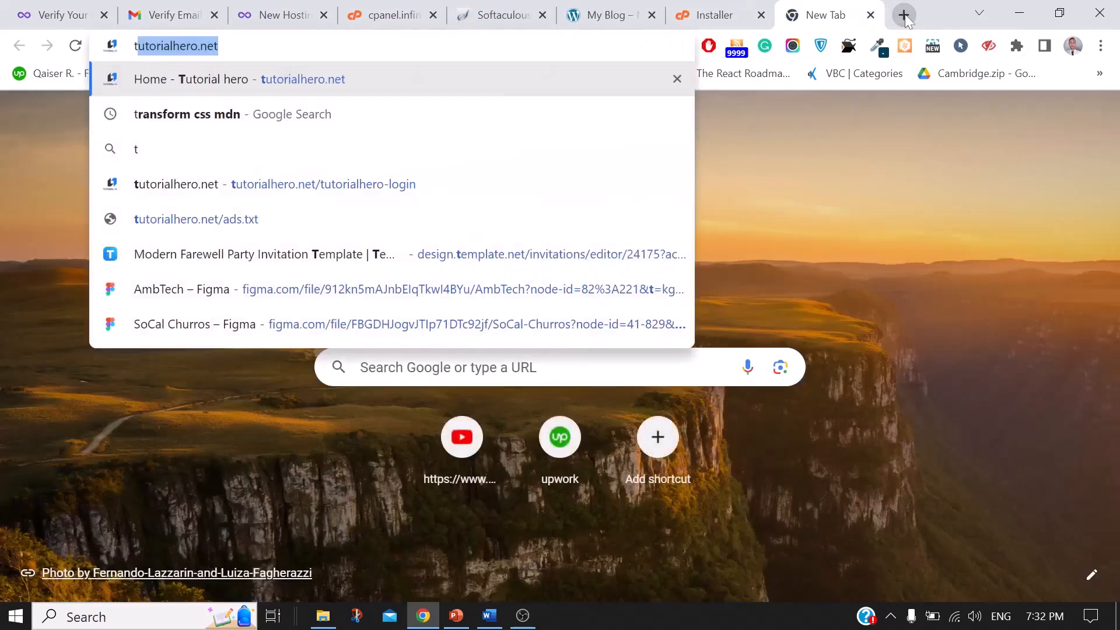
key("Return")
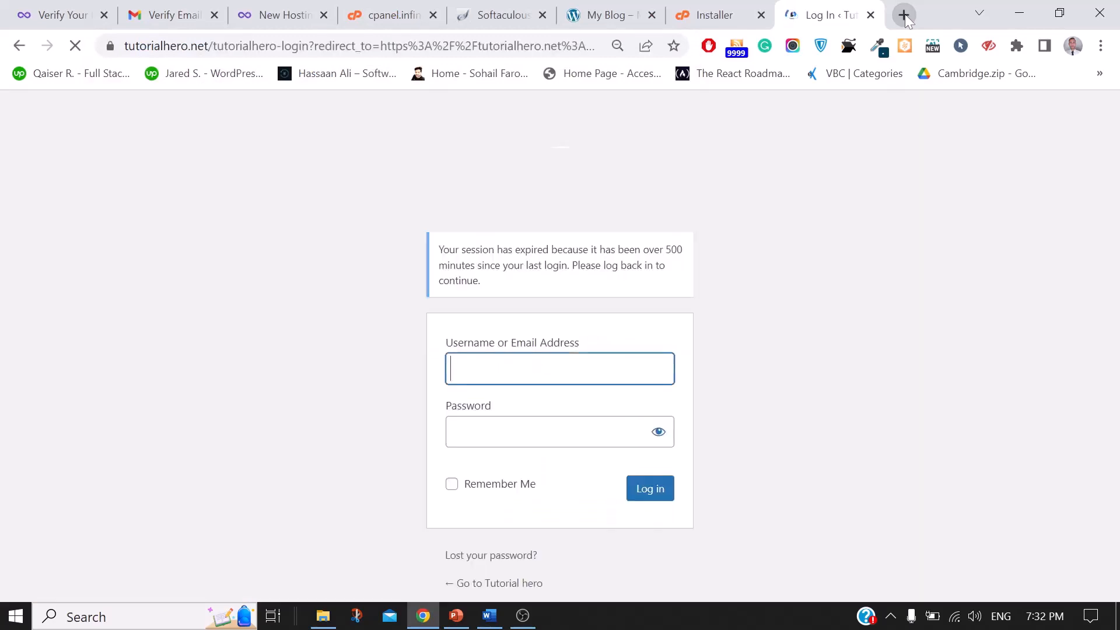
left_click(905, 14)
type("skardurentacars.com")
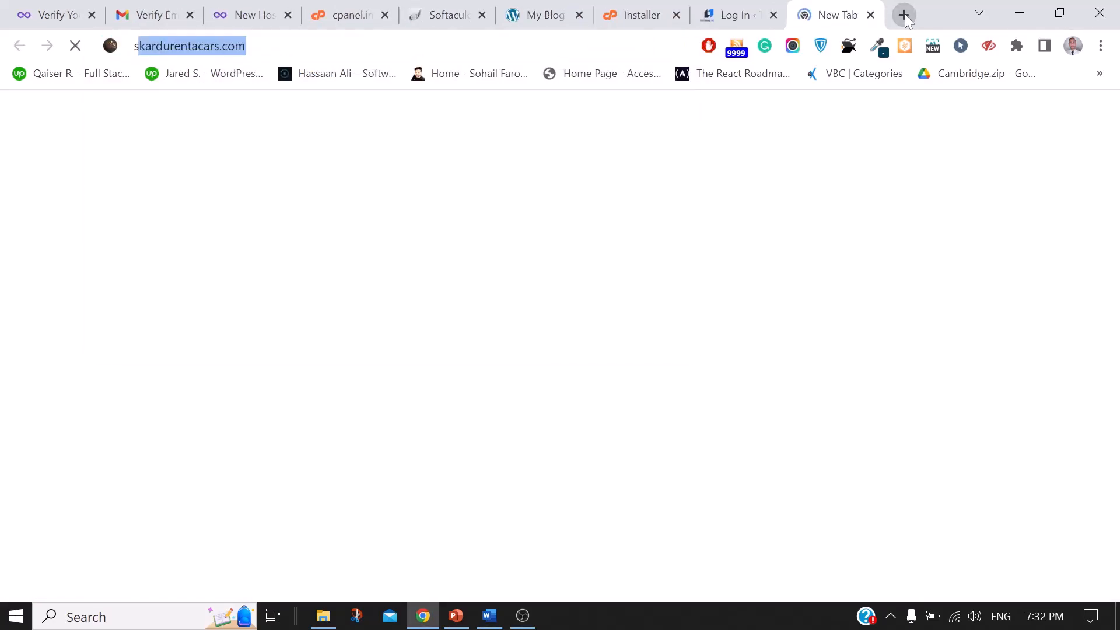
key("Return")
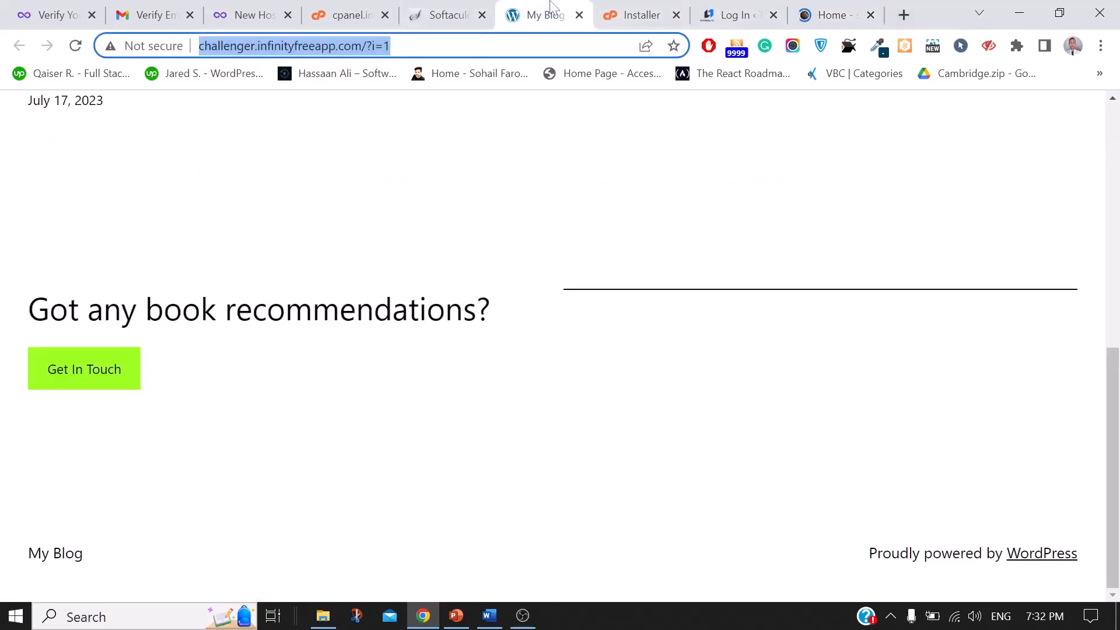
left_click(542, 15)
scroll(676, 321, "up", 10)
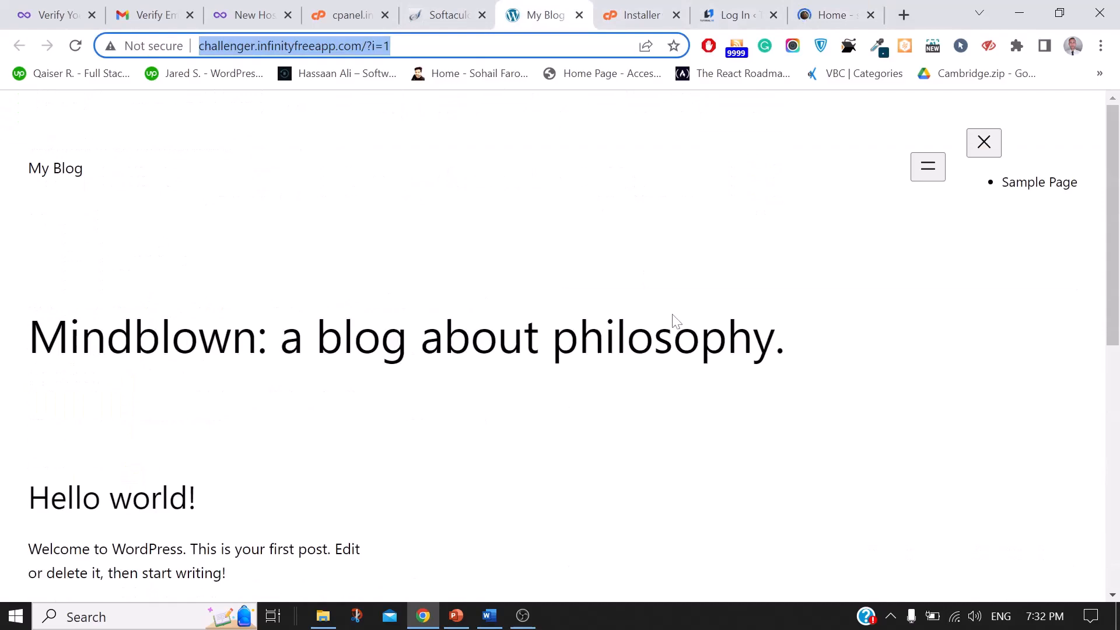
left_click(828, 14)
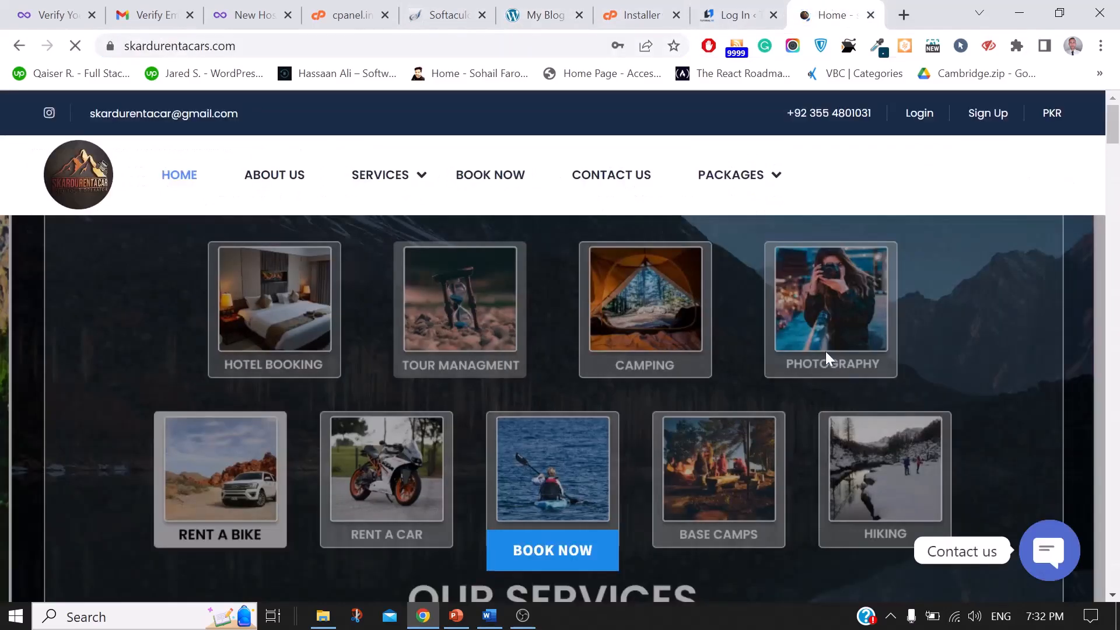
scroll(826, 353, "down", 15)
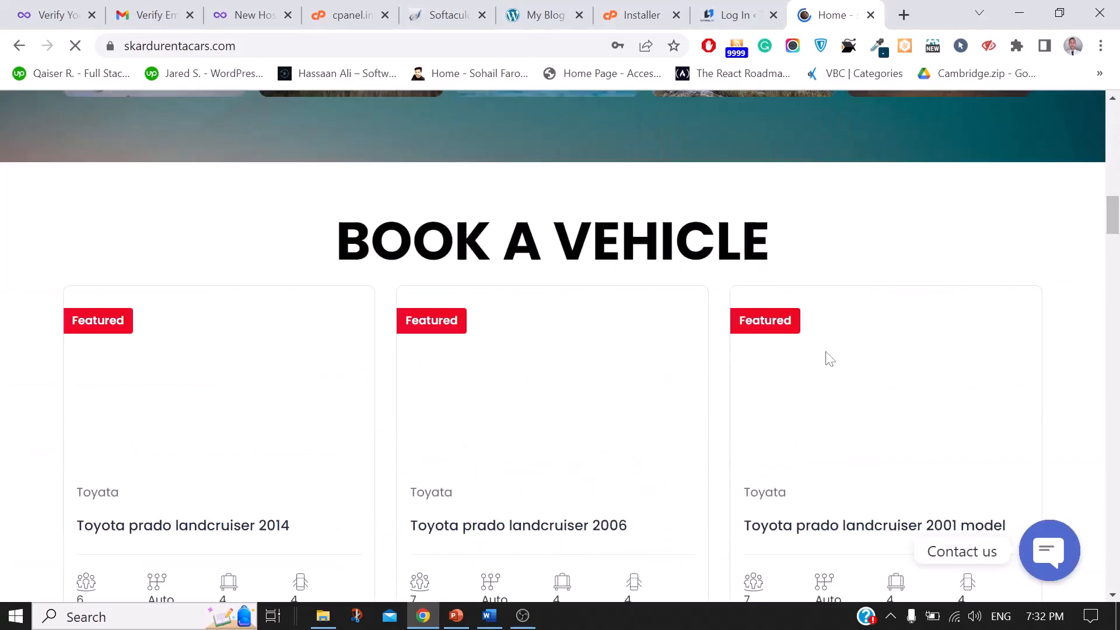
scroll(830, 358, "down", 12)
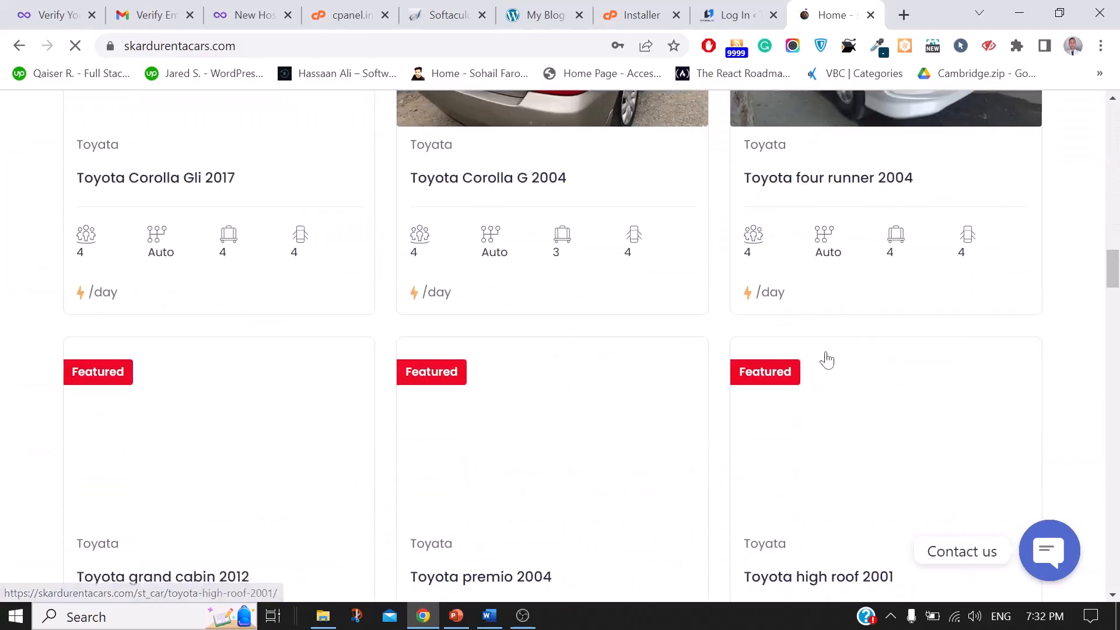
scroll(827, 360, "down", 20)
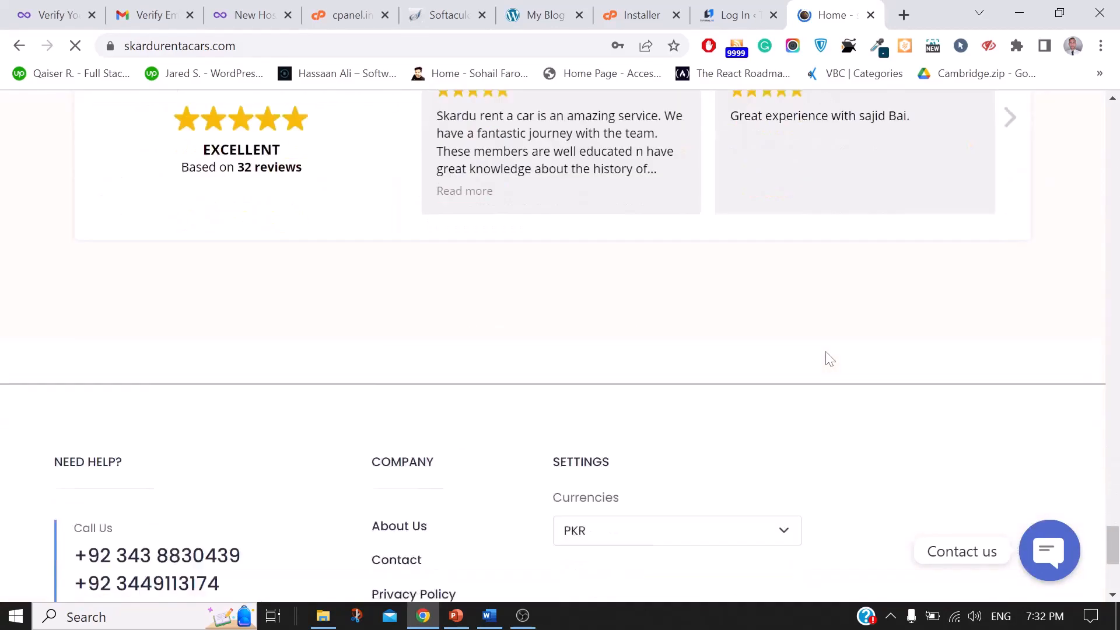
scroll(828, 358, "down", 5)
left_click(599, 7)
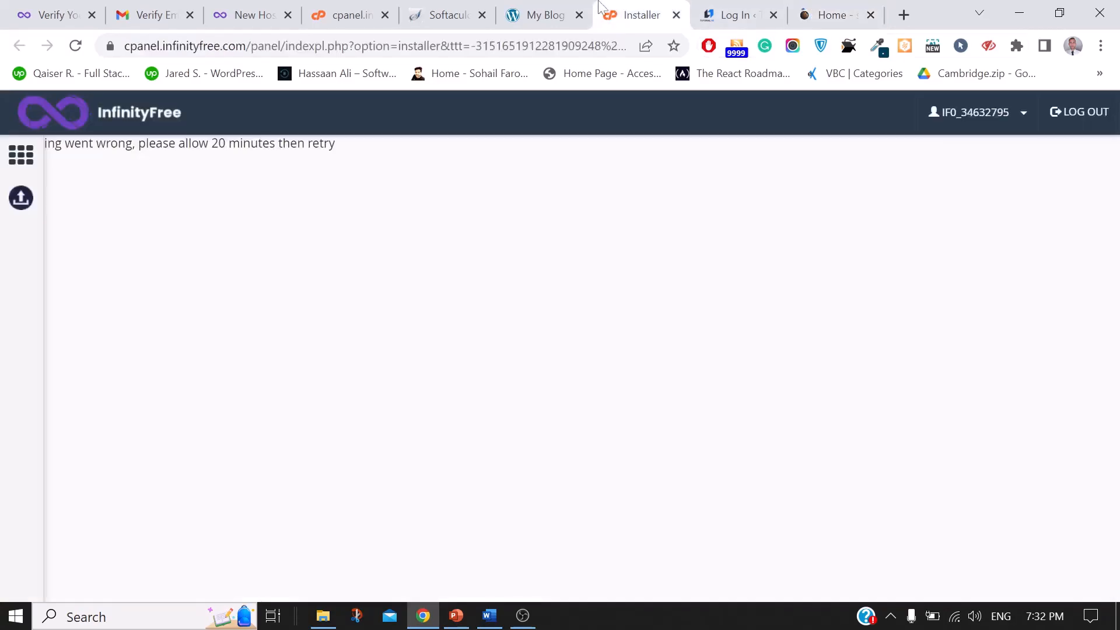
left_click(542, 15)
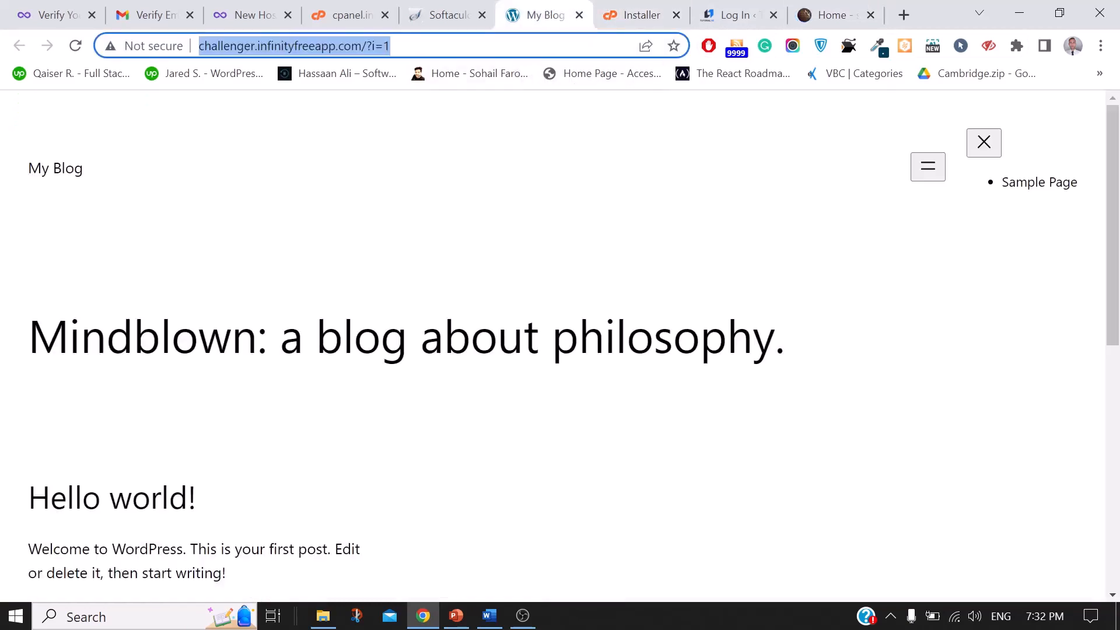
left_click(391, 46)
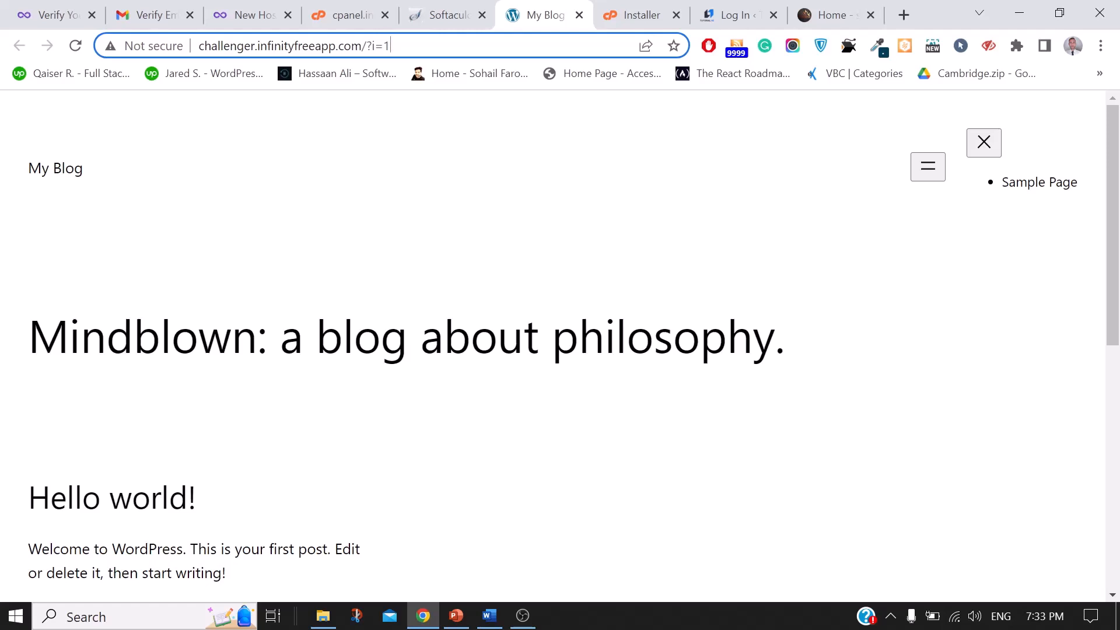
Step: Replace '?i=1' with 'wp-admin' to load challenger.infinityfreeapp.com/wp-admin
left_click(463, 8)
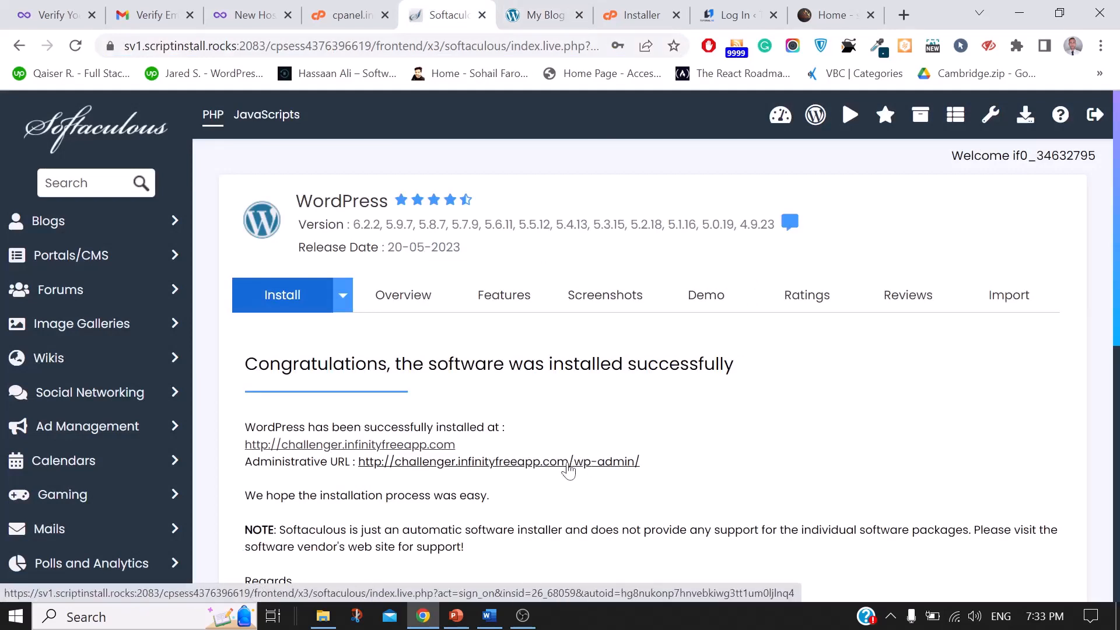
left_click(528, 8)
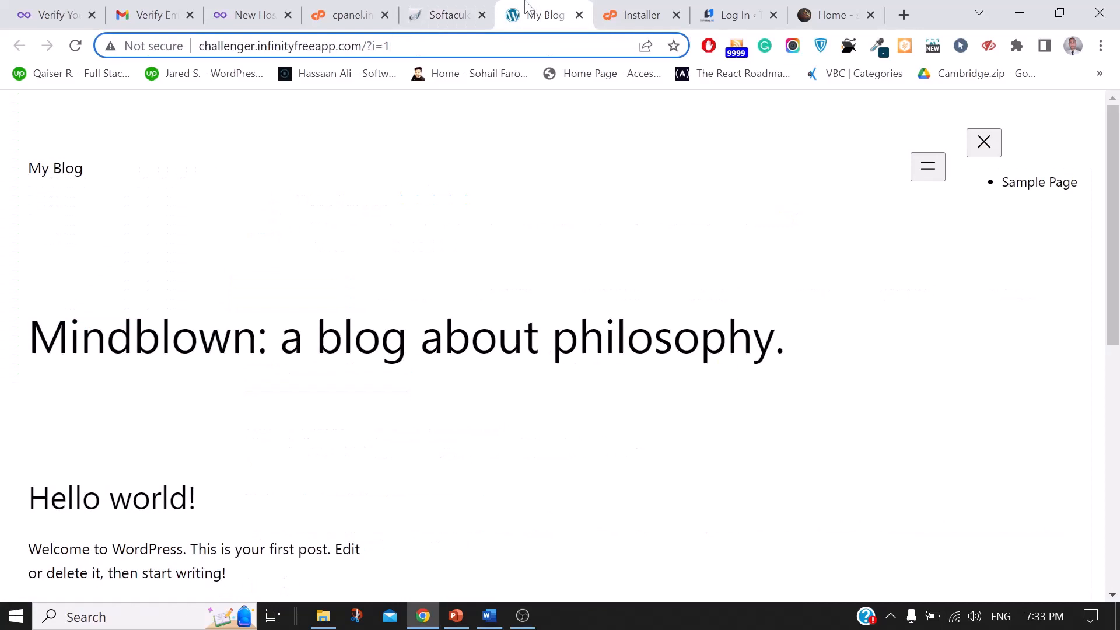
key("BackSpace")
key("BackSpace")
key("BackSpace")
key("BackSpace")
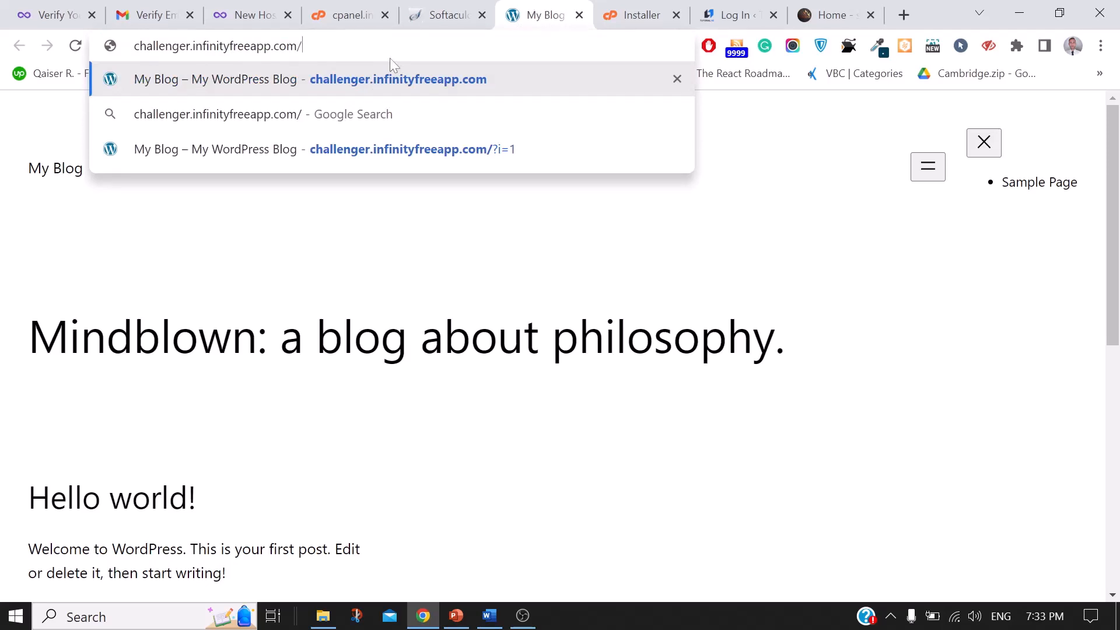
type("wp-admin")
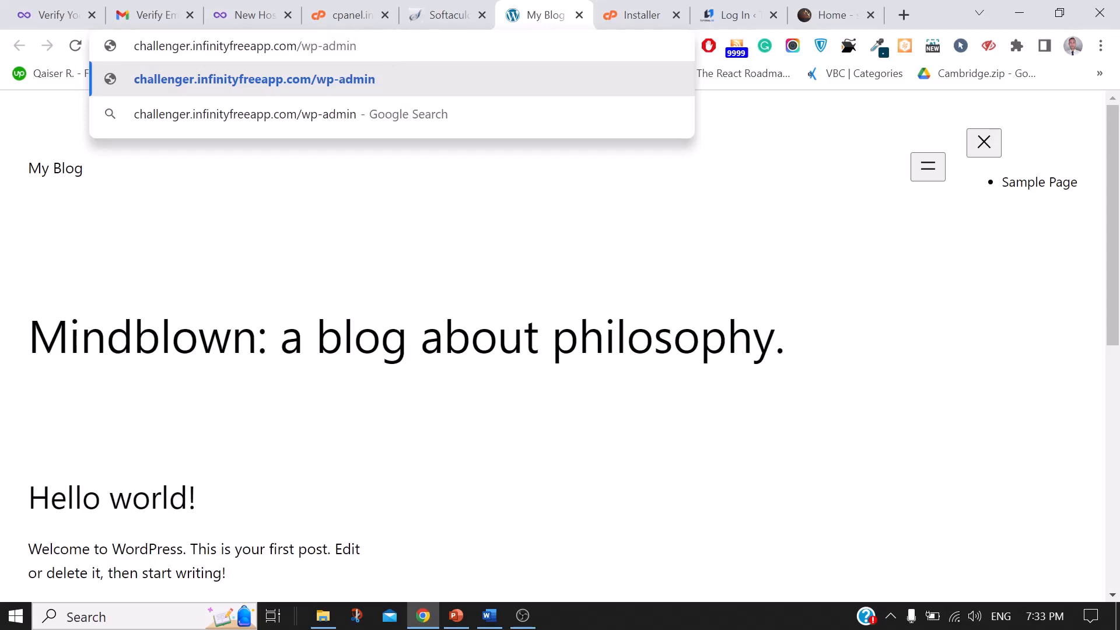
key("Return")
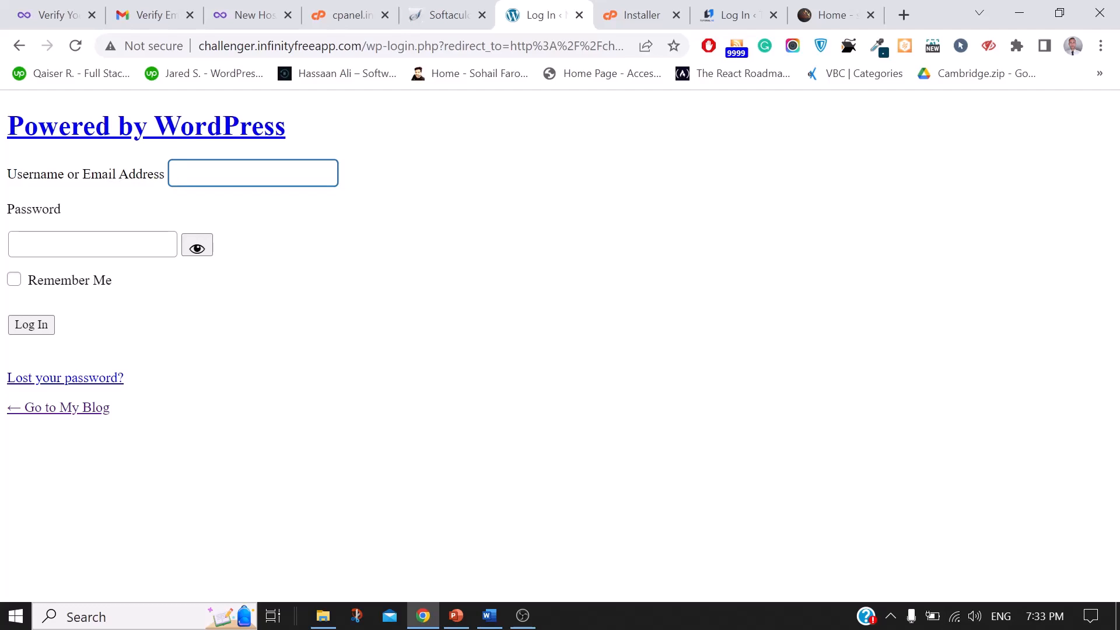
Step: Log in with the admin username and password, with Remember Me ticked
left_click(253, 173)
type("a")
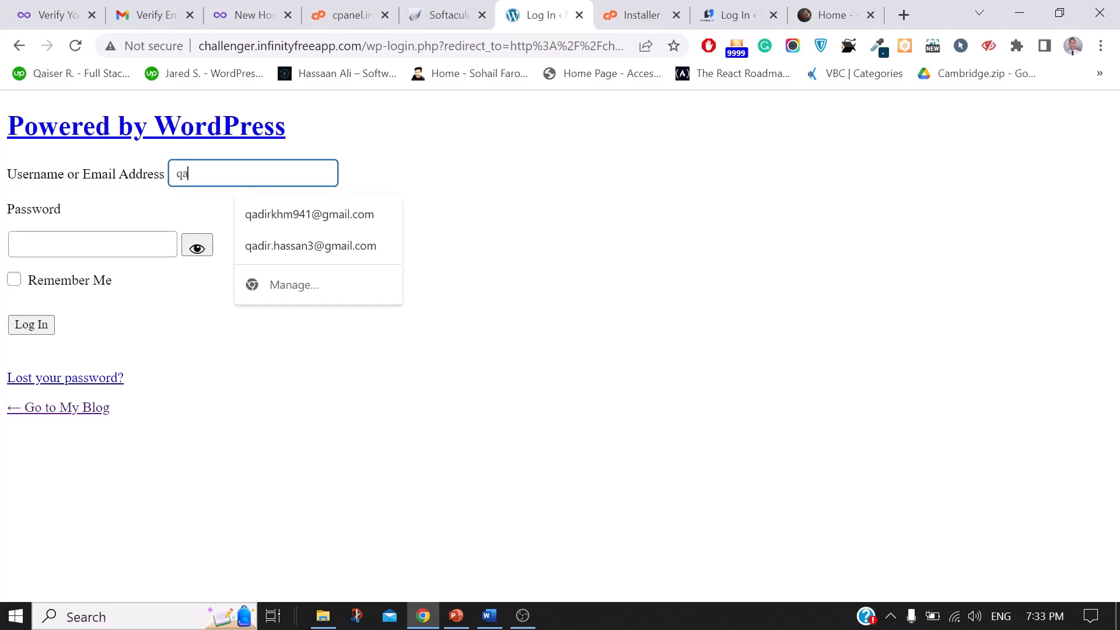
type("dir941")
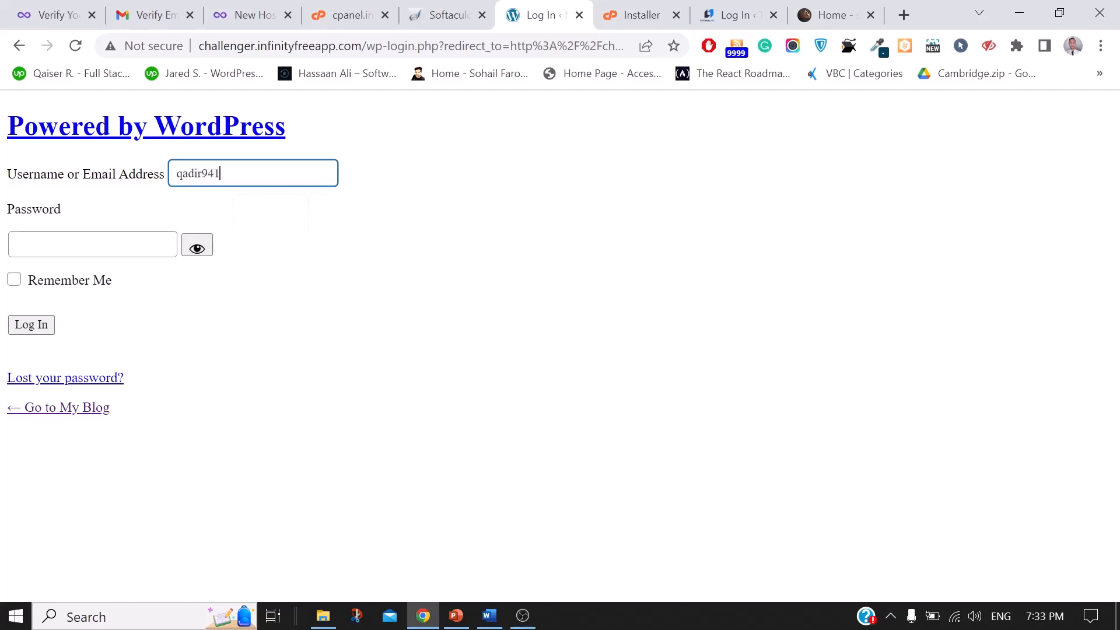
key("Tab")
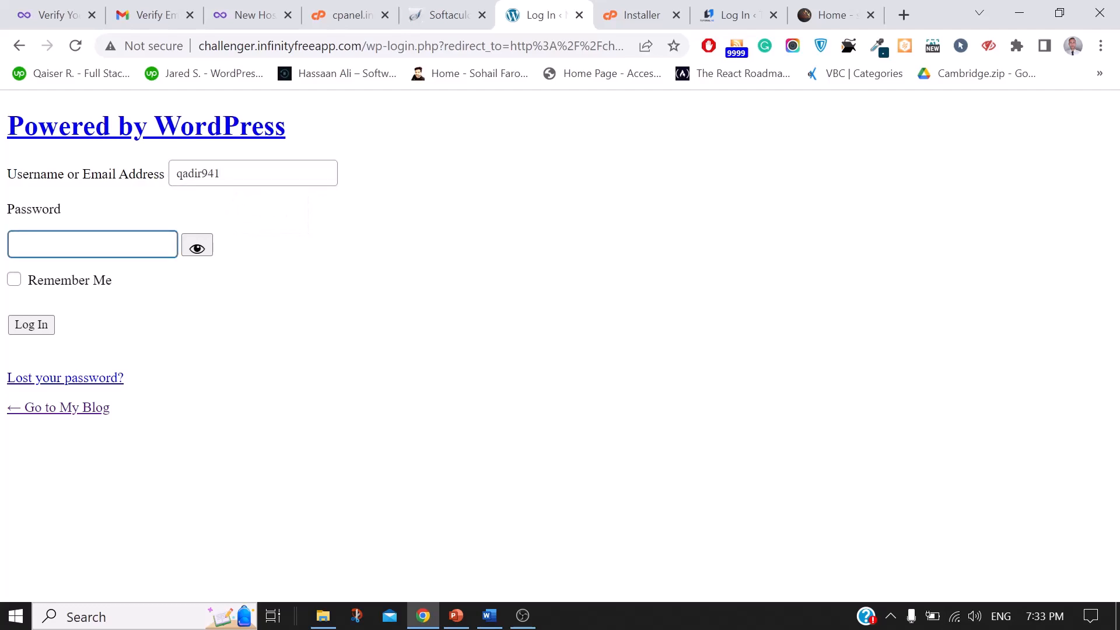
type("••••••••••••")
left_click(14, 280)
left_click(47, 330)
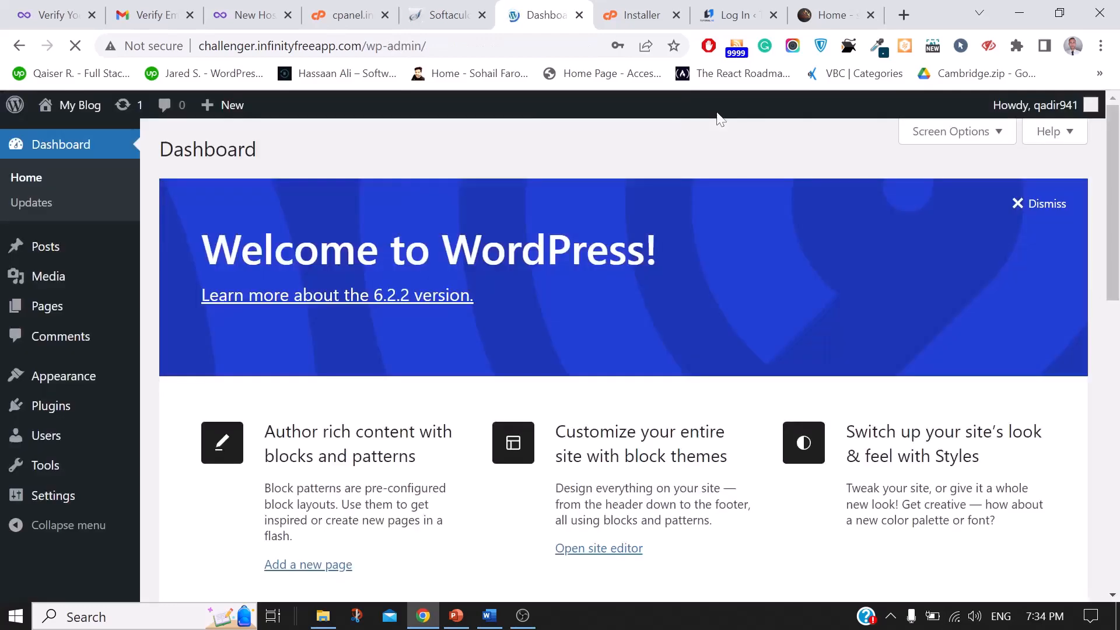
Step: Close the breach warning, save the login in Chrome, and dismiss the Welcome panel
left_click(580, 295)
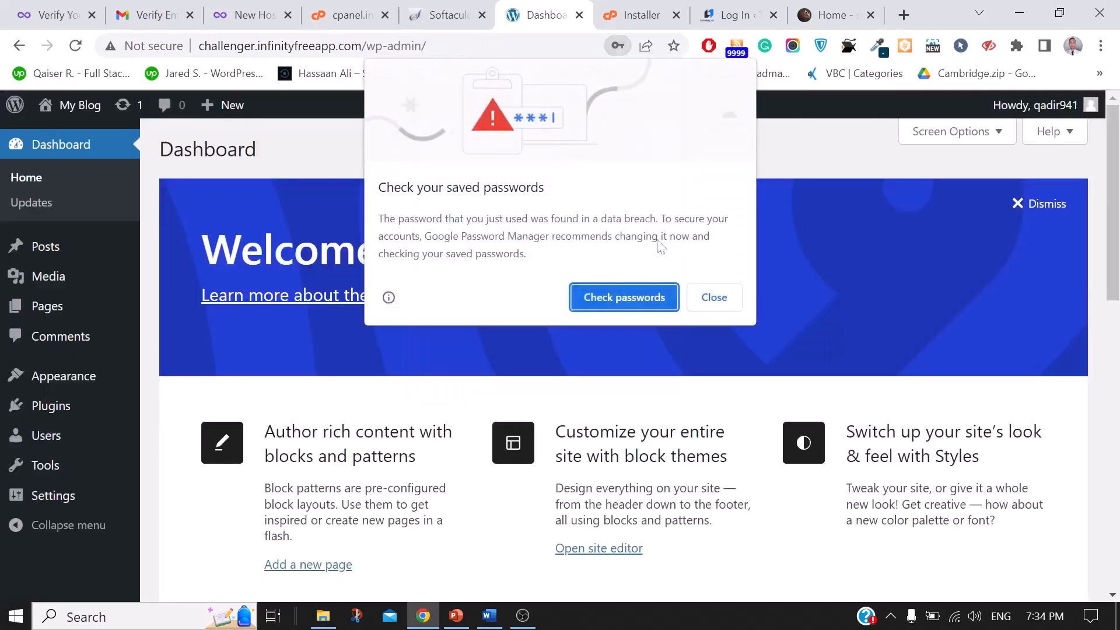
left_click(700, 296)
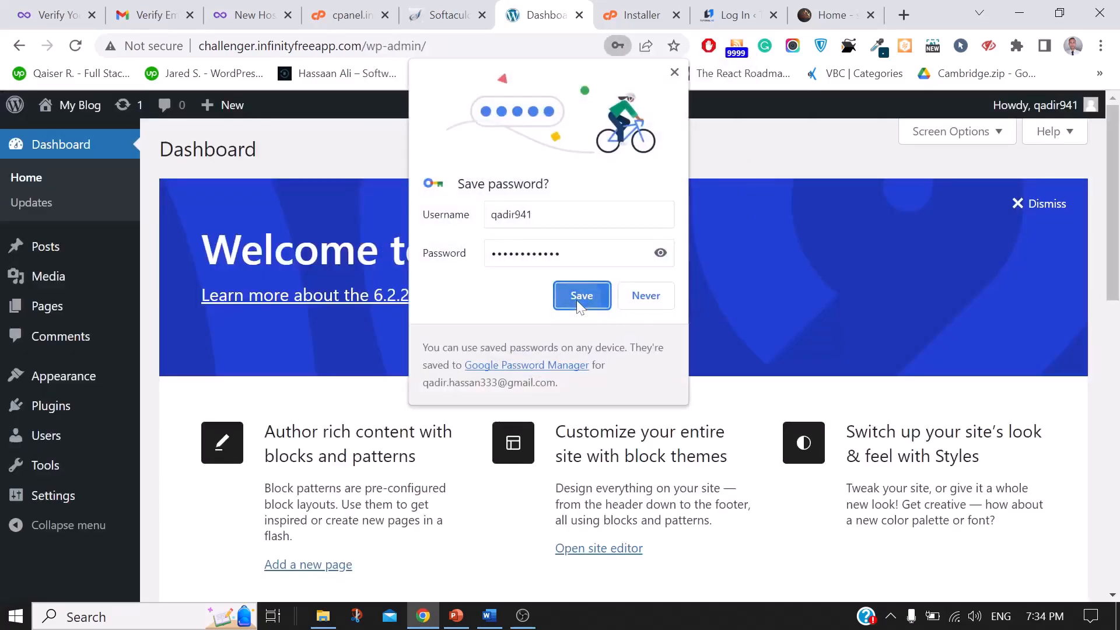
left_click(576, 300)
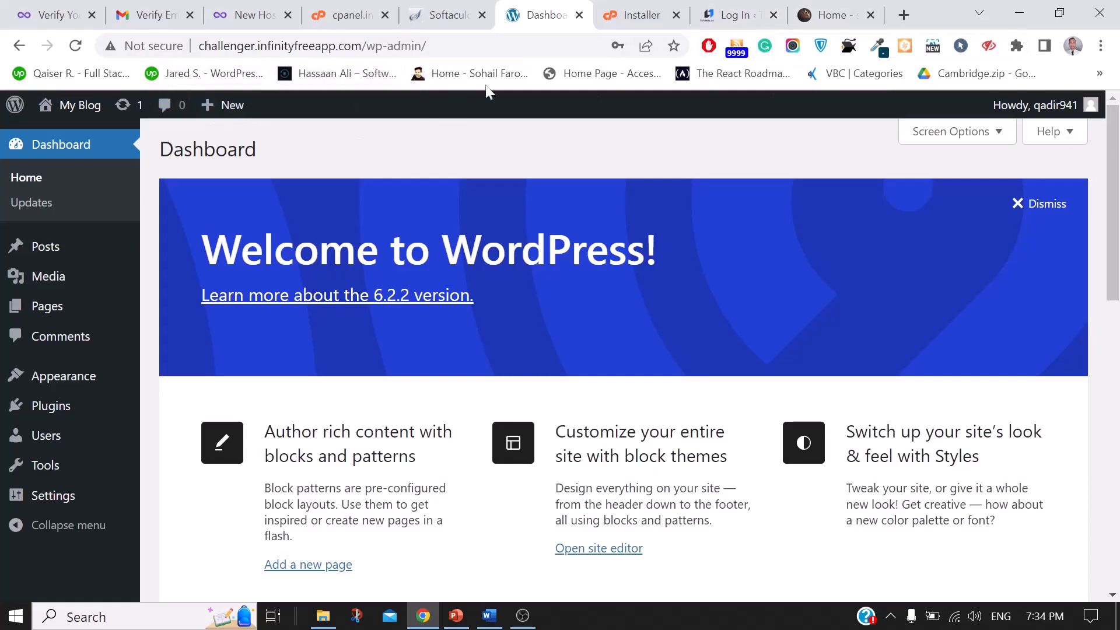
left_click(1047, 206)
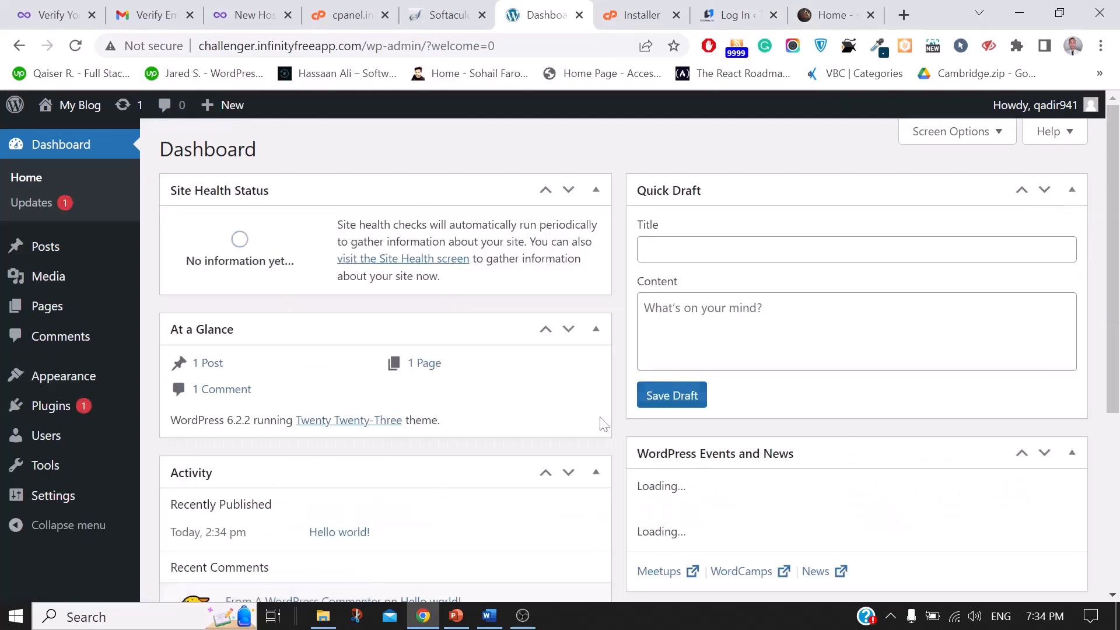
scroll(600, 417, "down", 5)
scroll(600, 416, "up", 5)
mouse_move(3, 286)
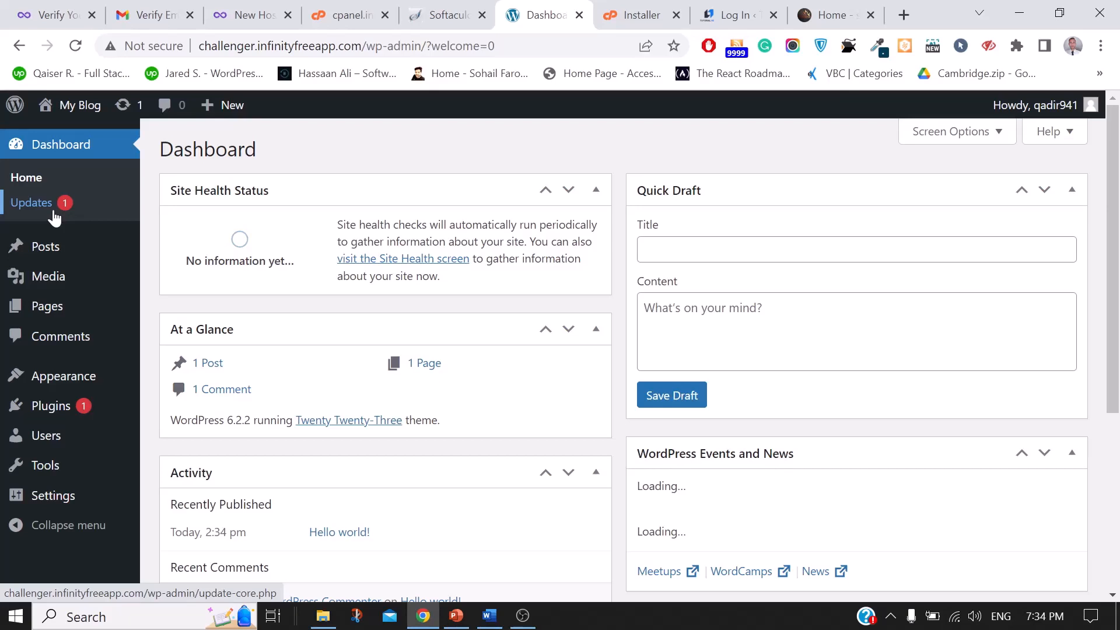
left_click(741, 12)
left_click(618, 9)
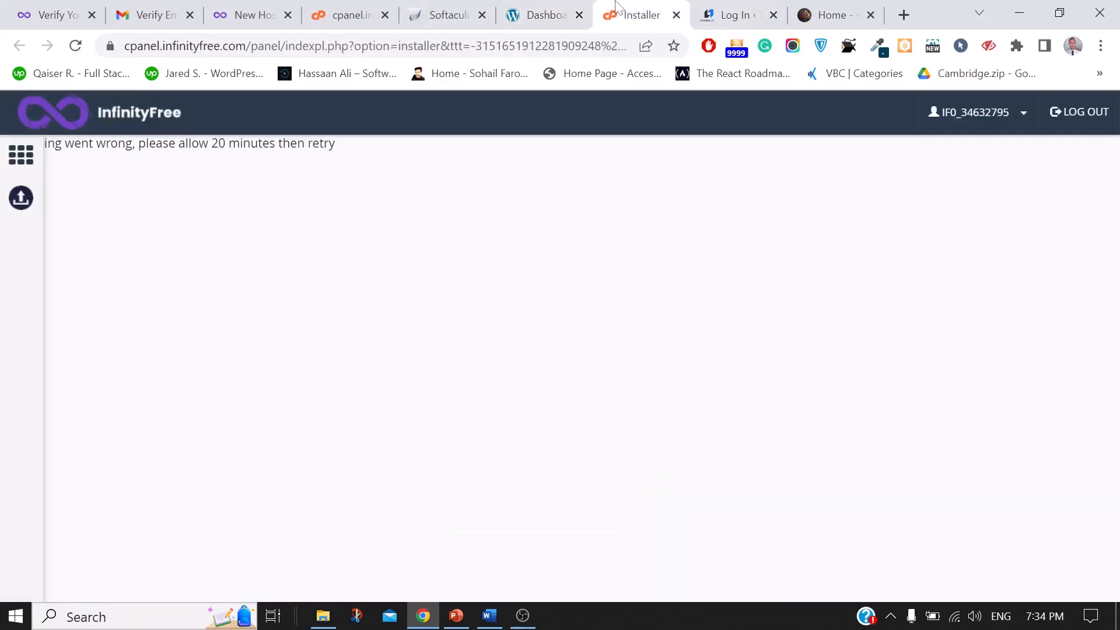
left_click(570, 10)
mouse_move(30, 245)
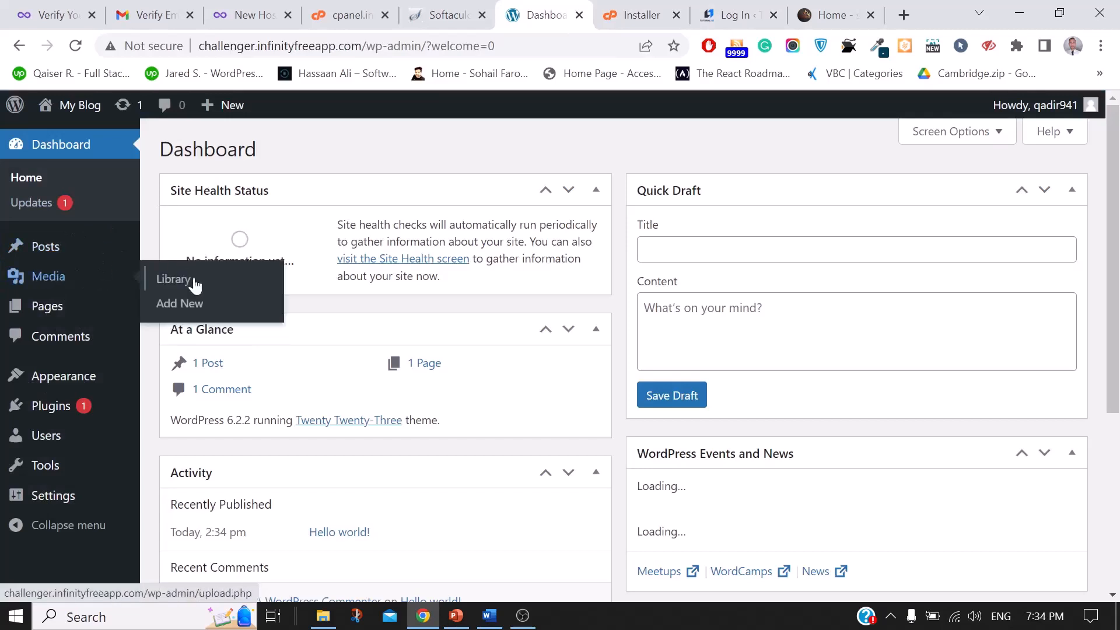
mouse_move(69, 282)
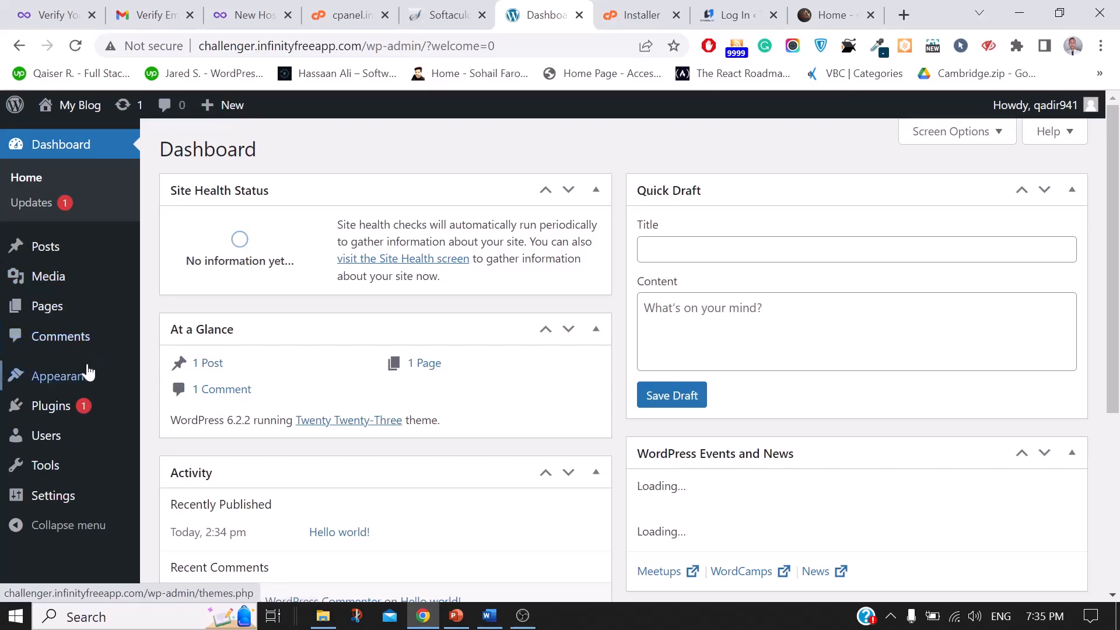
mouse_move(75, 378)
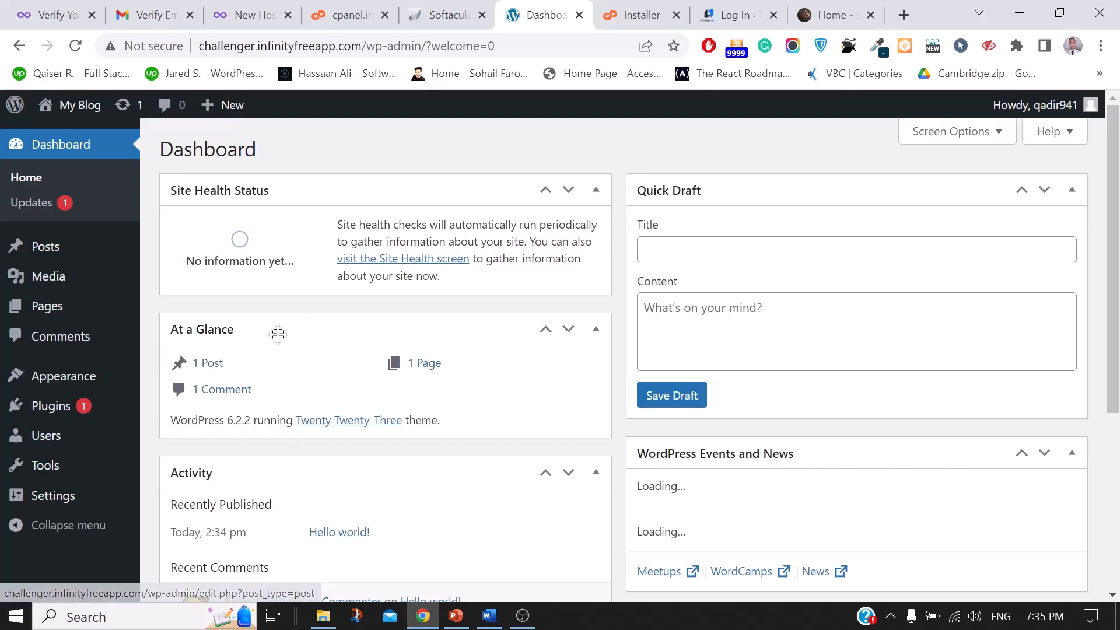
mouse_move(50, 431)
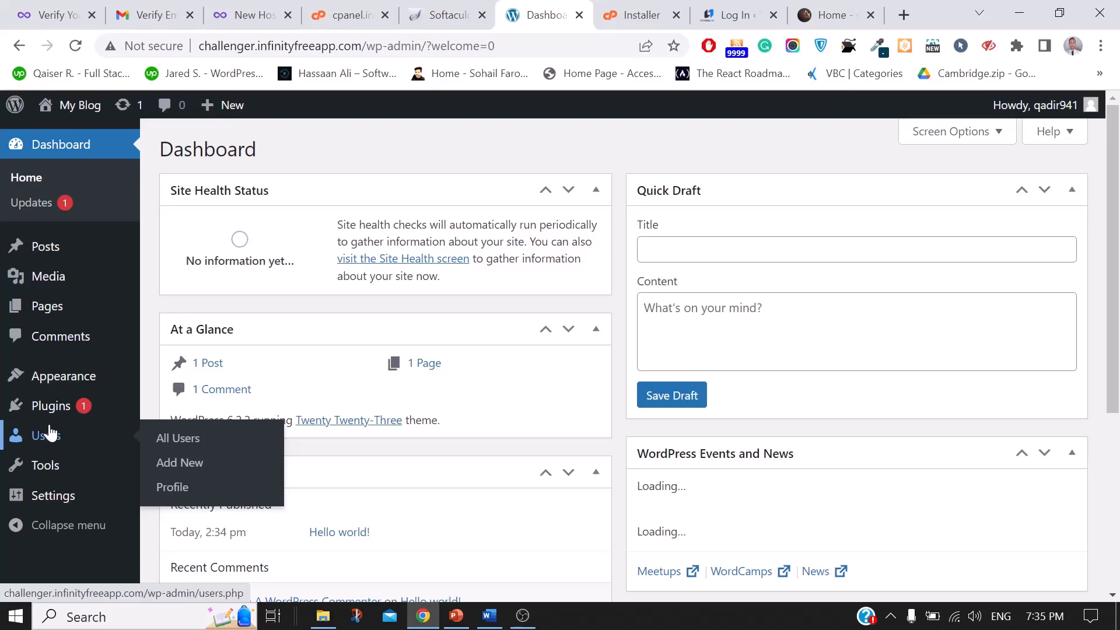
mouse_move(54, 473)
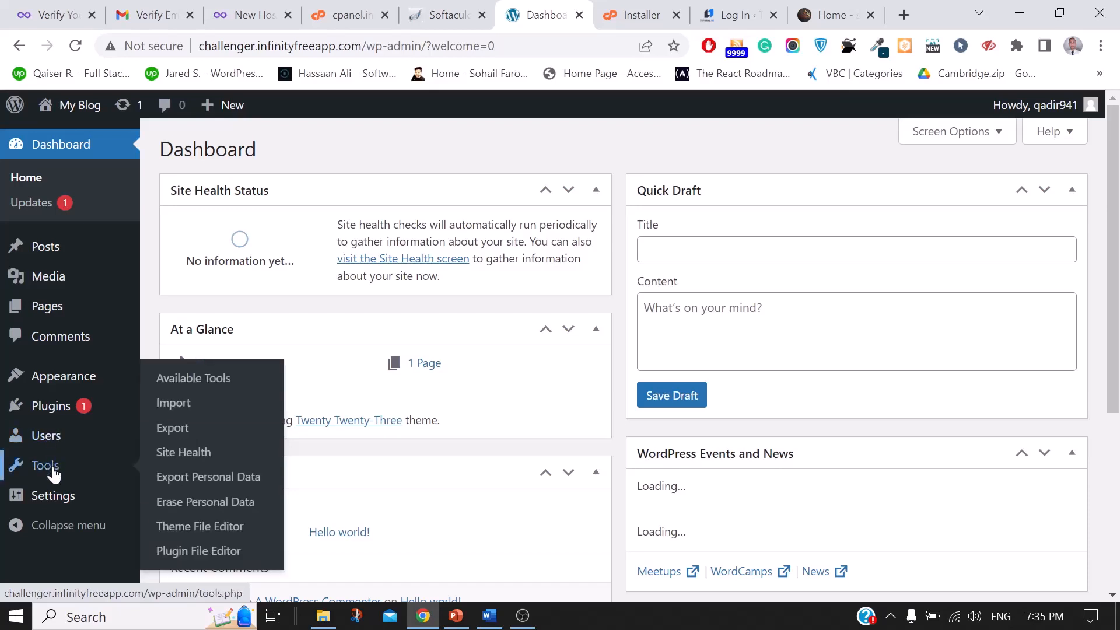
mouse_move(49, 503)
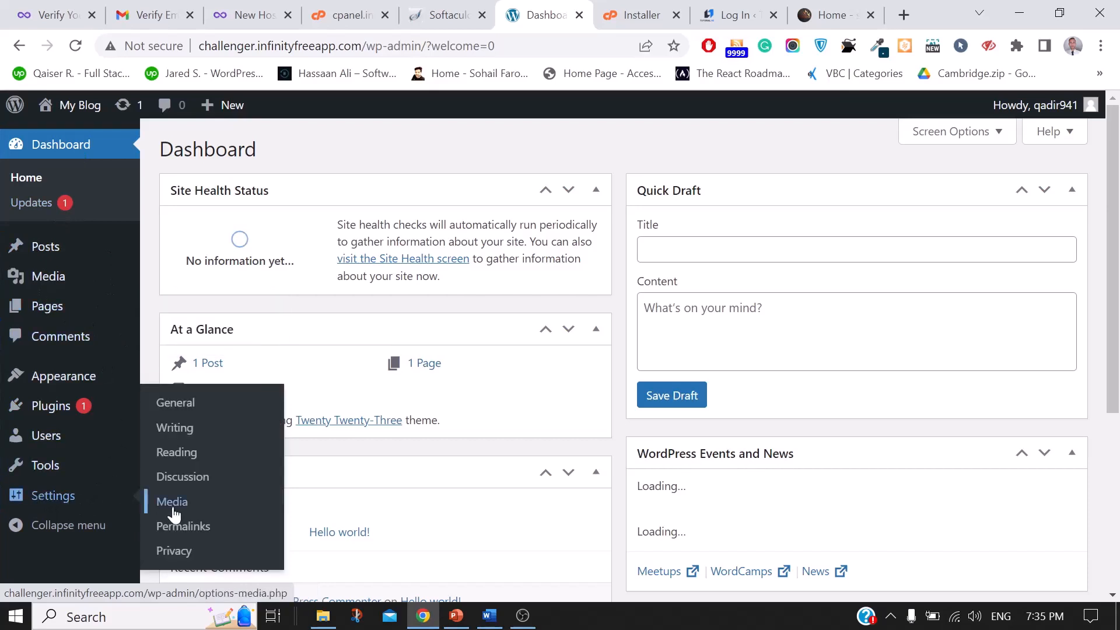
Step: On the Permalinks settings page, select Post name (/%postname%/) and save the change
left_click(187, 529)
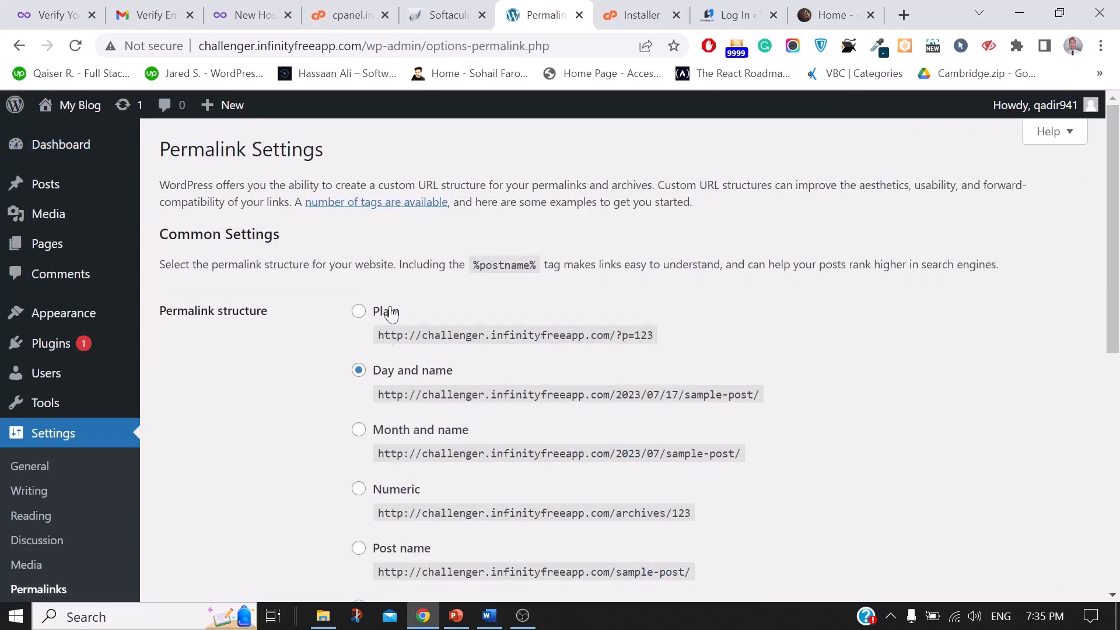
scroll(538, 369, "down", 2)
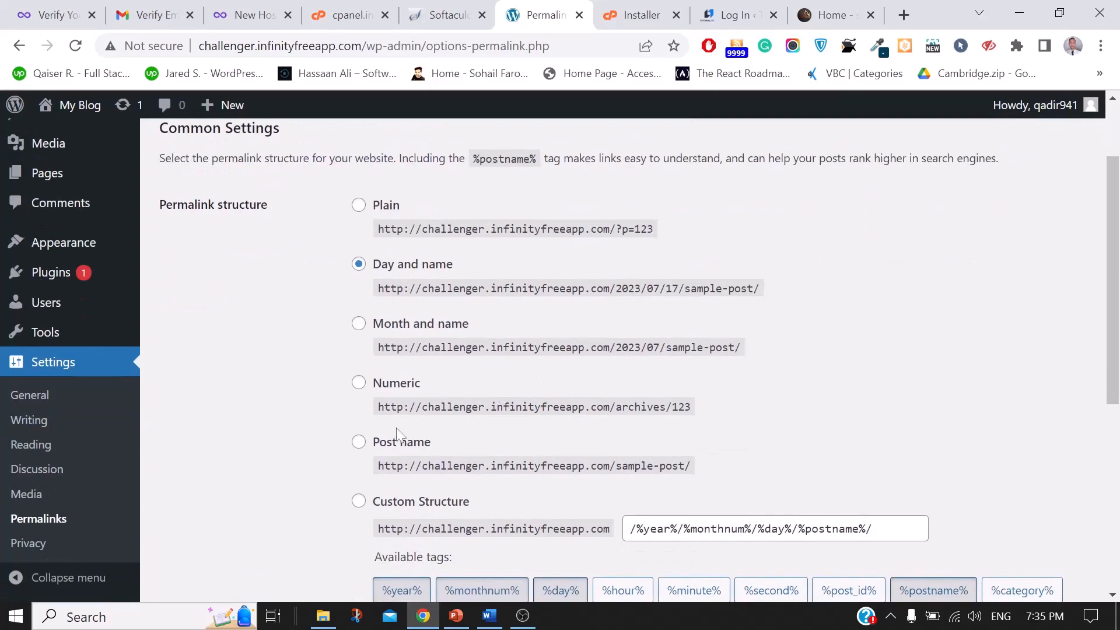
left_click(360, 444)
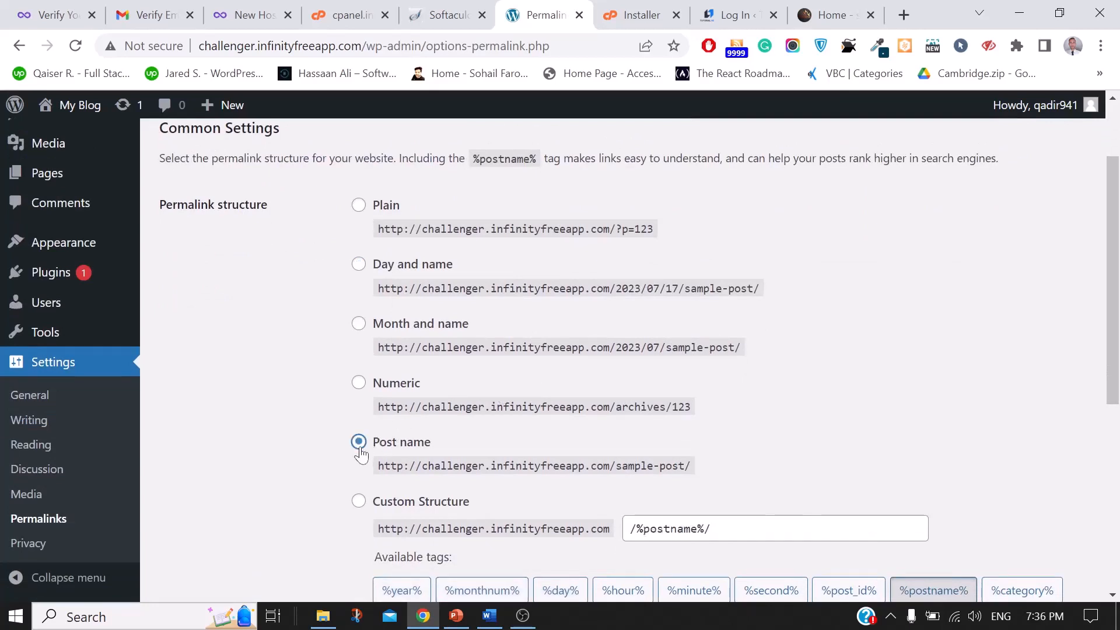
scroll(627, 430, "down", 2)
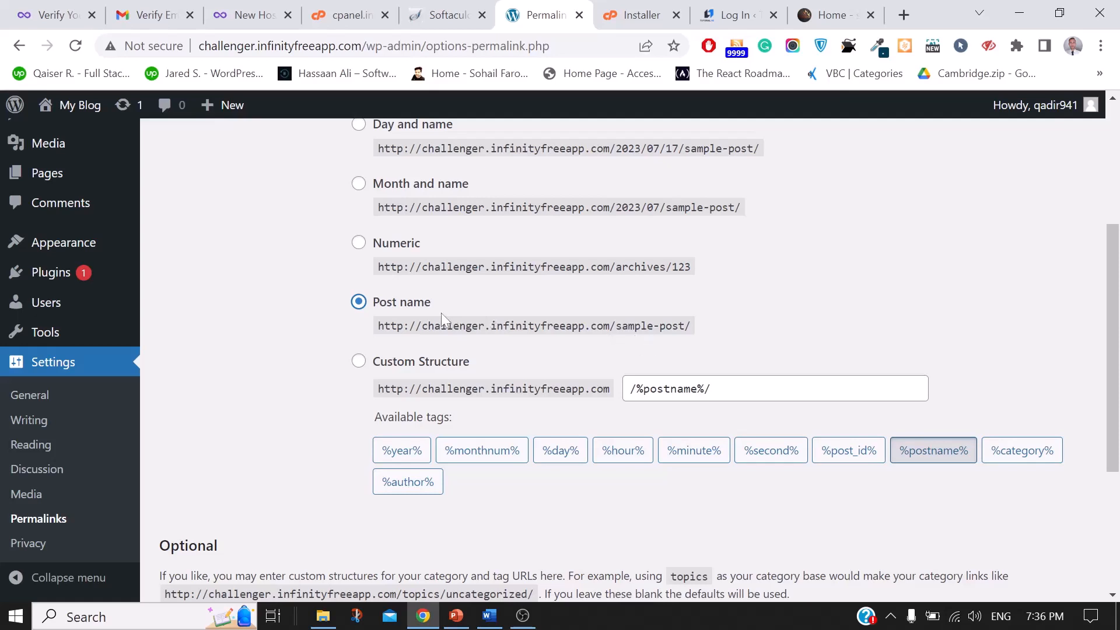
left_click(363, 252)
left_click(359, 244)
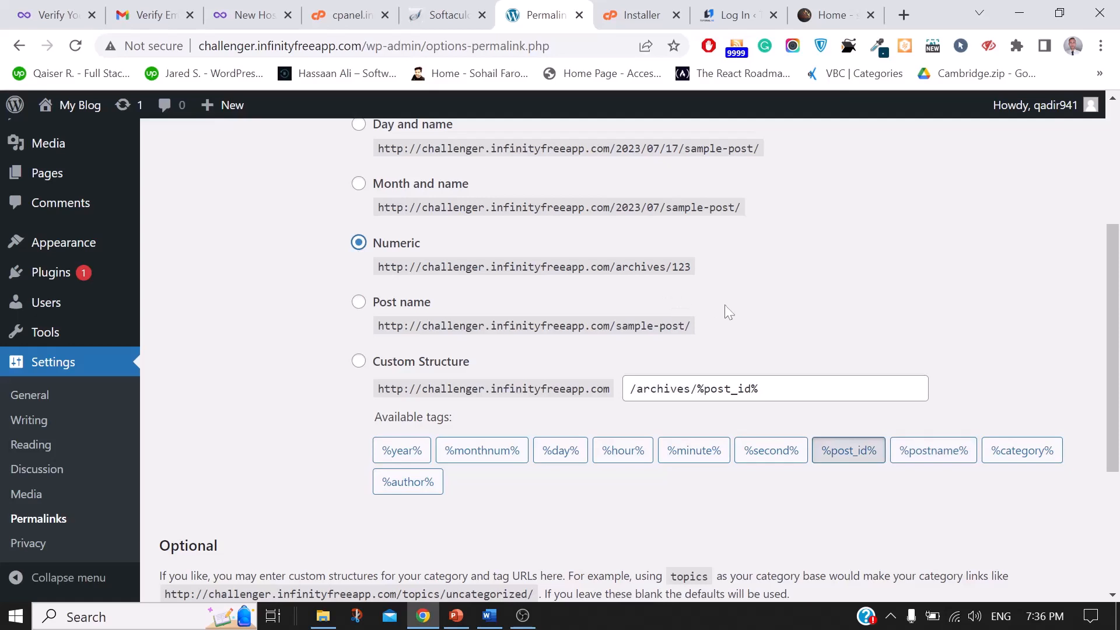
left_click(358, 302)
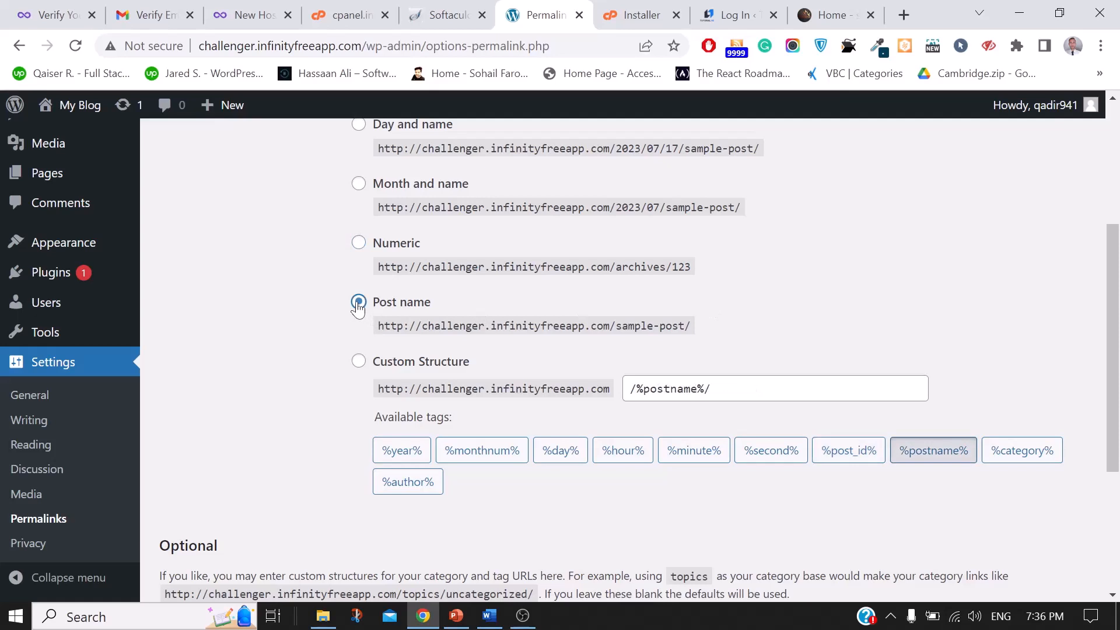
scroll(483, 104, "down", 5)
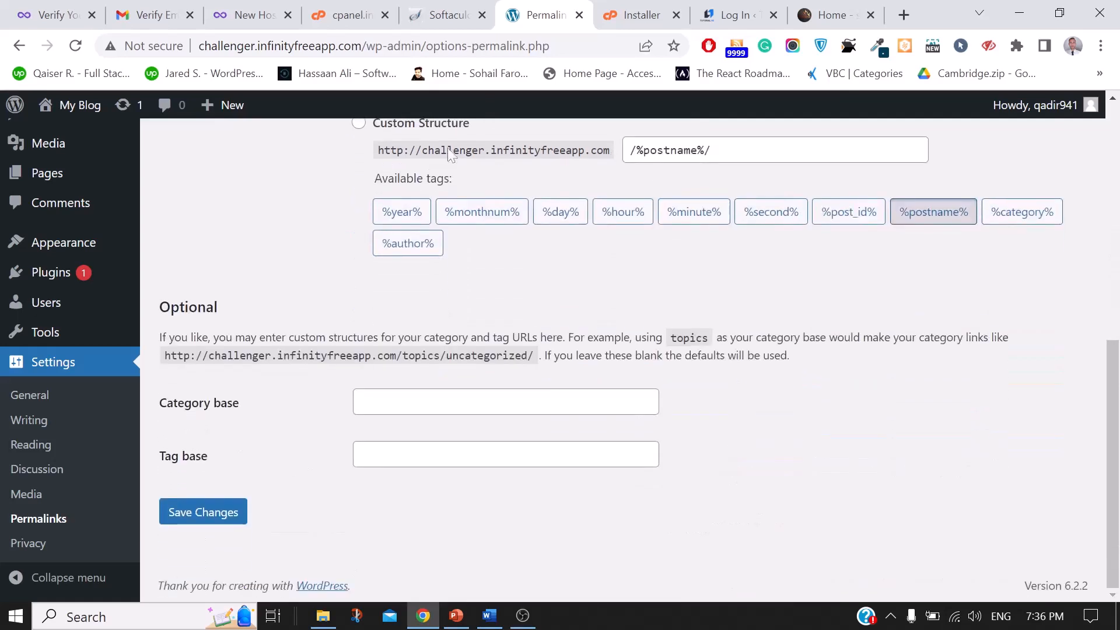
left_click(211, 512)
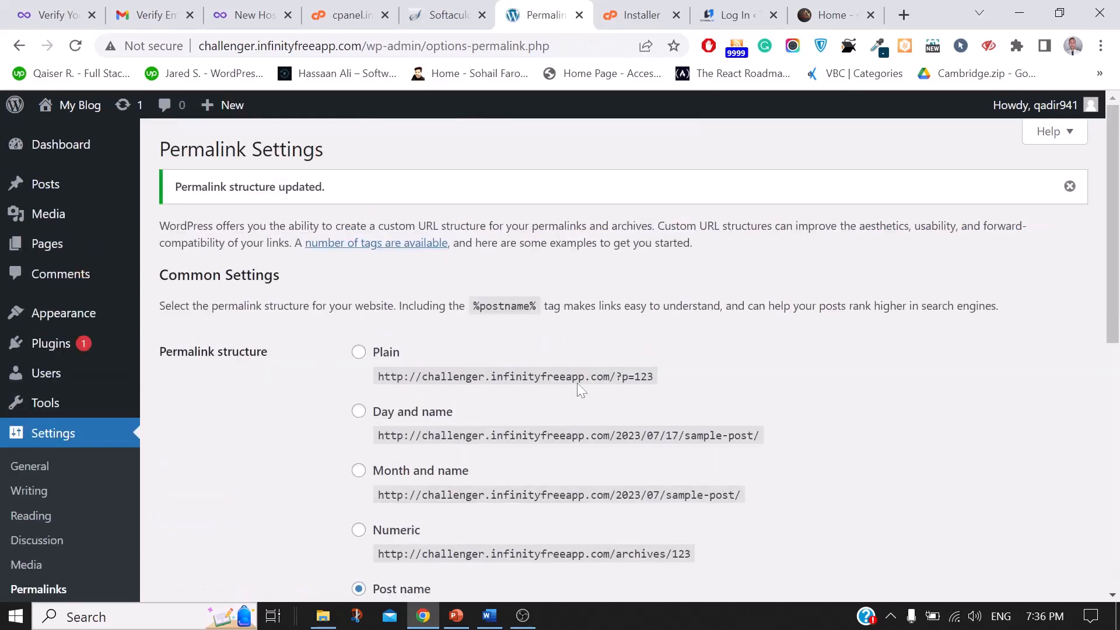
scroll(576, 383, "down", 7)
left_click(386, 150)
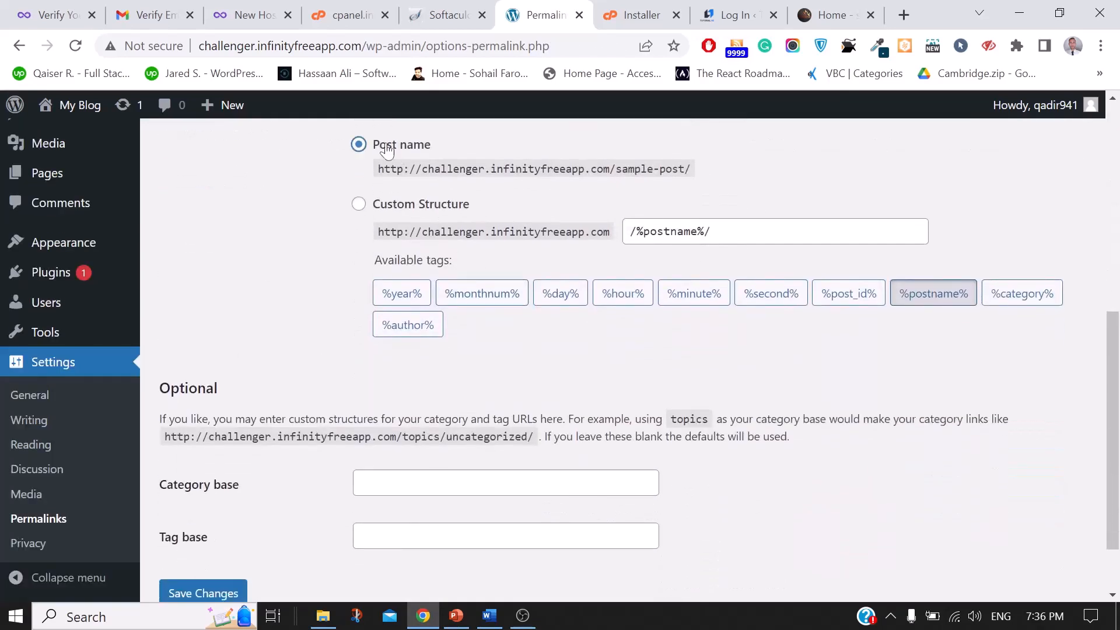
left_click(191, 590)
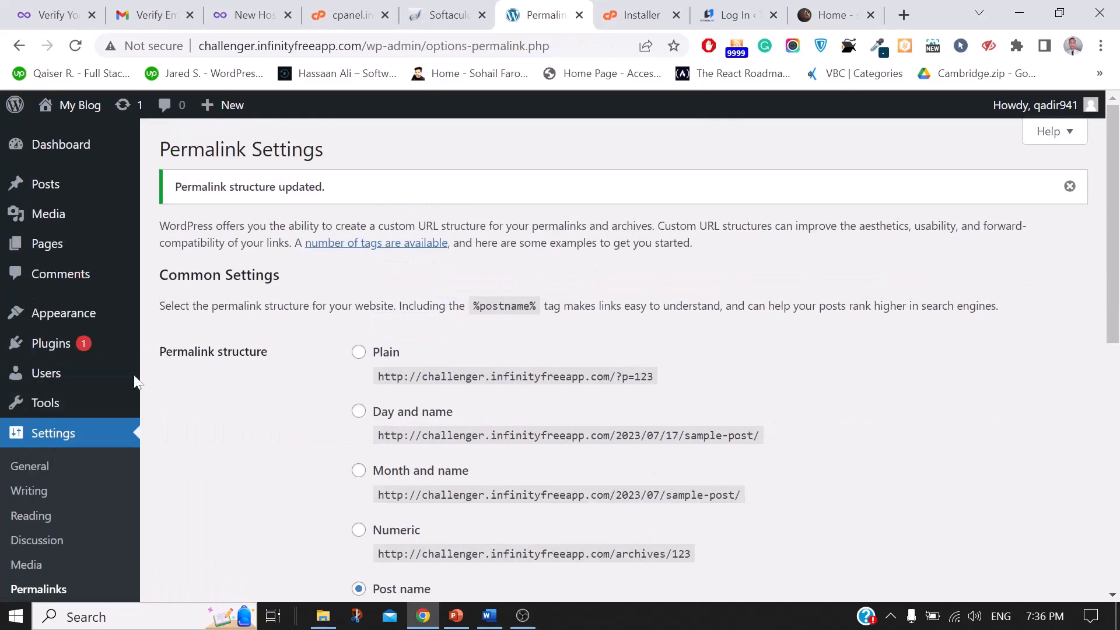
Step: Look through the Installer and login tabs, then open a new Google tab
scroll(75, 425, "down", 3)
scroll(75, 424, "up", 3)
left_click(637, 15)
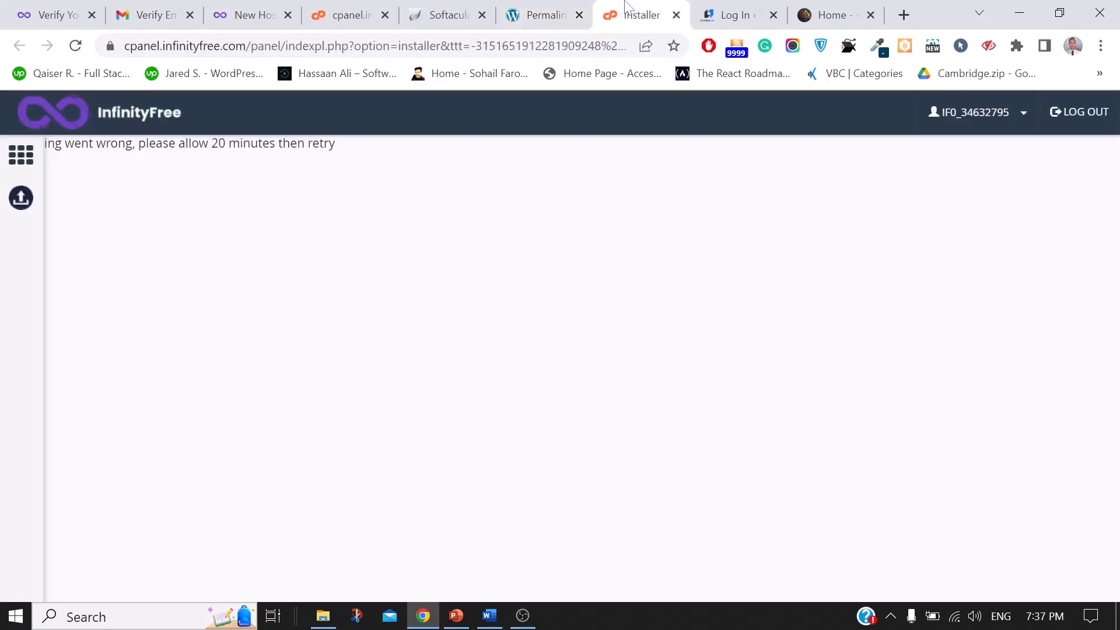
left_click(571, 8)
left_click(736, 15)
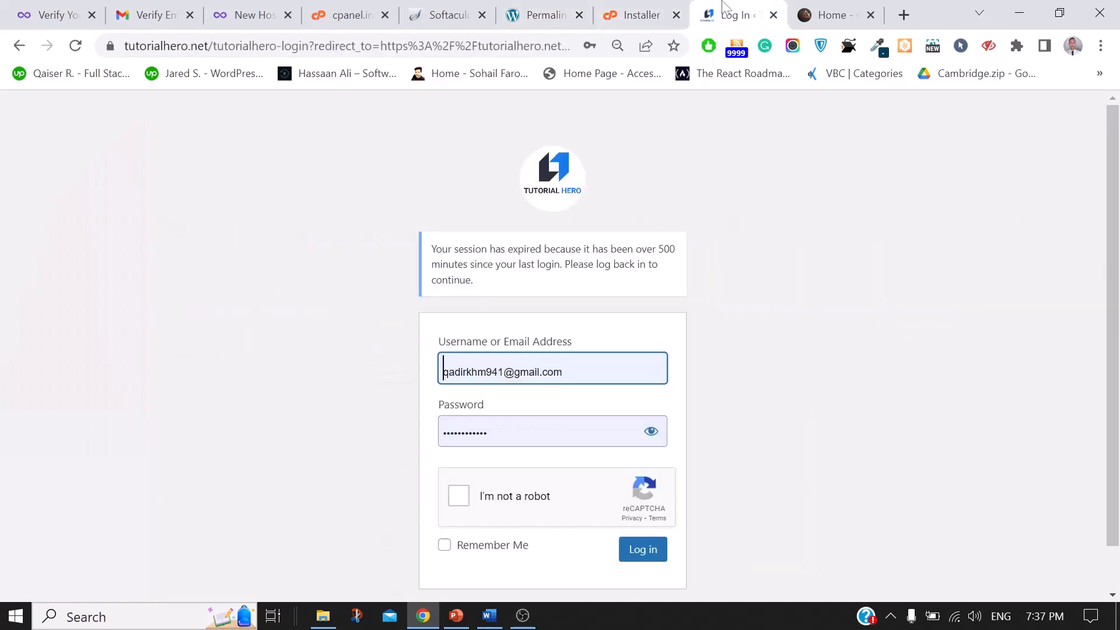
left_click(903, 15)
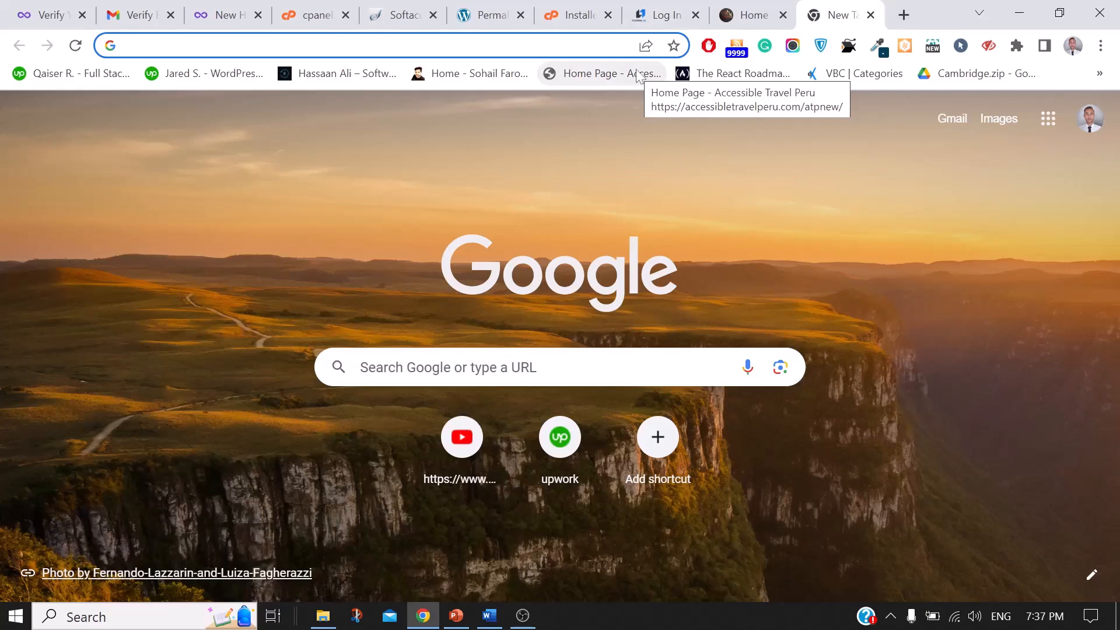
Step: Go via the login tab back to the Permalink Settings tab
left_click(659, 15)
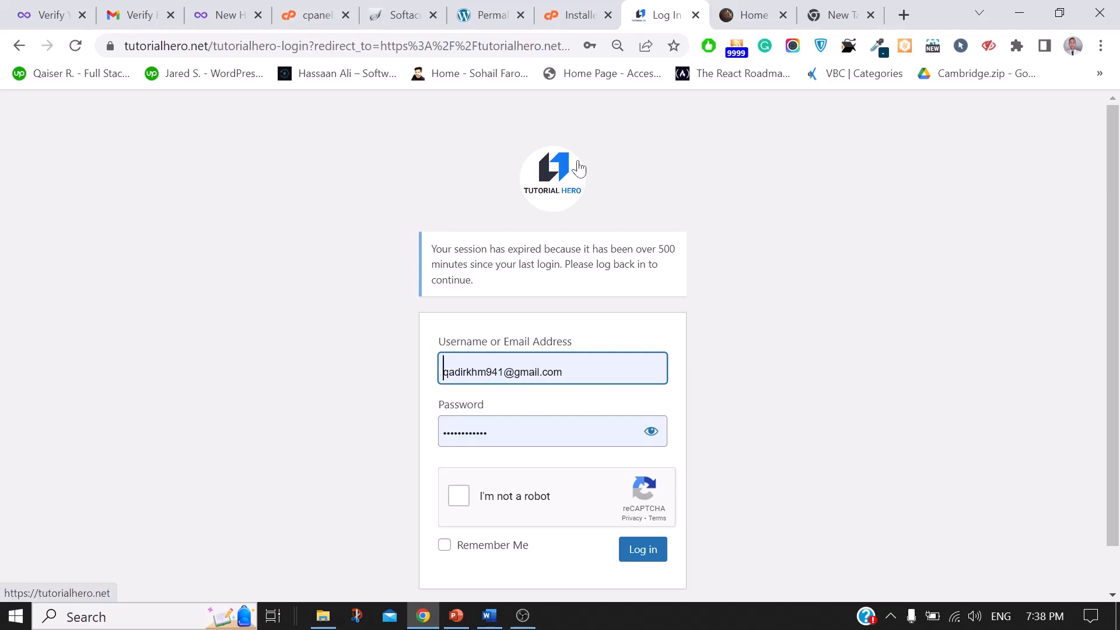
left_click(478, 8)
mouse_move(17, 355)
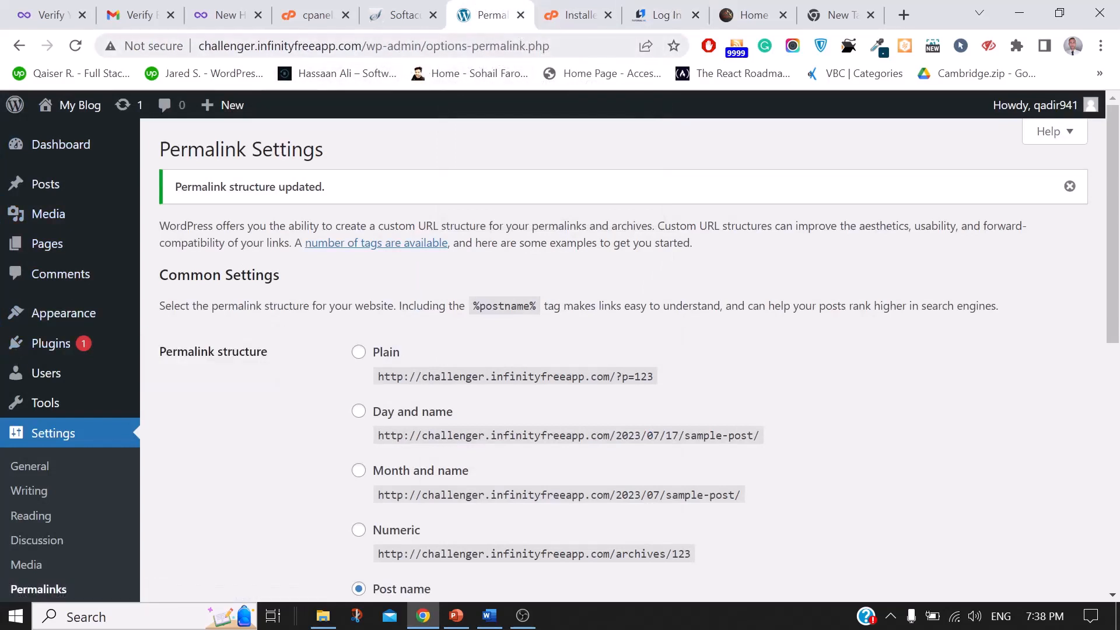
left_click_drag(367, 46, 199, 51)
key("ctrl+c")
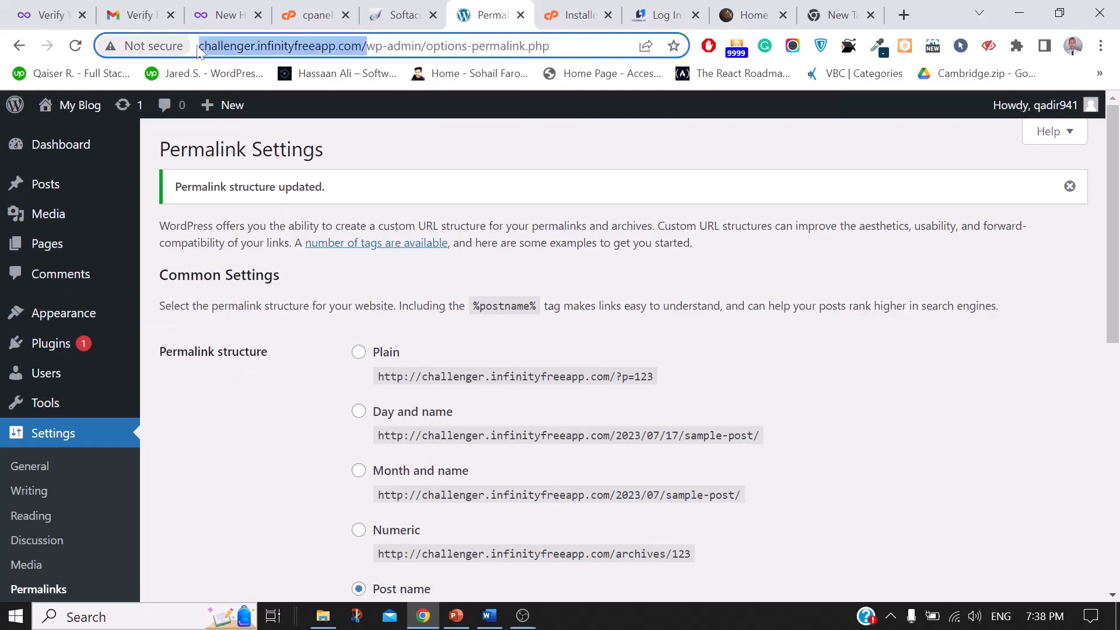
left_click(844, 13)
key("ctrl+v")
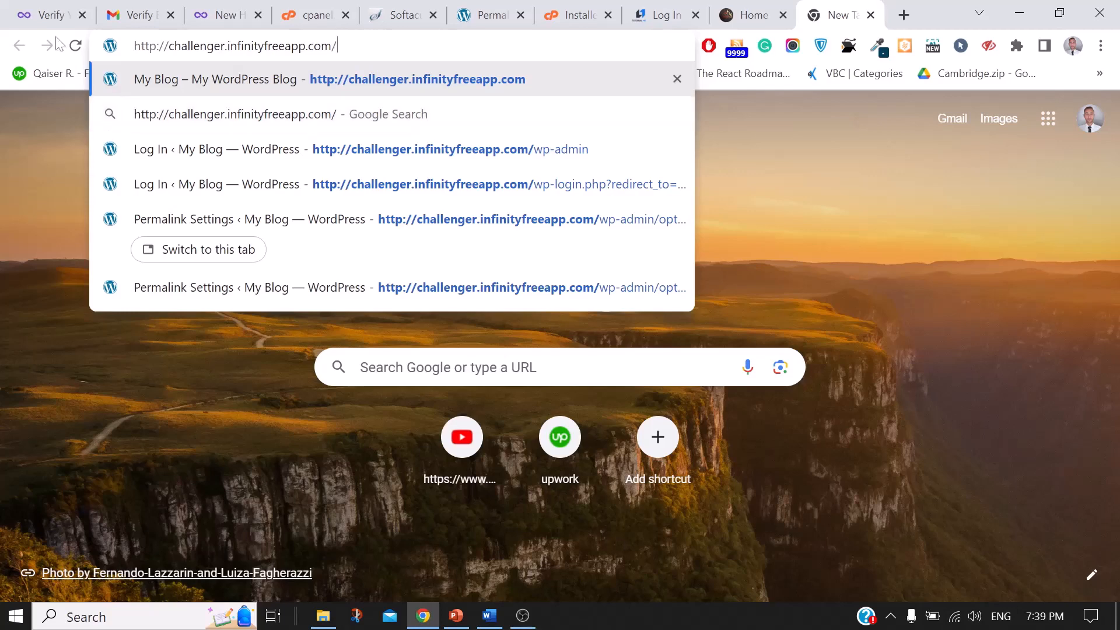
left_click(320, 11)
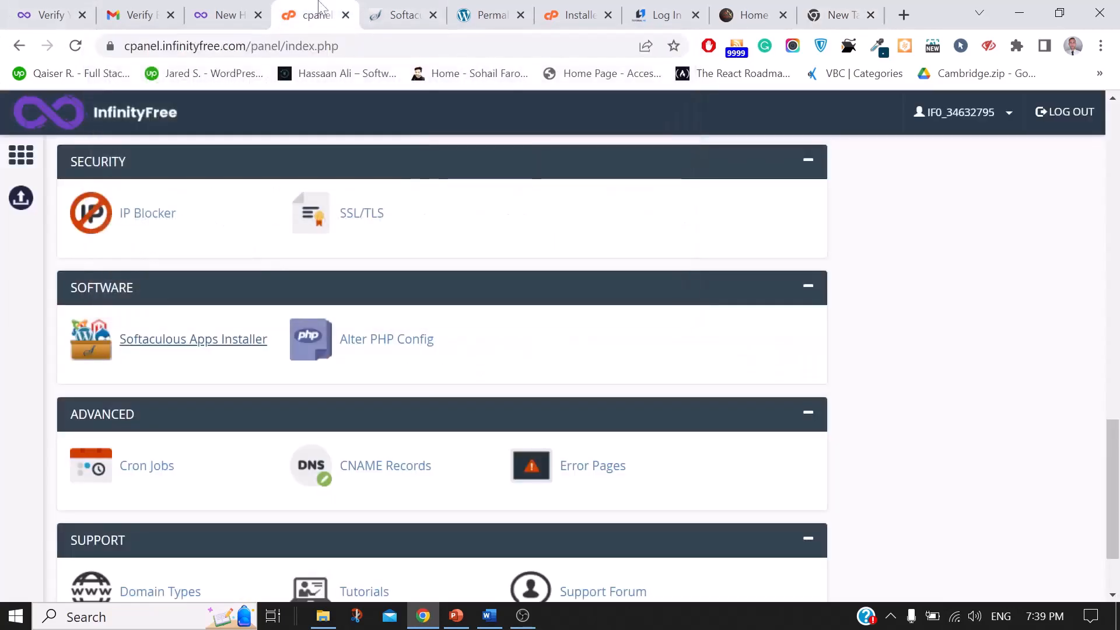
left_click(47, 15)
left_click(583, 13)
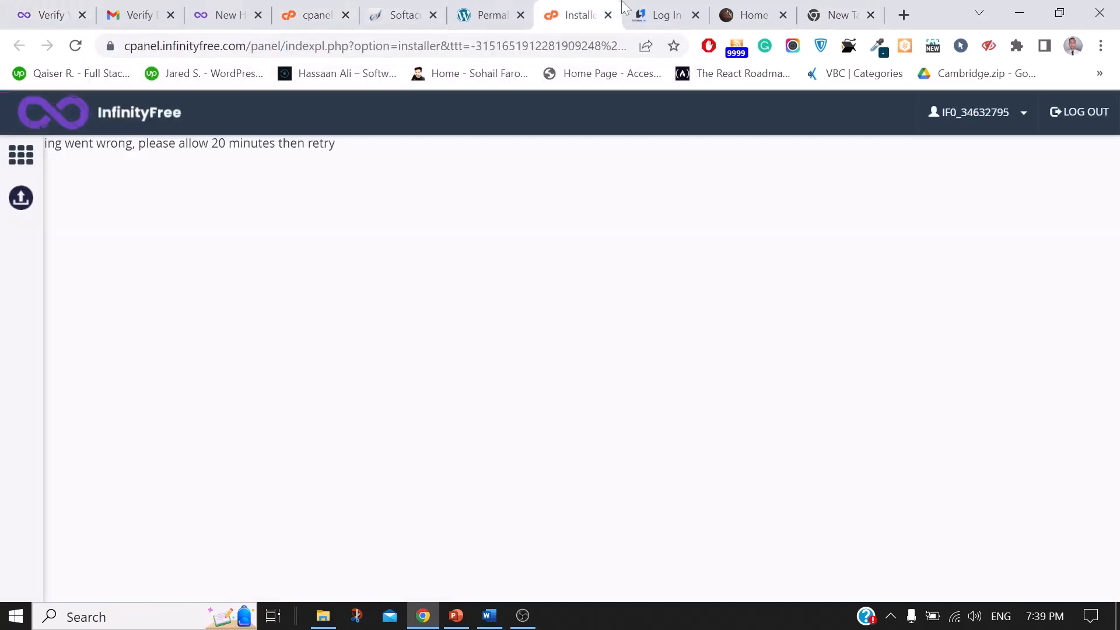
left_click(528, 9)
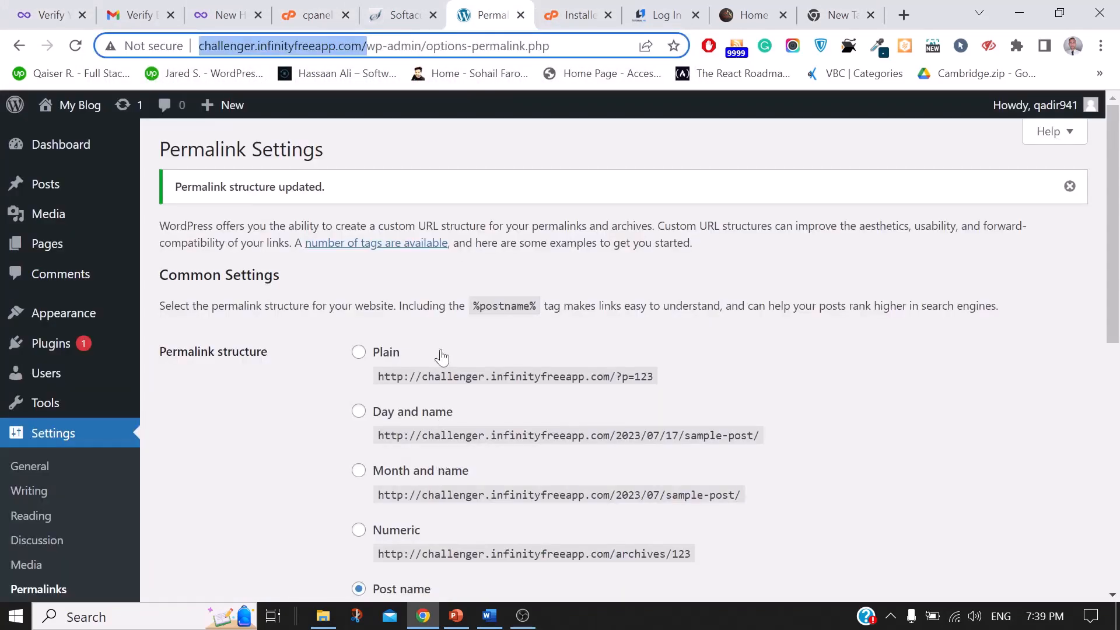
mouse_move(100, 344)
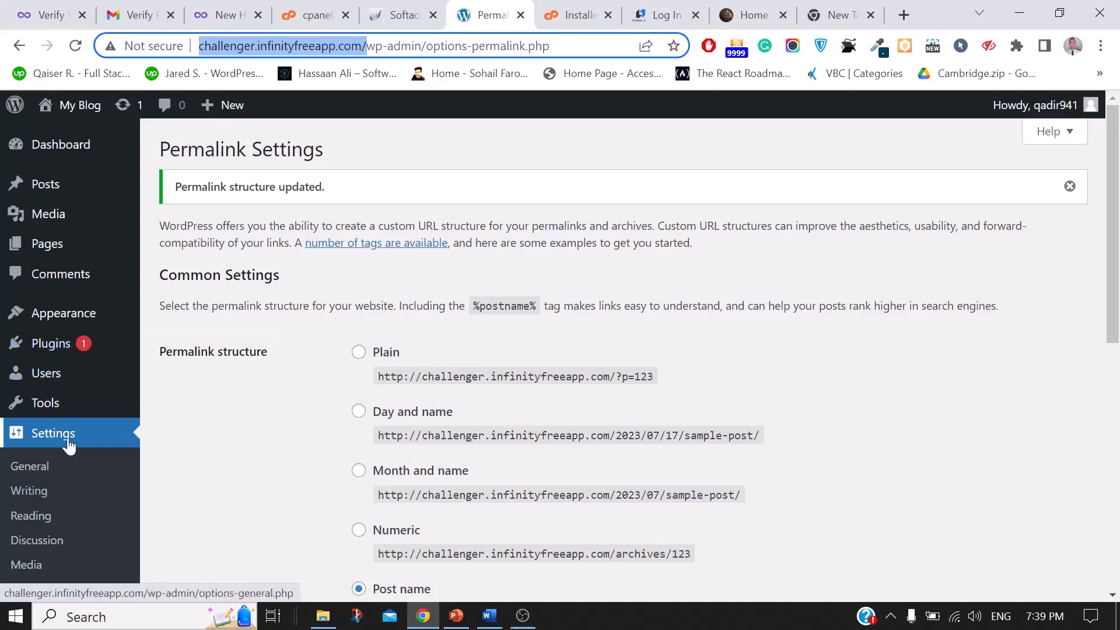
Step: In General Settings, replace the site title 'My Blog' with 'Challanger Academy'
scroll(59, 437, "down", 3)
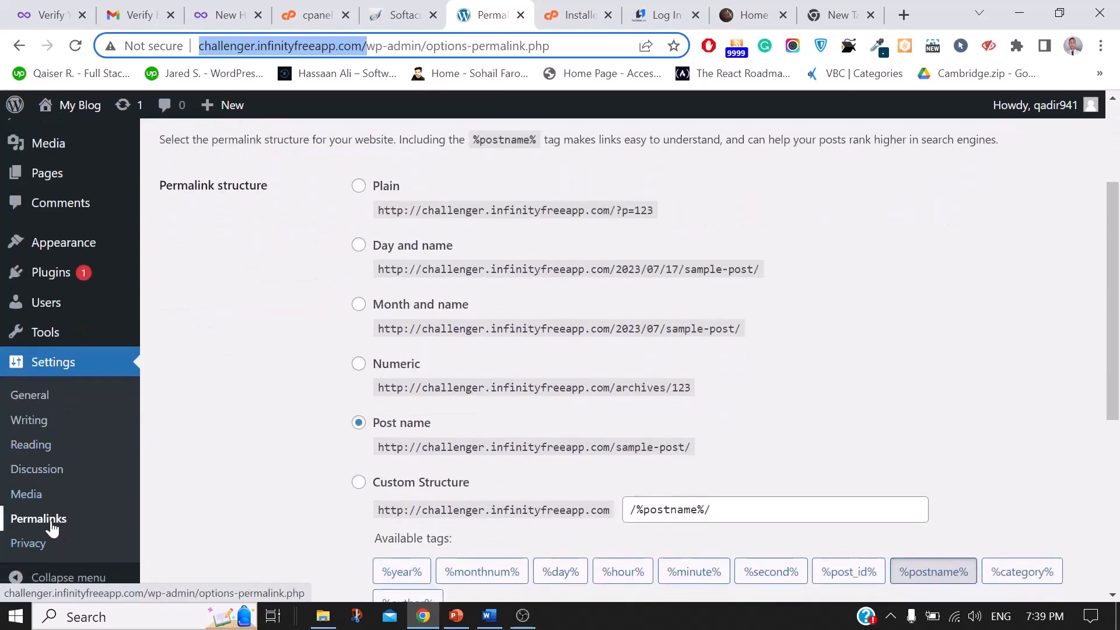
left_click(35, 399)
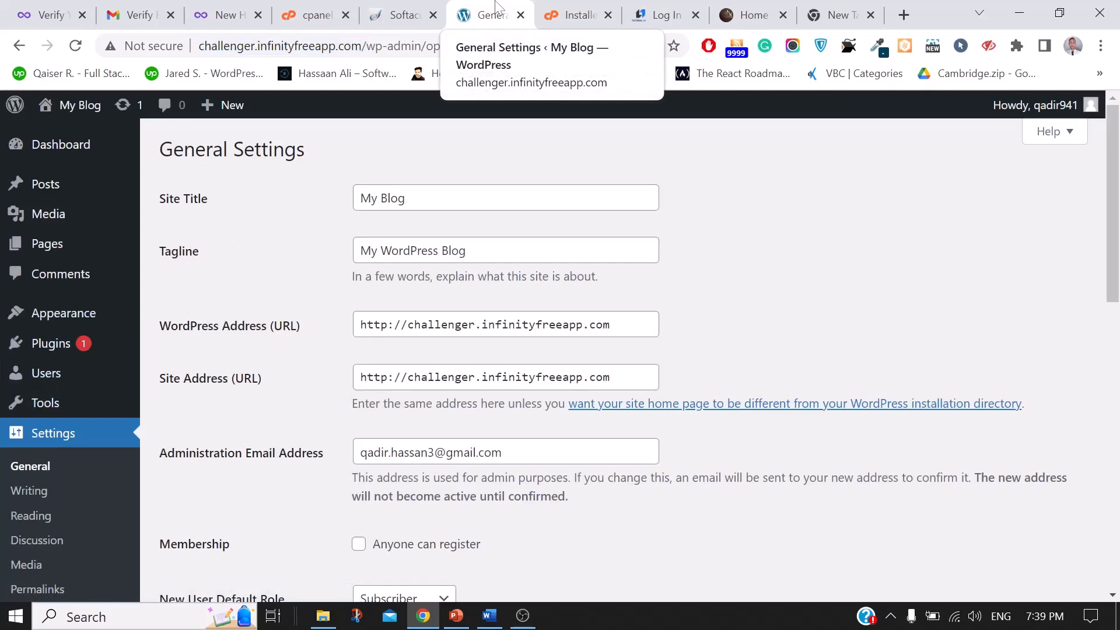
left_click(464, 189)
key("ctrl+a")
key("BackSpace")
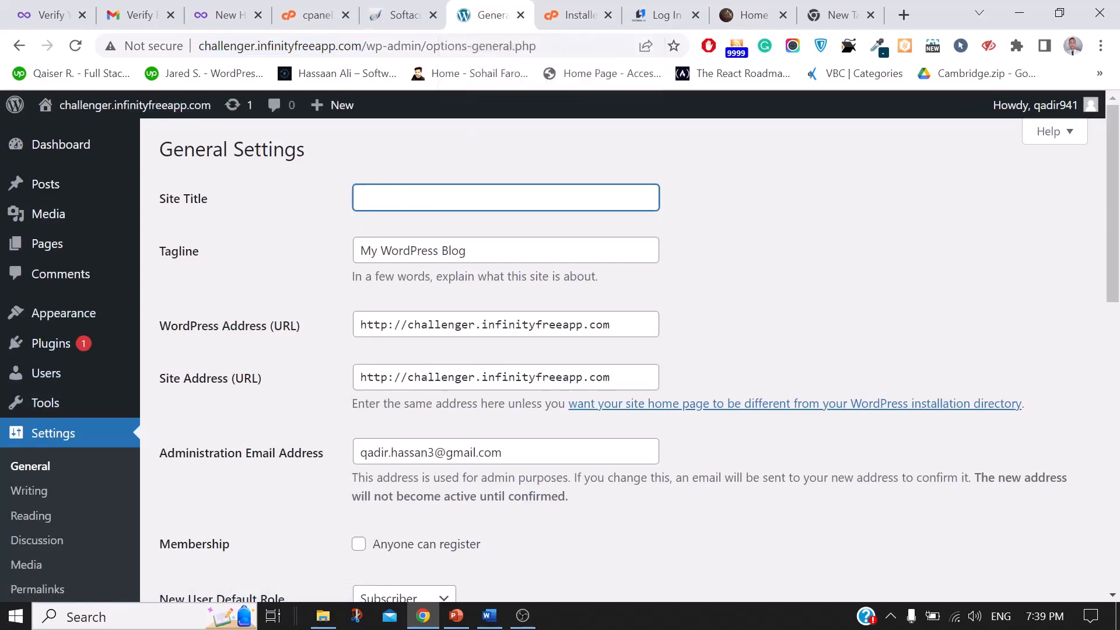
type("Chan")
key("BackSpace")
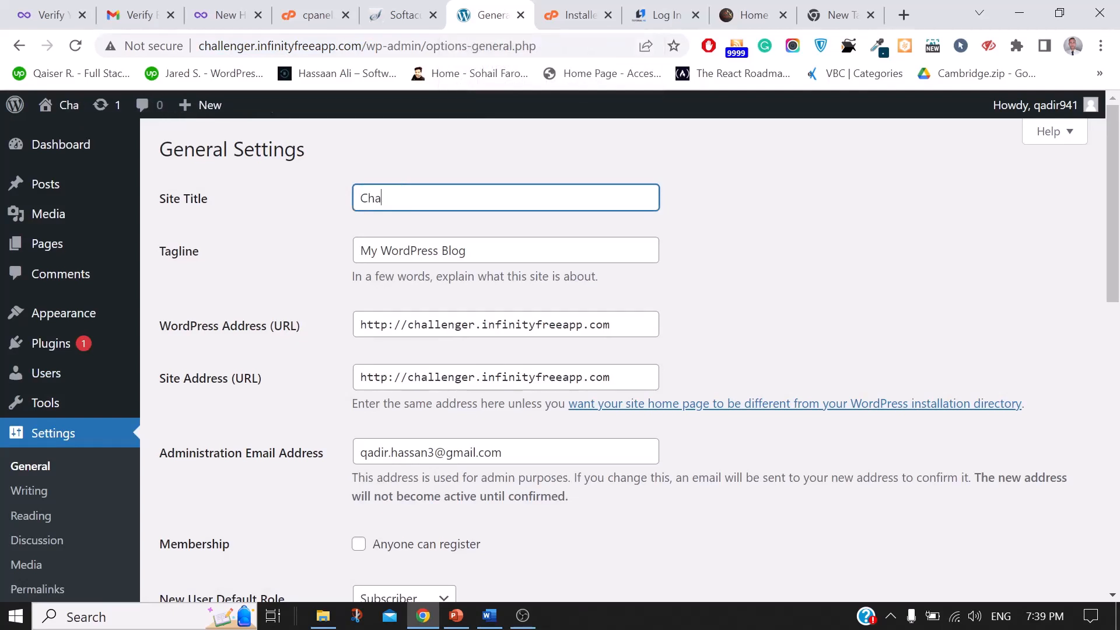
type("llanger A")
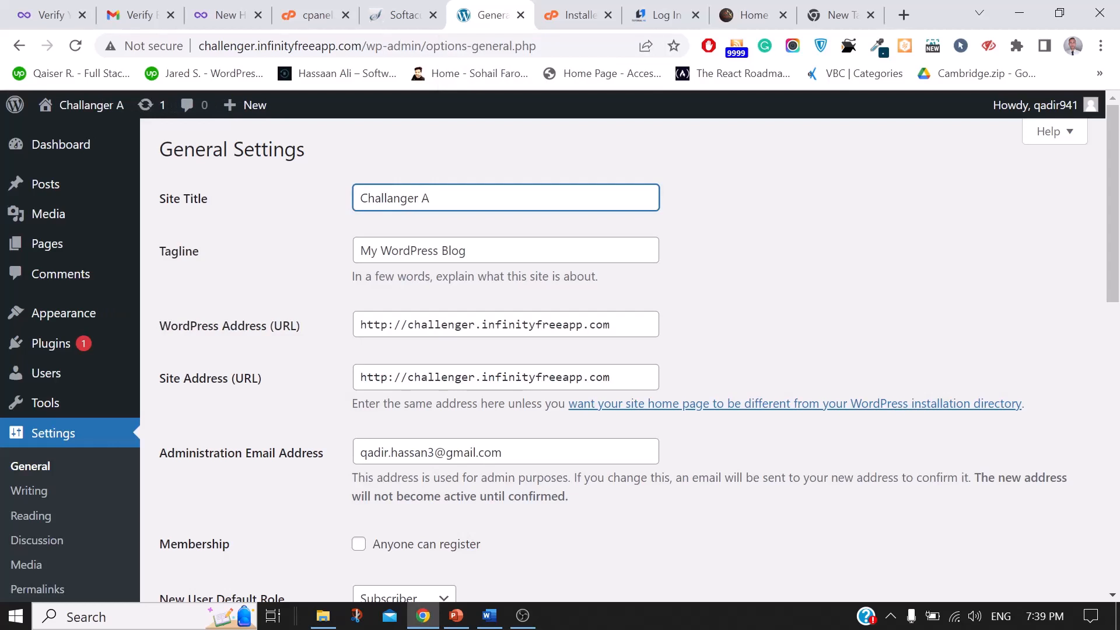
type("cademy")
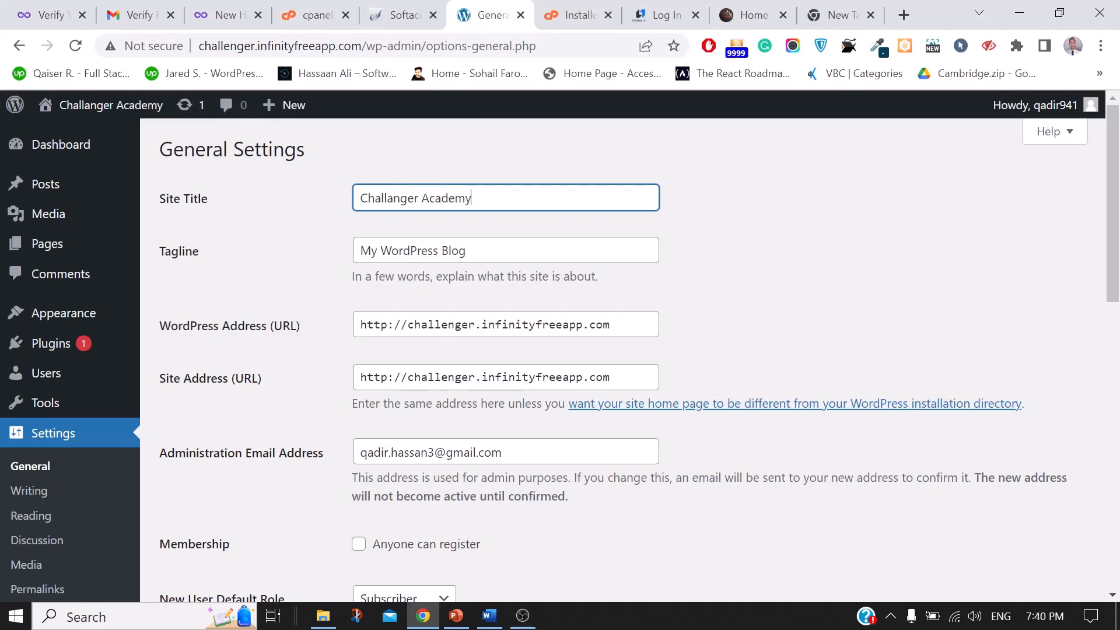
key("Tab")
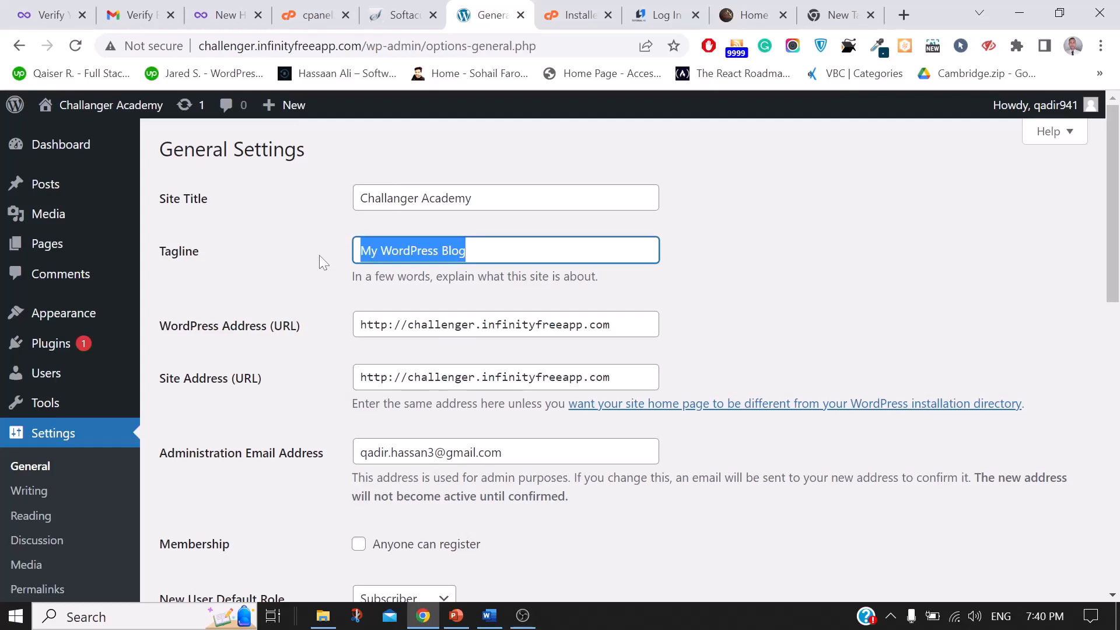
Step: Delete the 'My WordPress Blog' tagline, leaving the Tagline field blank
key("BackSpace")
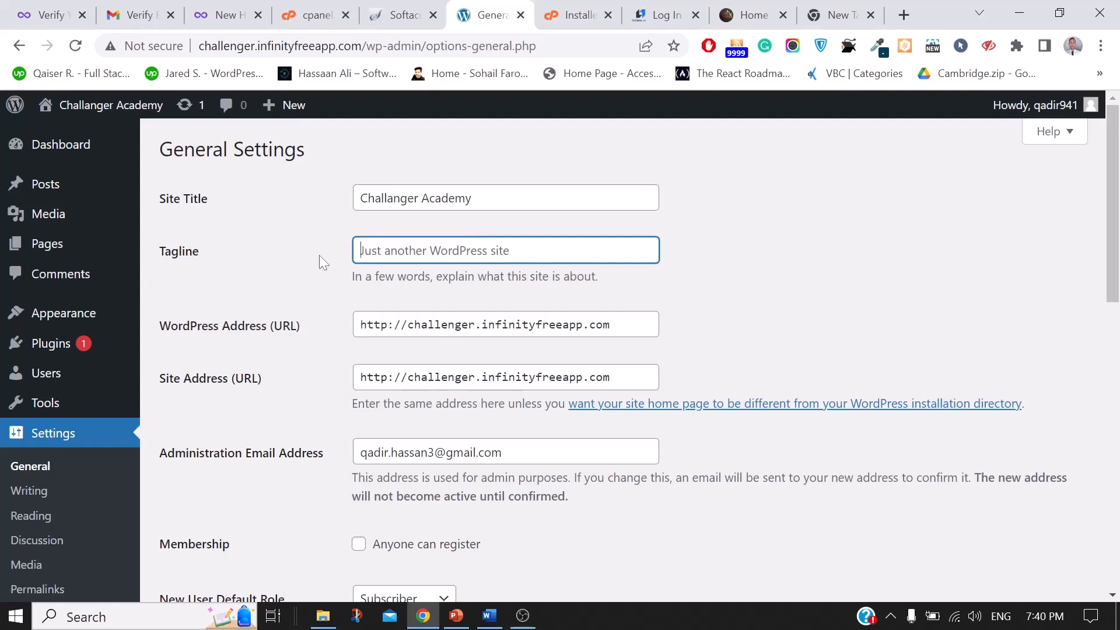
left_click(652, 5)
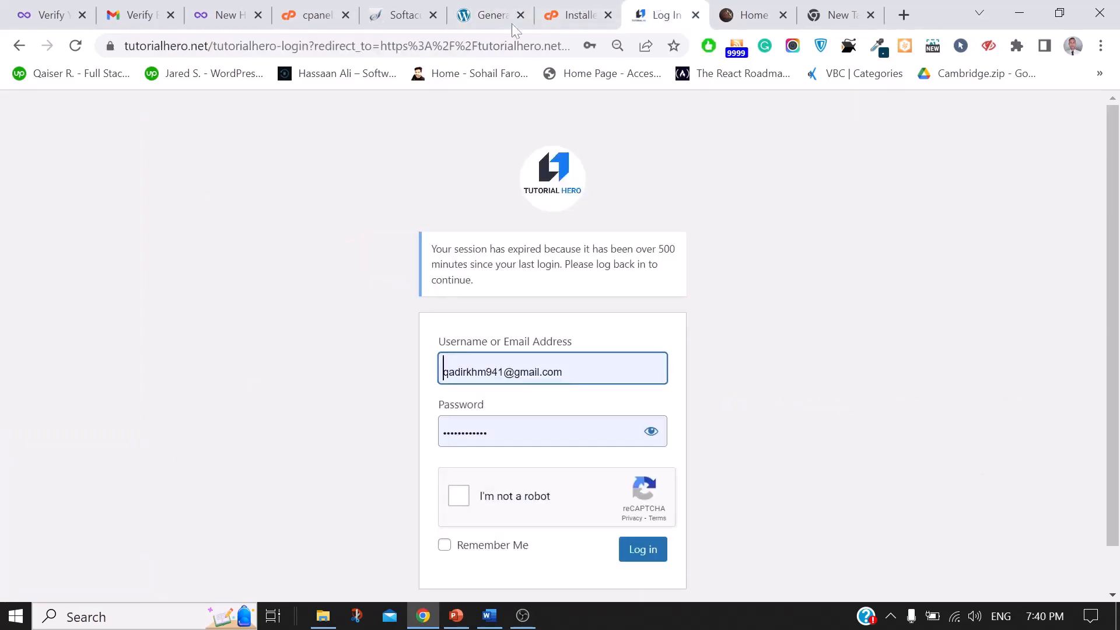
left_click(418, 8)
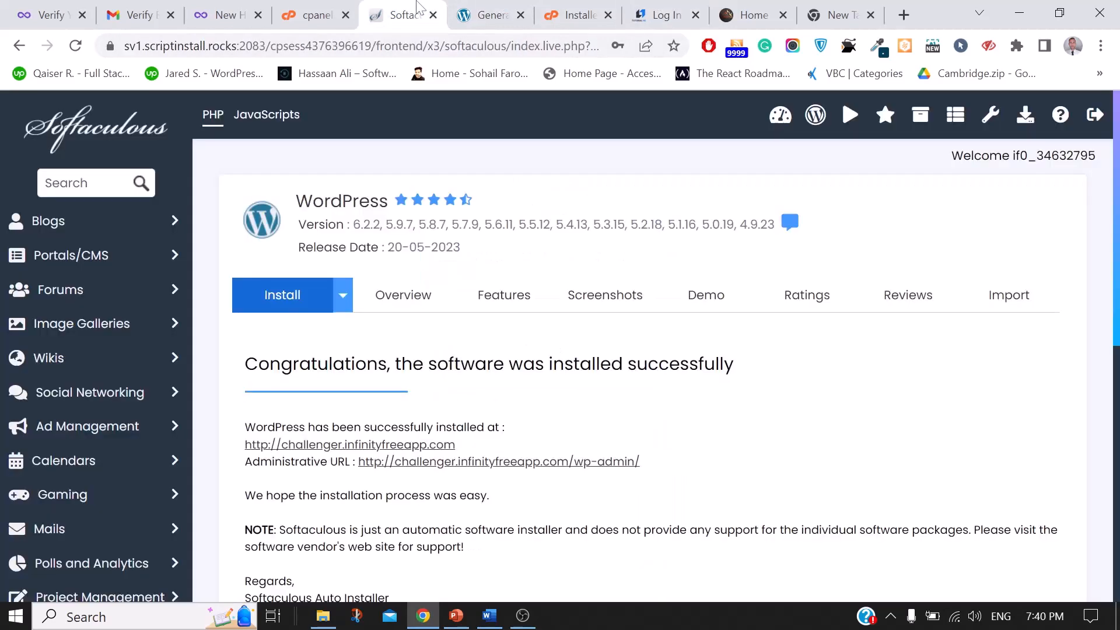
left_click(320, 10)
left_click(409, 10)
left_click(458, 11)
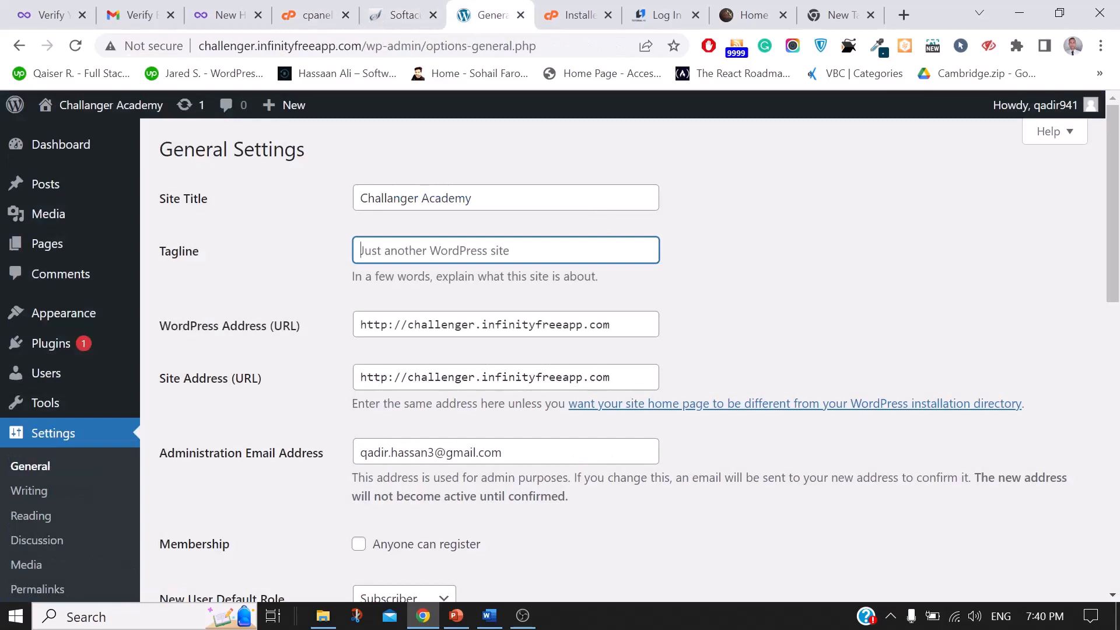
left_click(458, 250)
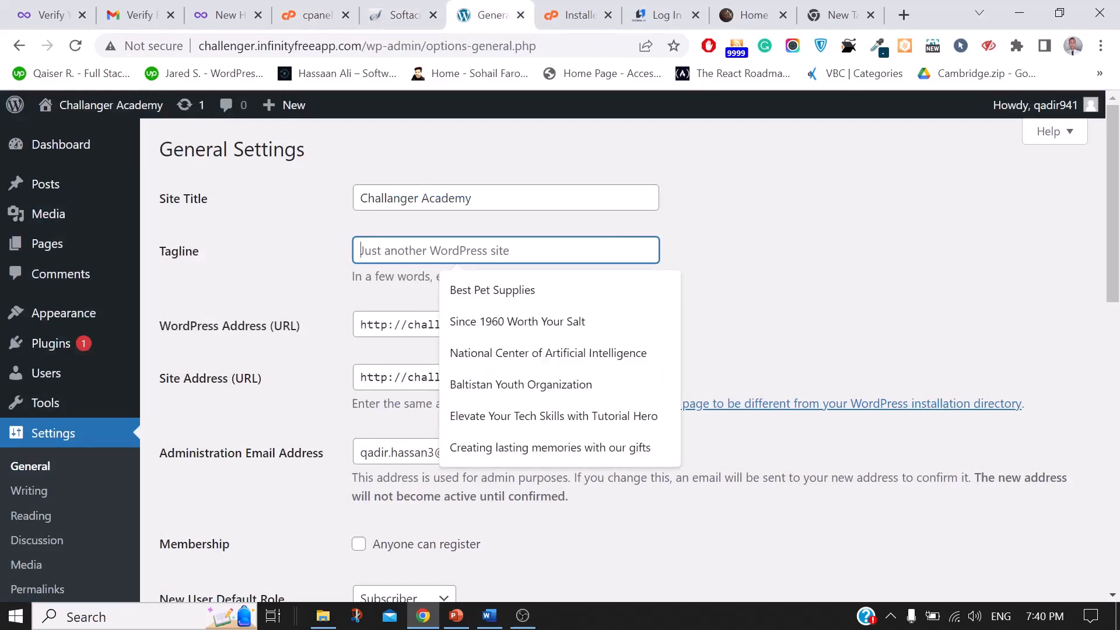
left_click(792, 261)
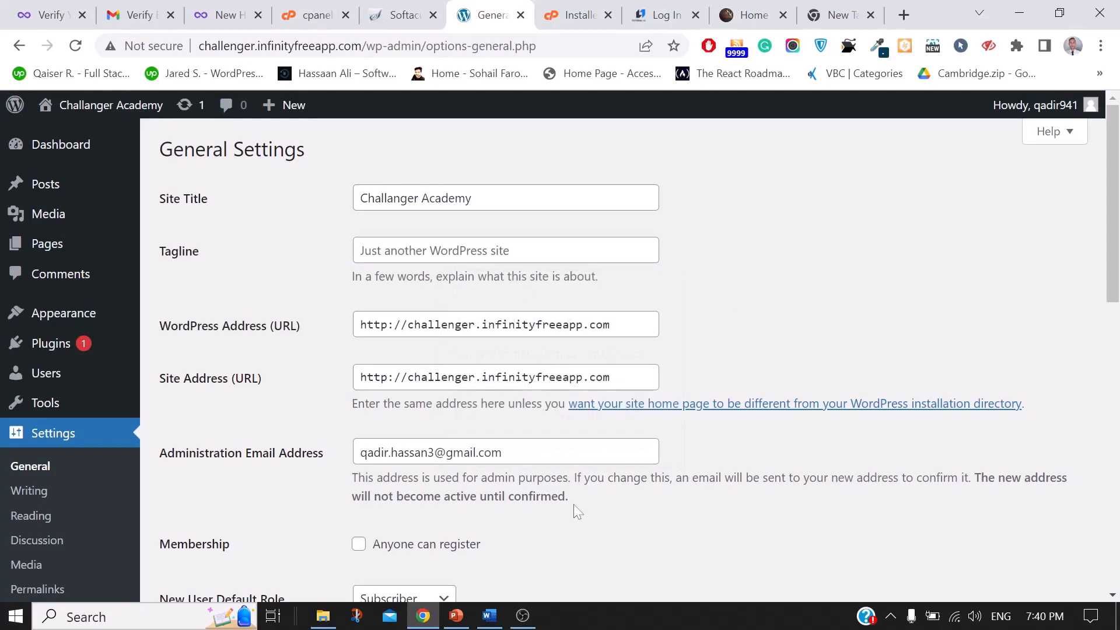
left_click(529, 613)
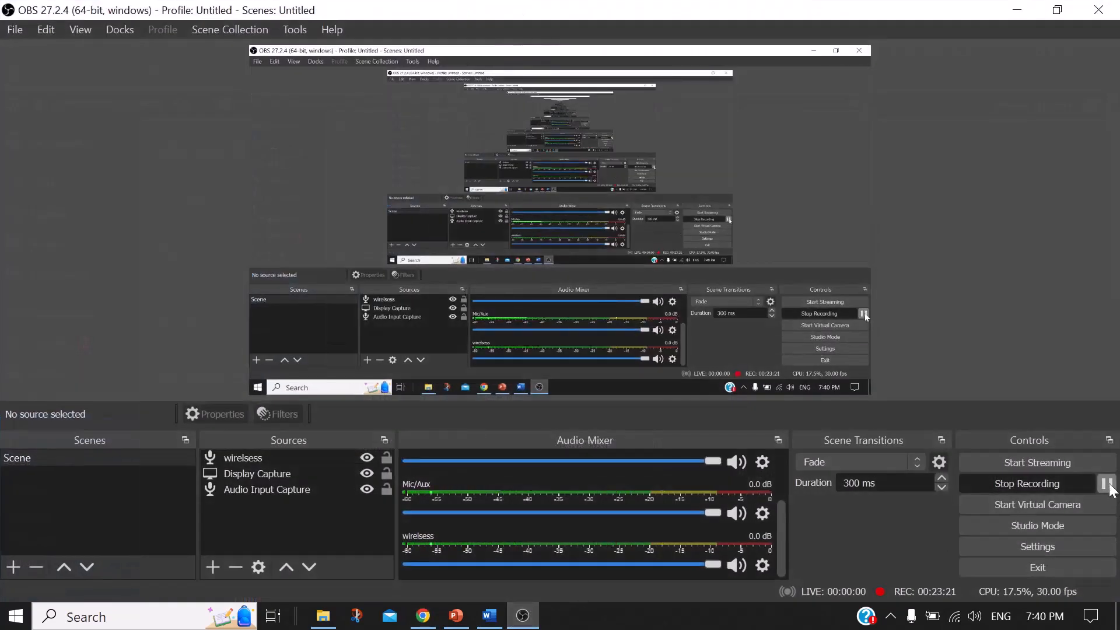